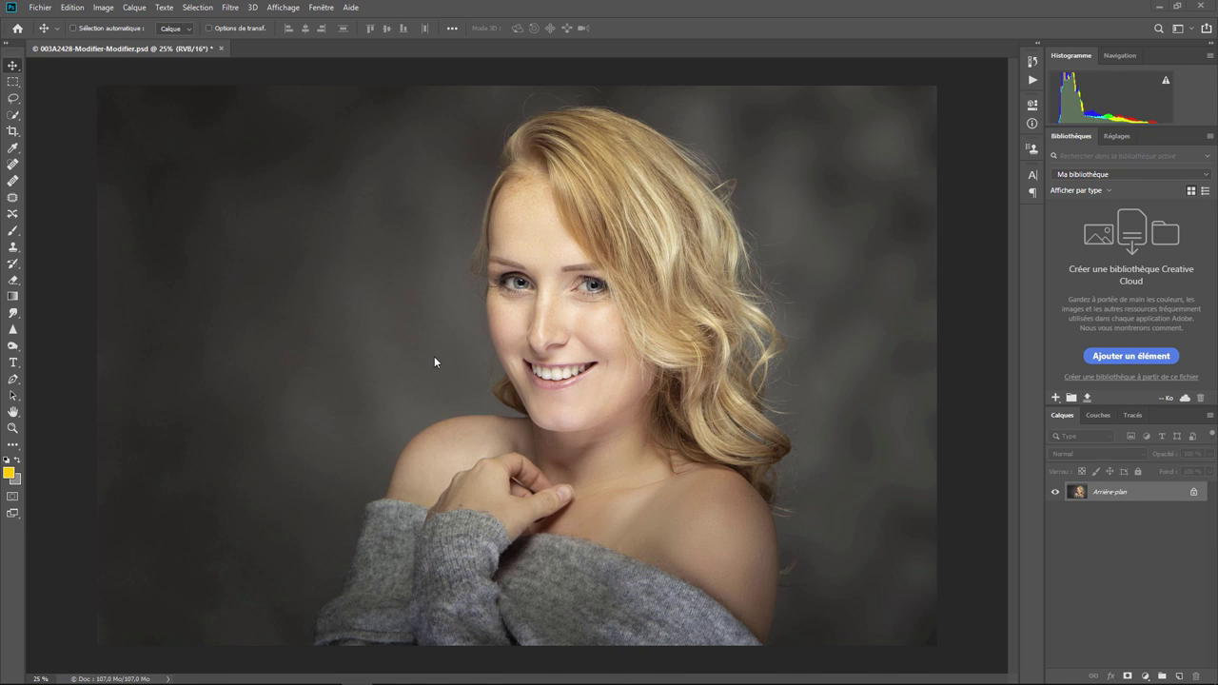
Add a yellow 'MARION' text layer and move it down over the lower portrait.
click(18, 366)
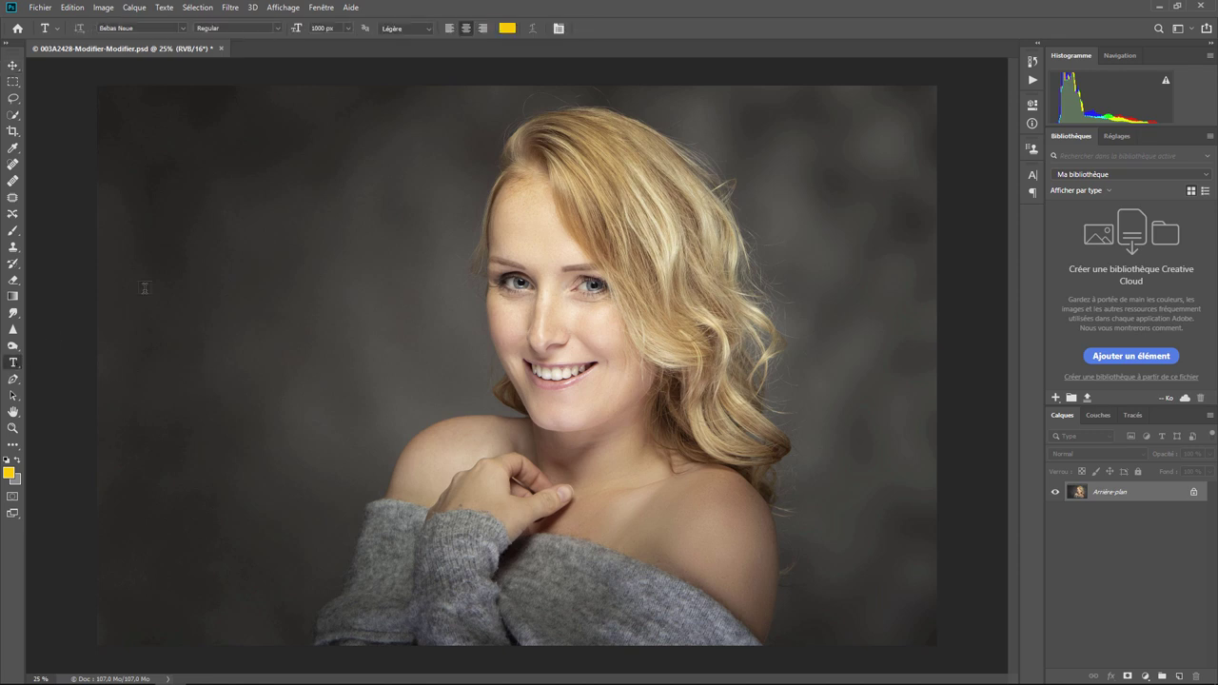
click(281, 335)
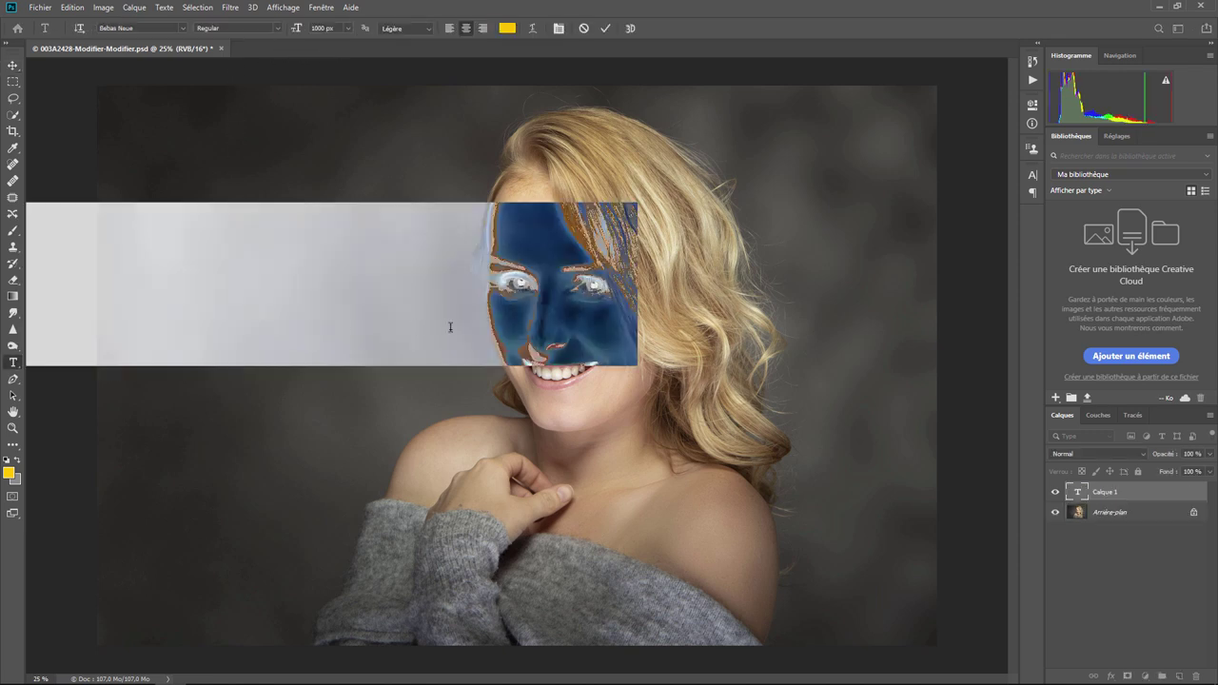
text(MAR)
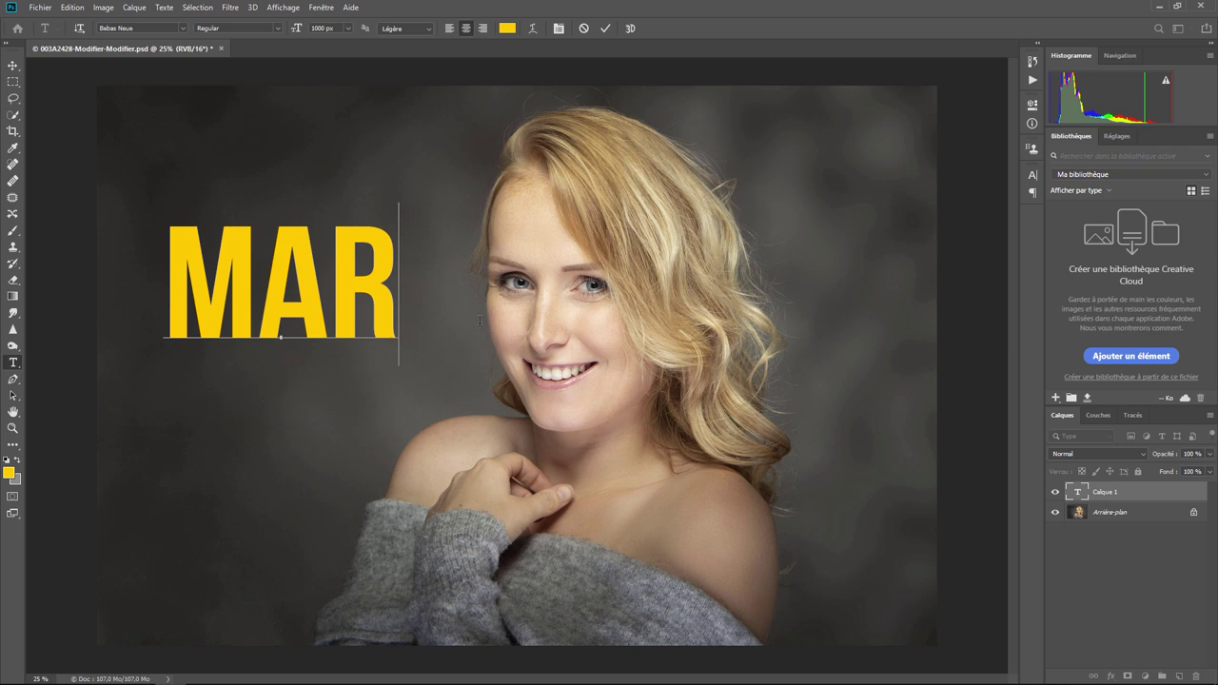
text(ION)
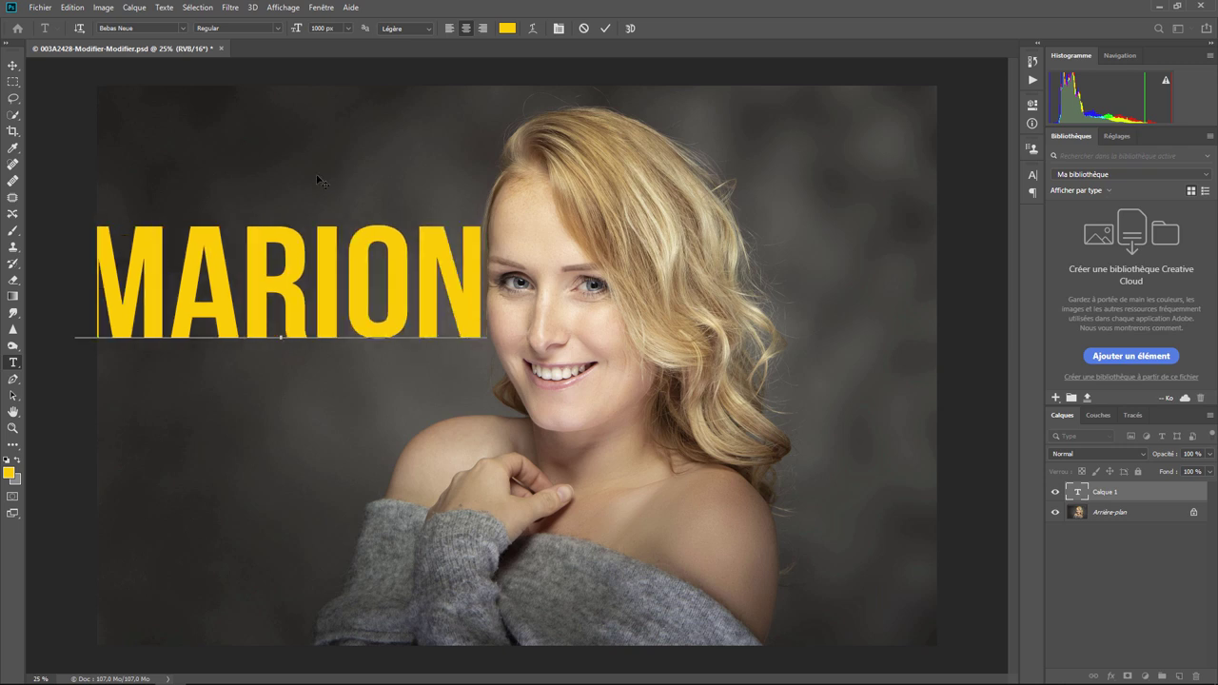
click(14, 66)
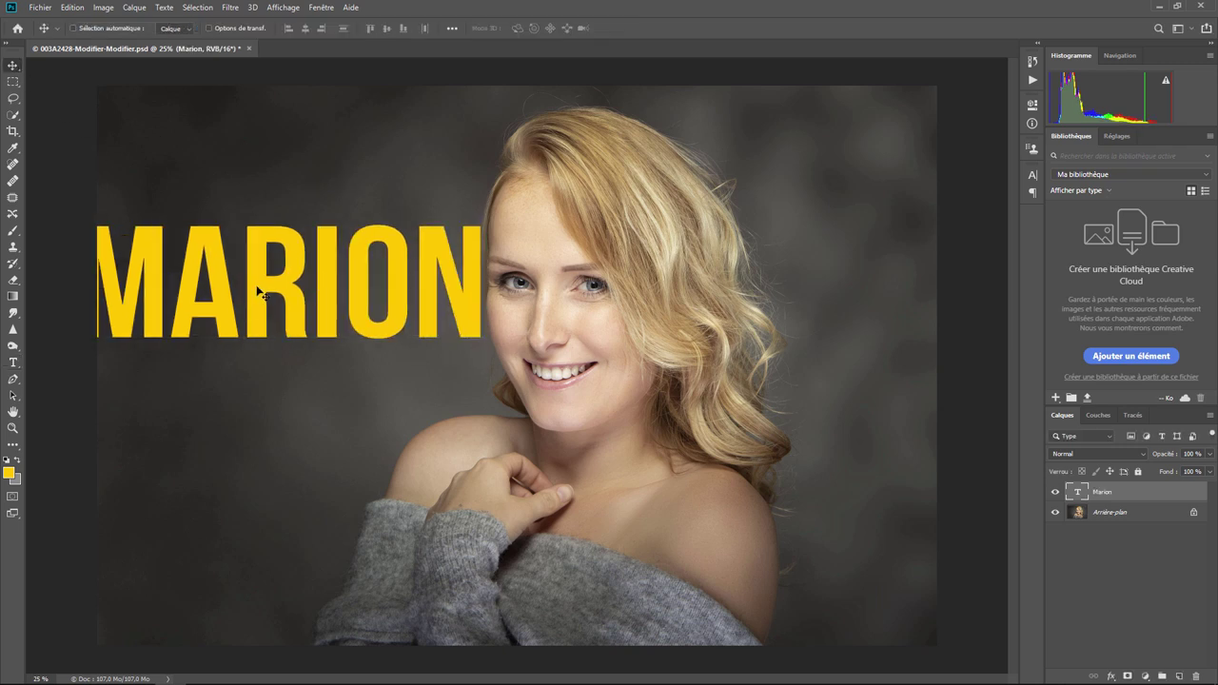
drag(283, 314, 378, 524)
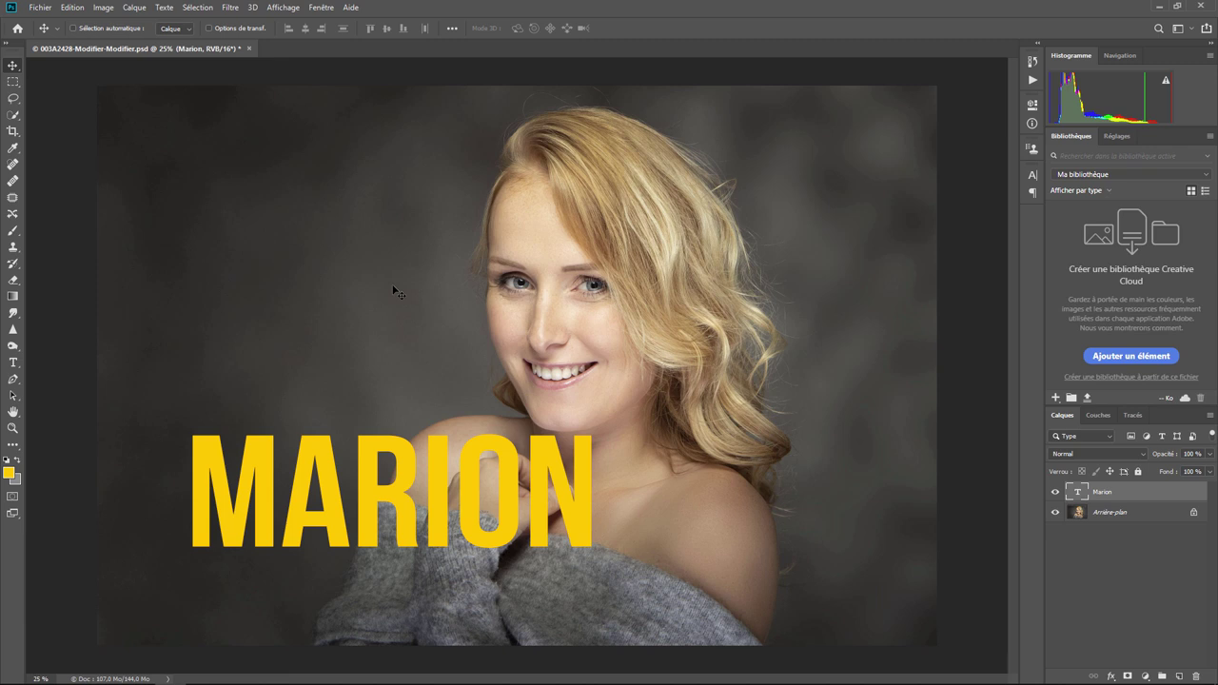
Open Options de fusion for the MARION text layer from its right-click menu.
right_click(1099, 497)
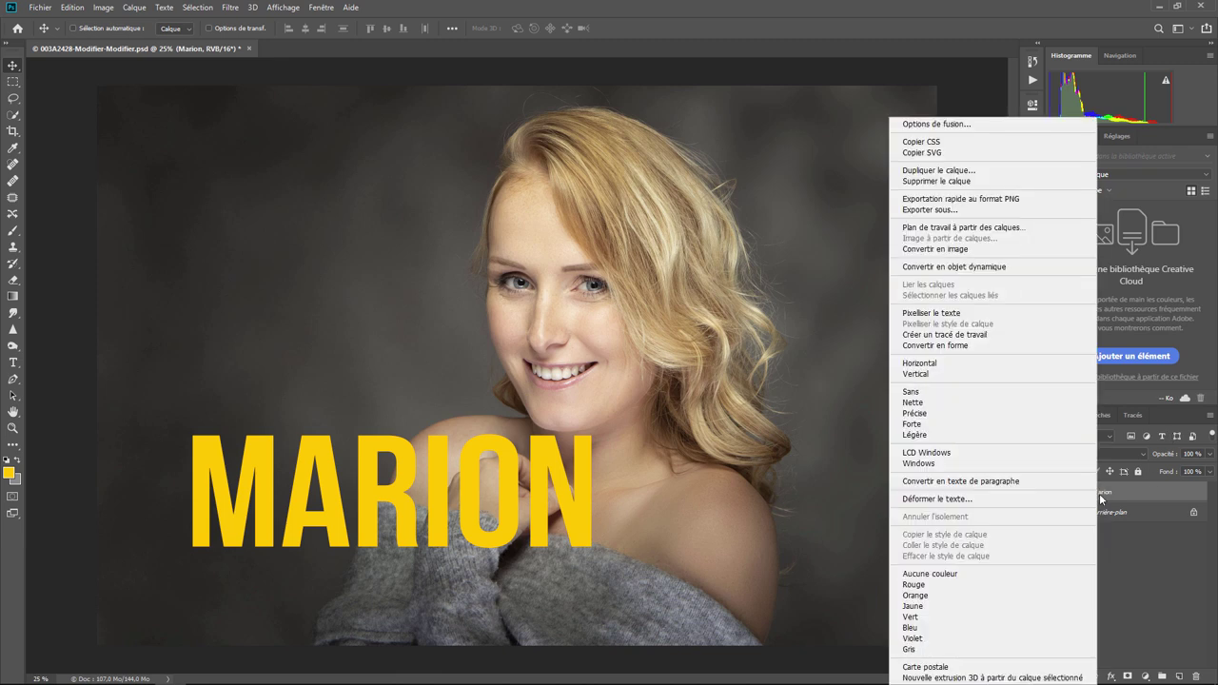
click(951, 124)
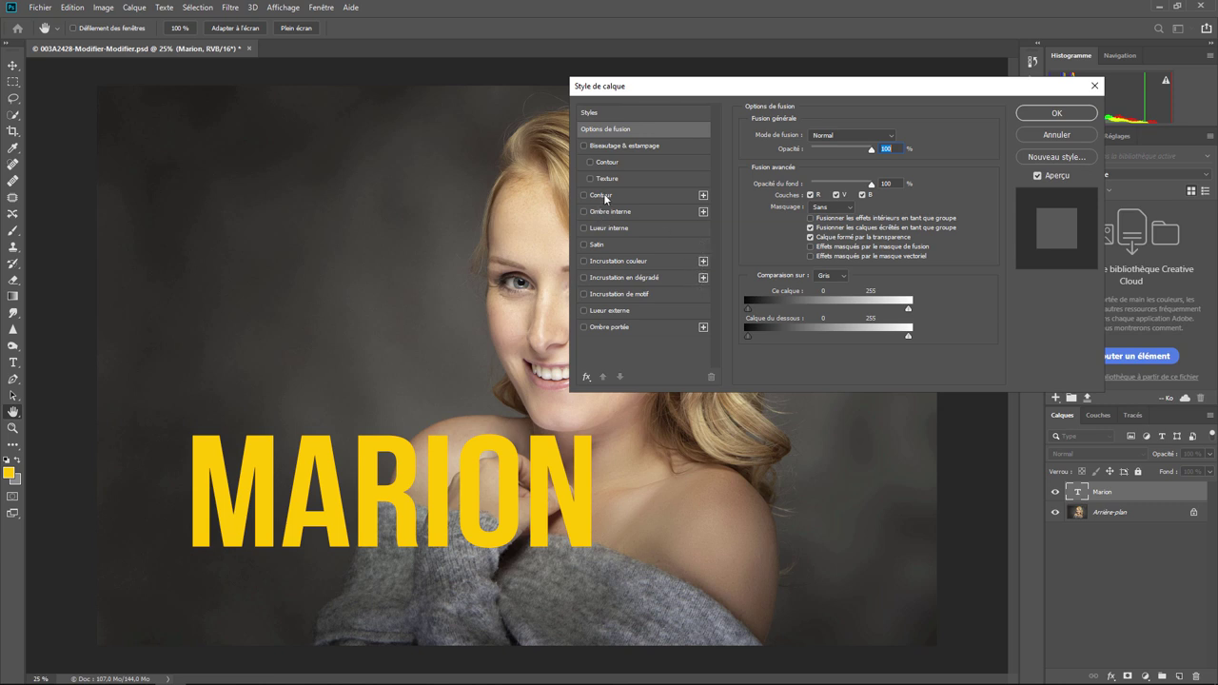
Add a second 3 px centred Contour stroke to MARION, left switched off.
click(704, 195)
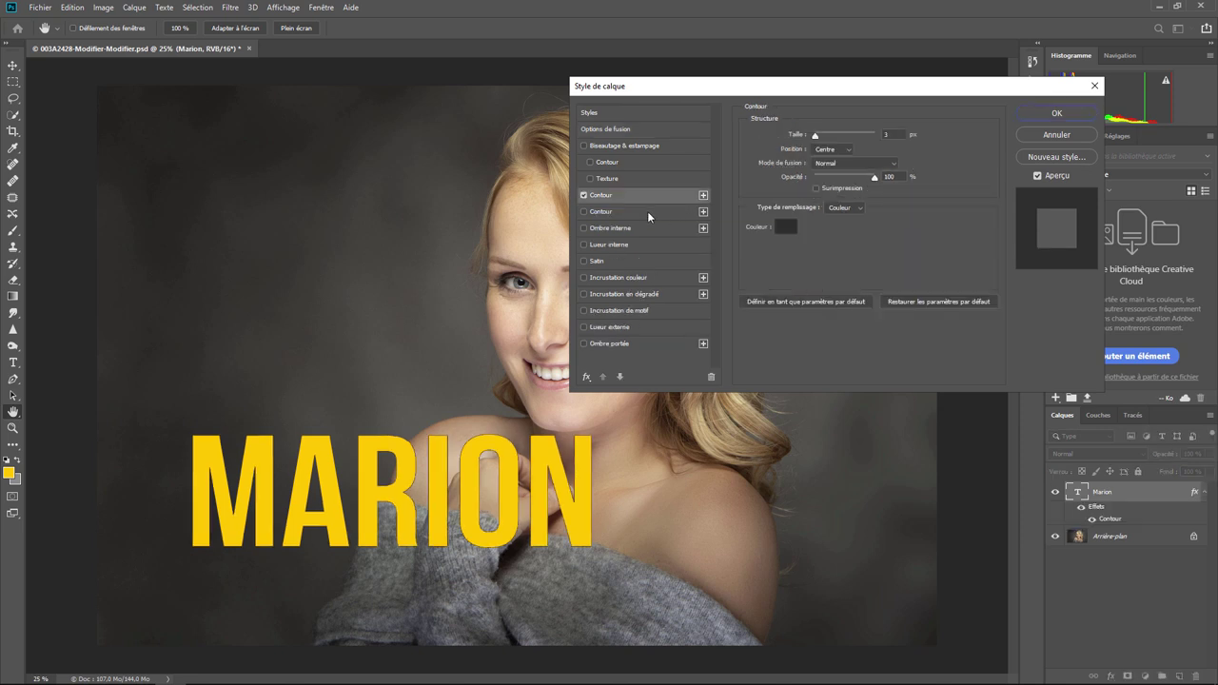
click(585, 196)
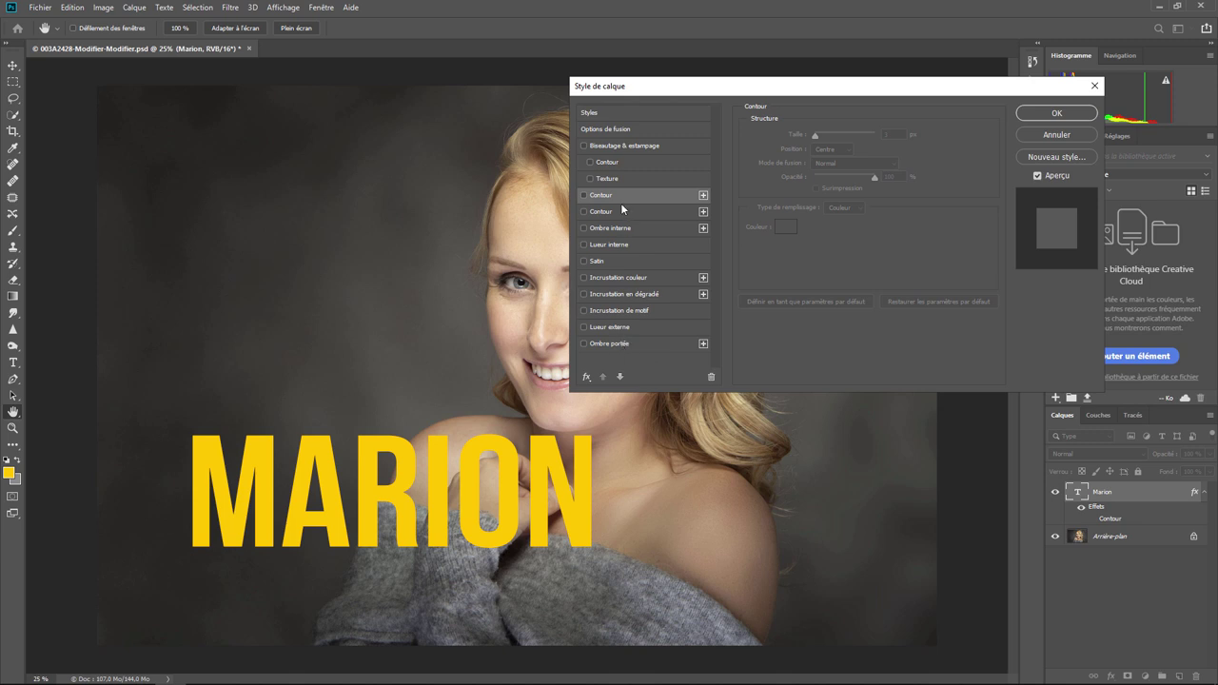
Enable a lime-green drop shadow with a linear contour and 0 px size.
click(622, 343)
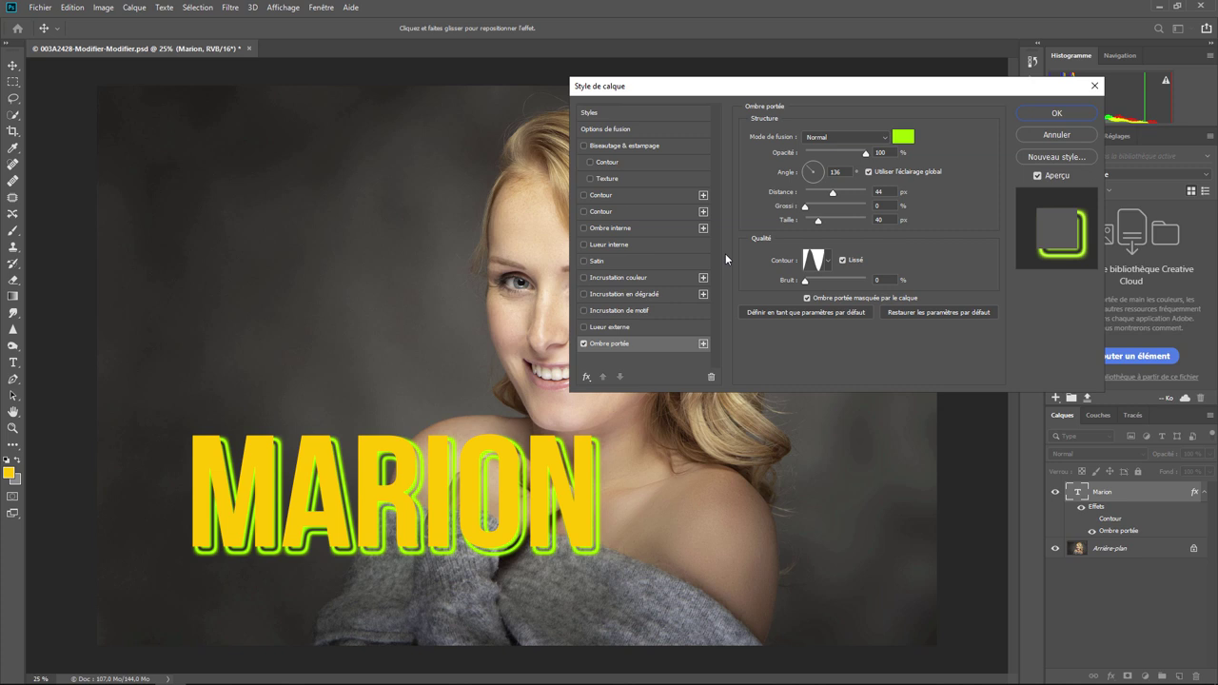
click(827, 266)
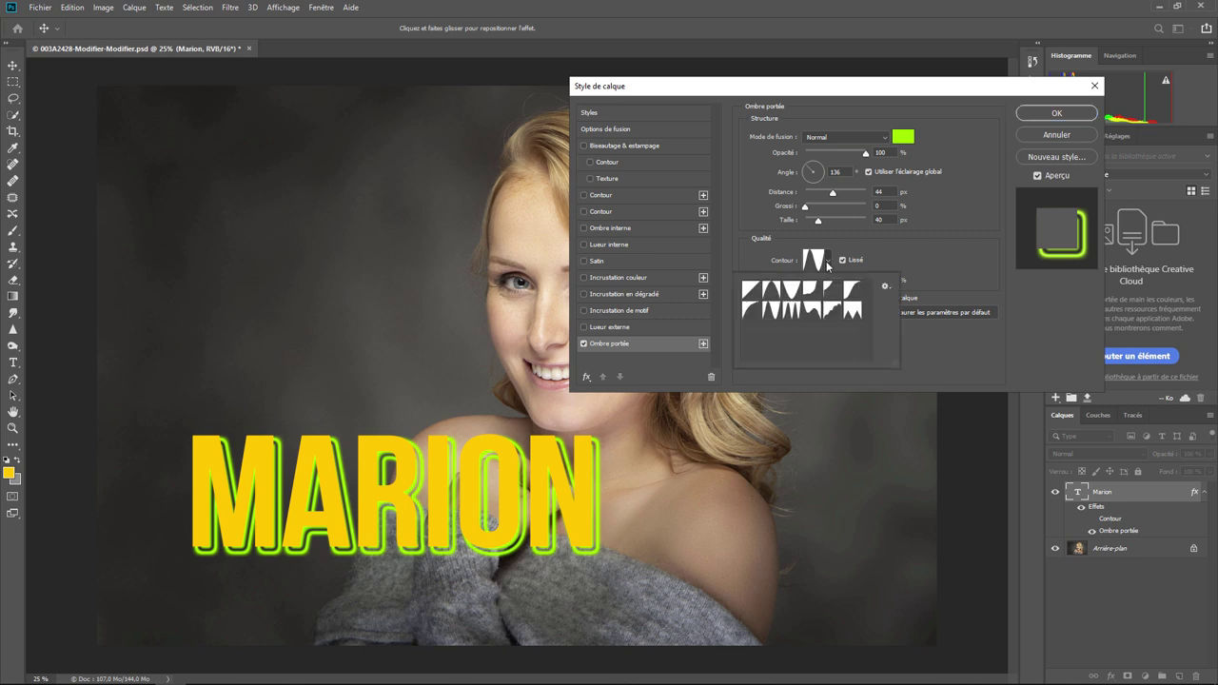
click(760, 289)
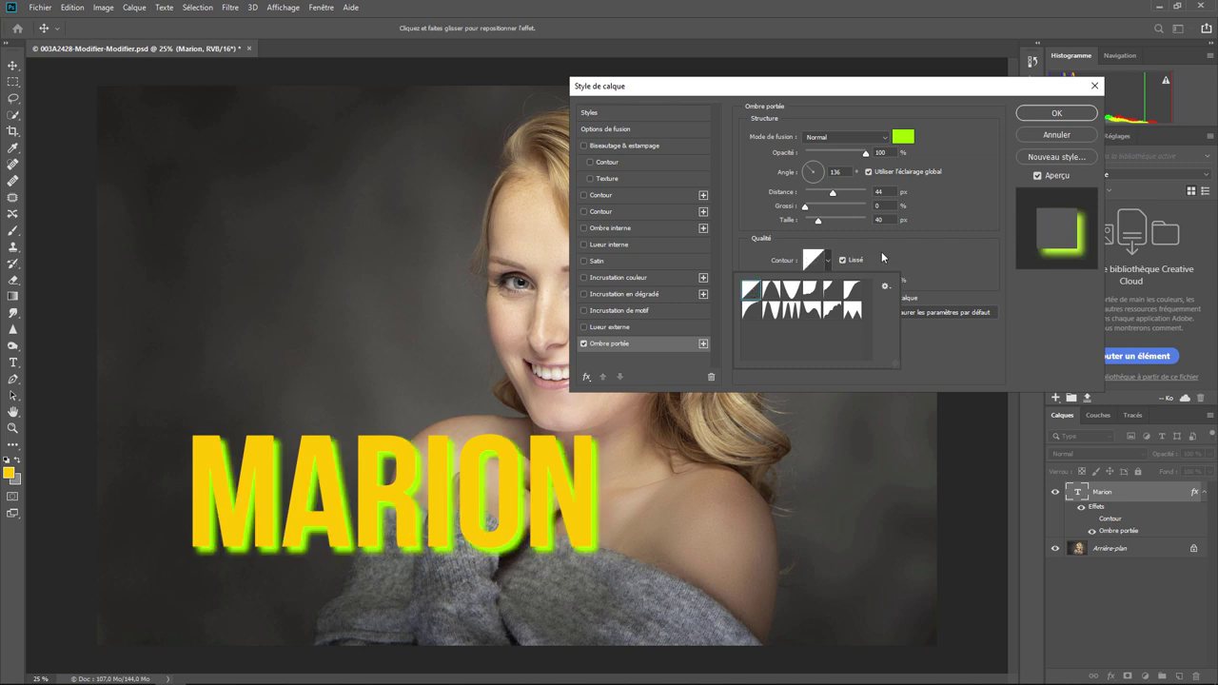
click(818, 223)
drag(819, 222, 799, 221)
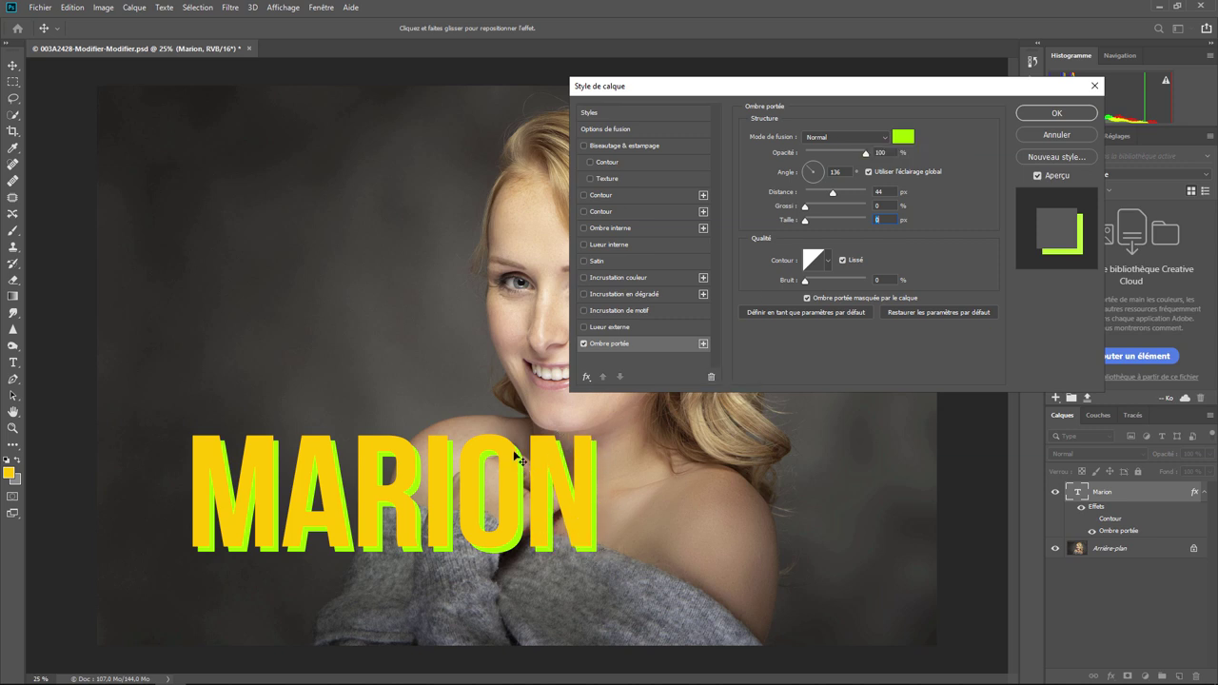
click(864, 136)
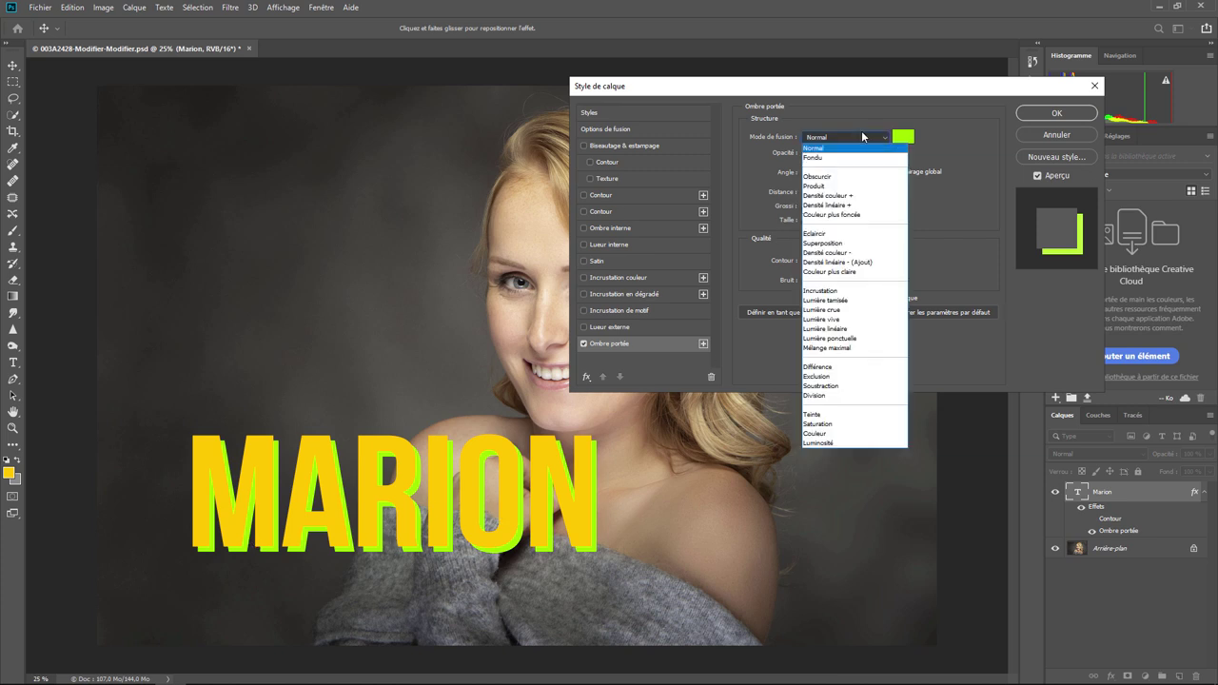
click(829, 185)
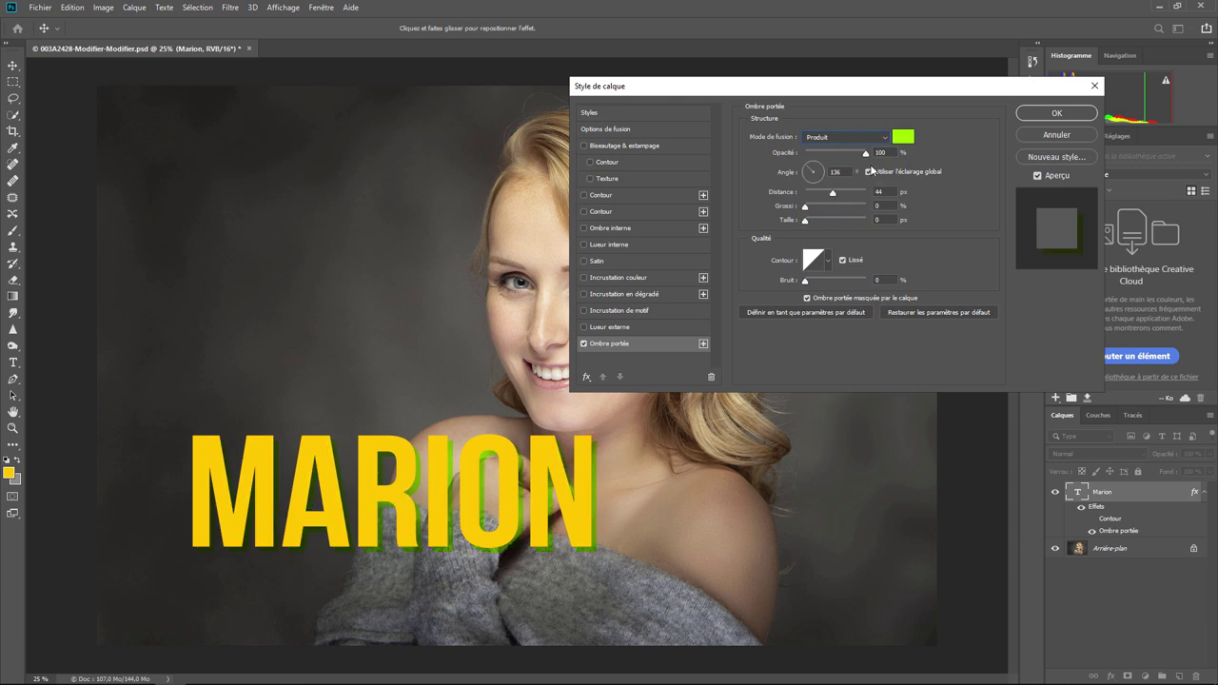
click(870, 136)
click(819, 147)
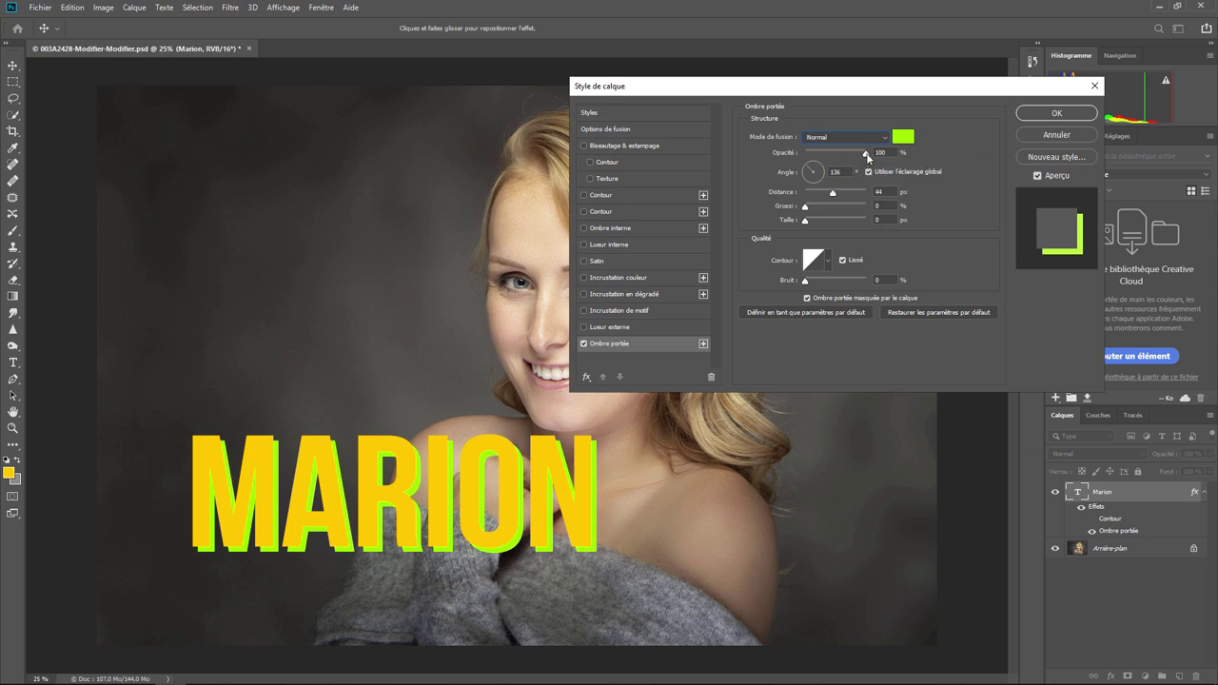
drag(866, 155, 785, 158)
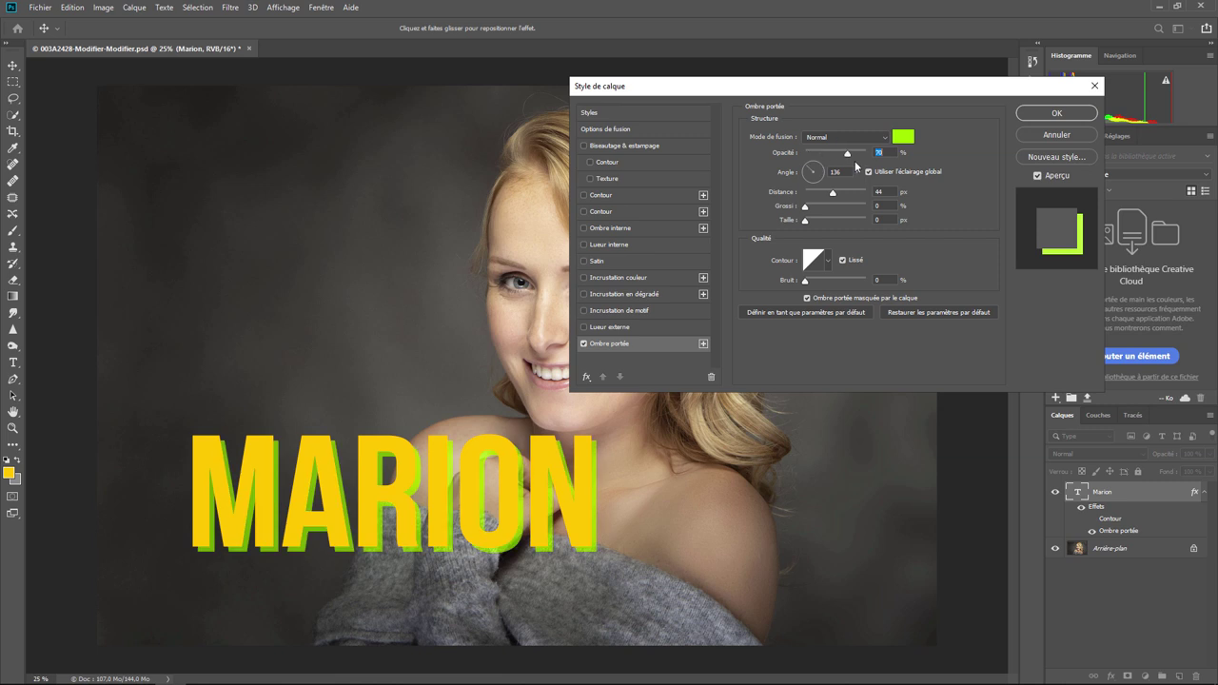
mouse_move(806, 160)
mouse_down()
mouse_move(791, 151)
mouse_move(868, 175)
mouse_up()
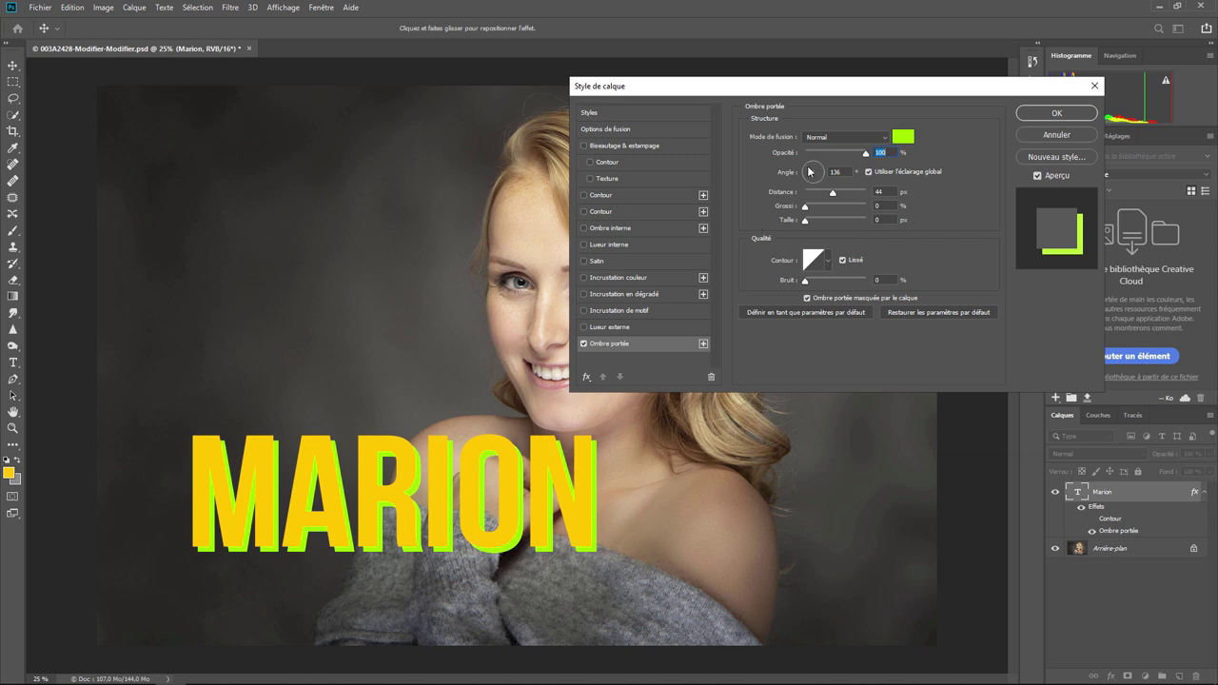
Set the green drop shadow's angle to 140° and its distance to 79 px.
drag(810, 172, 822, 168)
key(Tab)
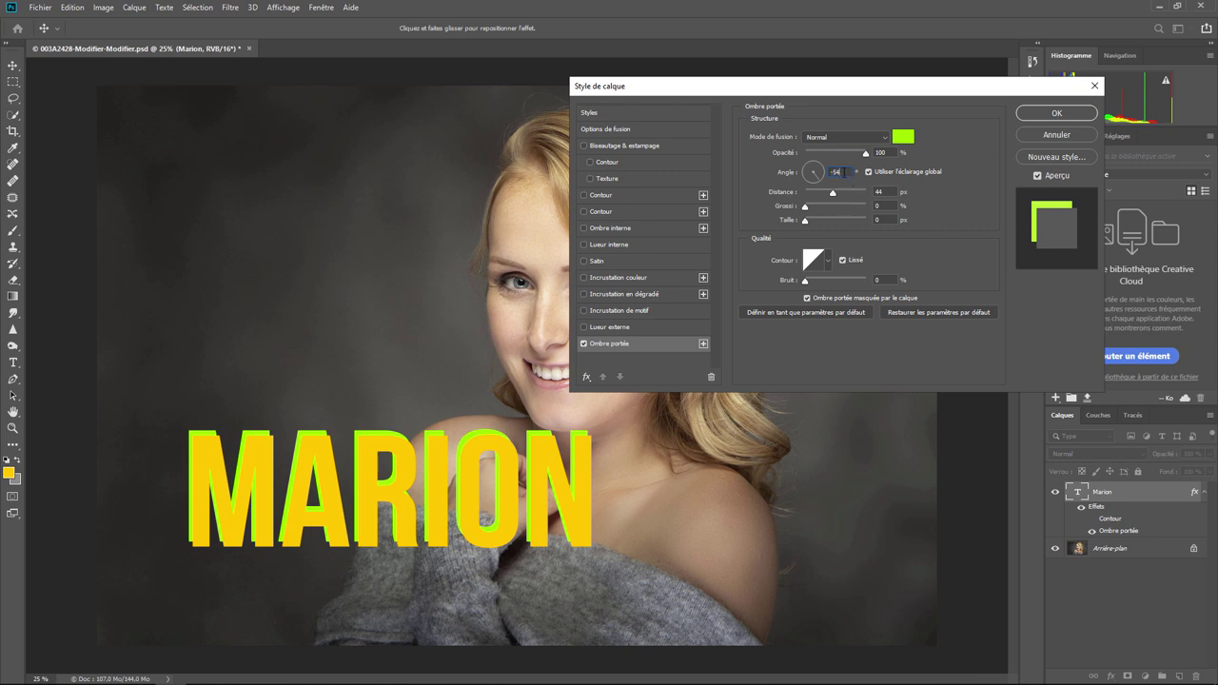
click(840, 172)
text(100)
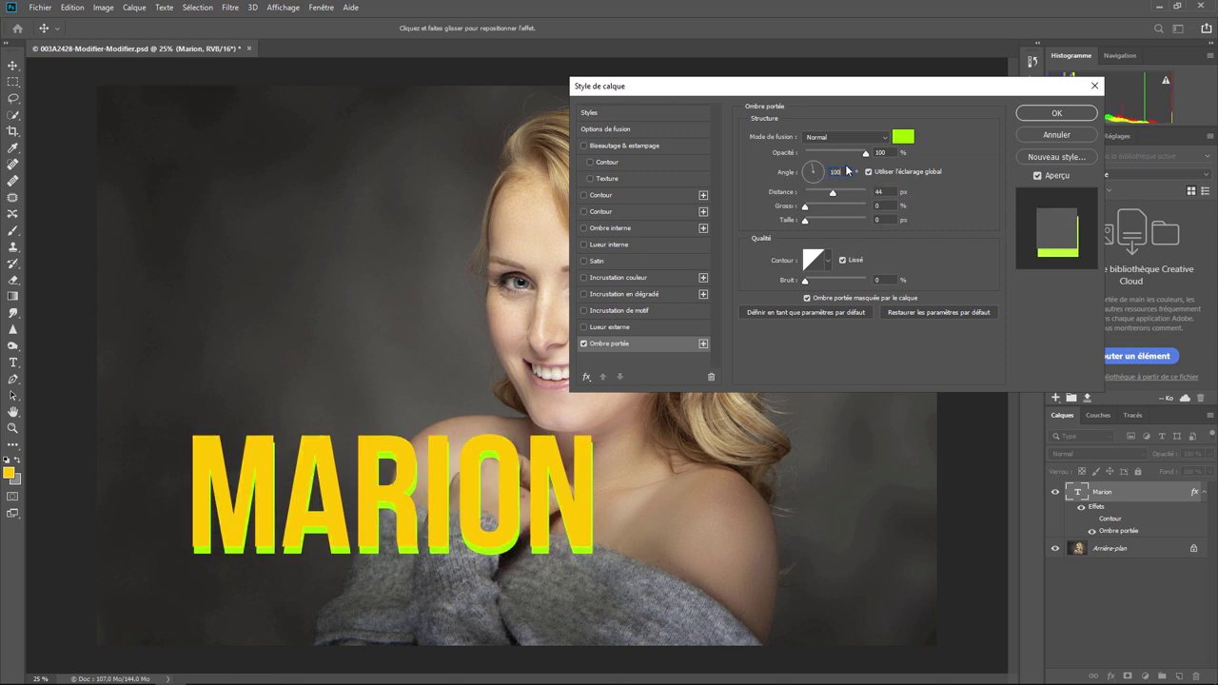
drag(842, 170, 814, 173)
text(140)
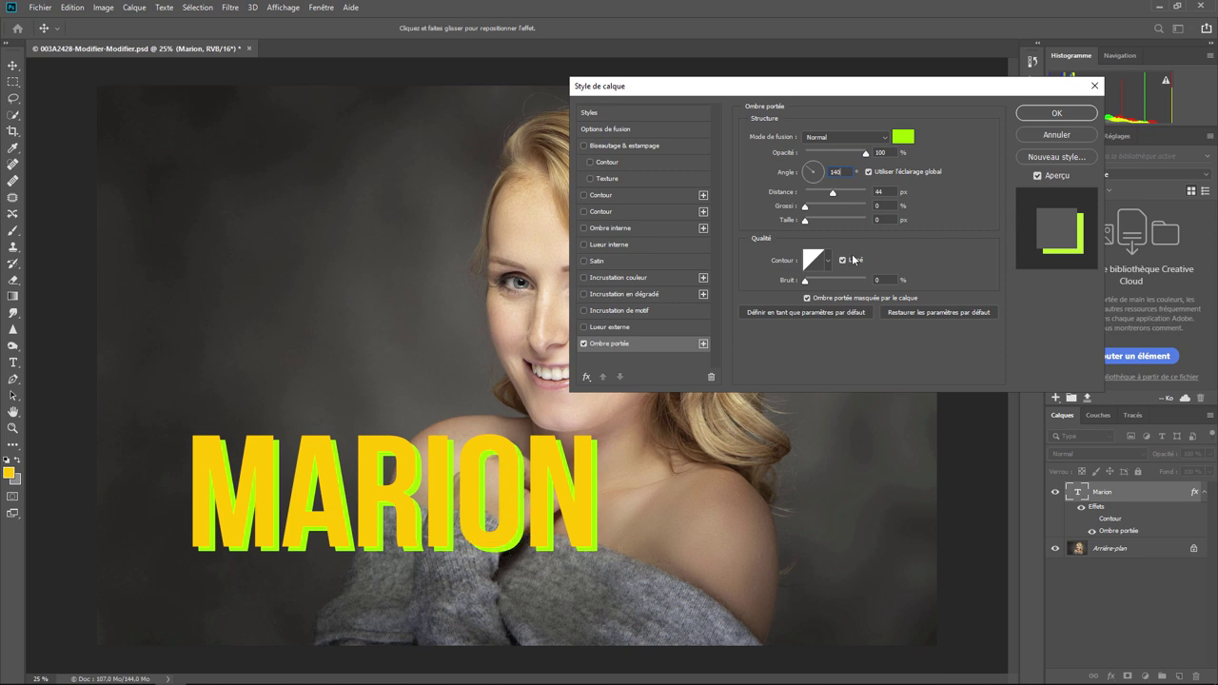
mouse_move(833, 195)
mouse_down()
mouse_move(796, 191)
mouse_move(861, 193)
mouse_move(846, 193)
mouse_up()
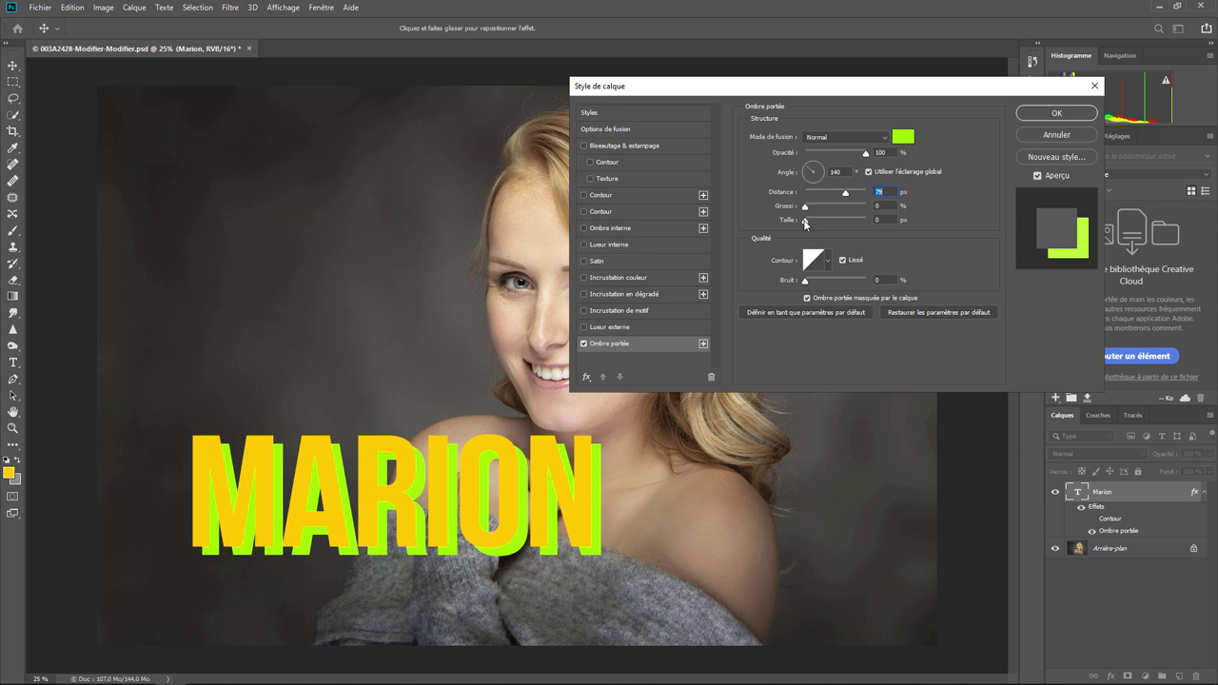
Adjust the green shadow's size, settling on a soft 68 px blur.
drag(805, 220, 828, 221)
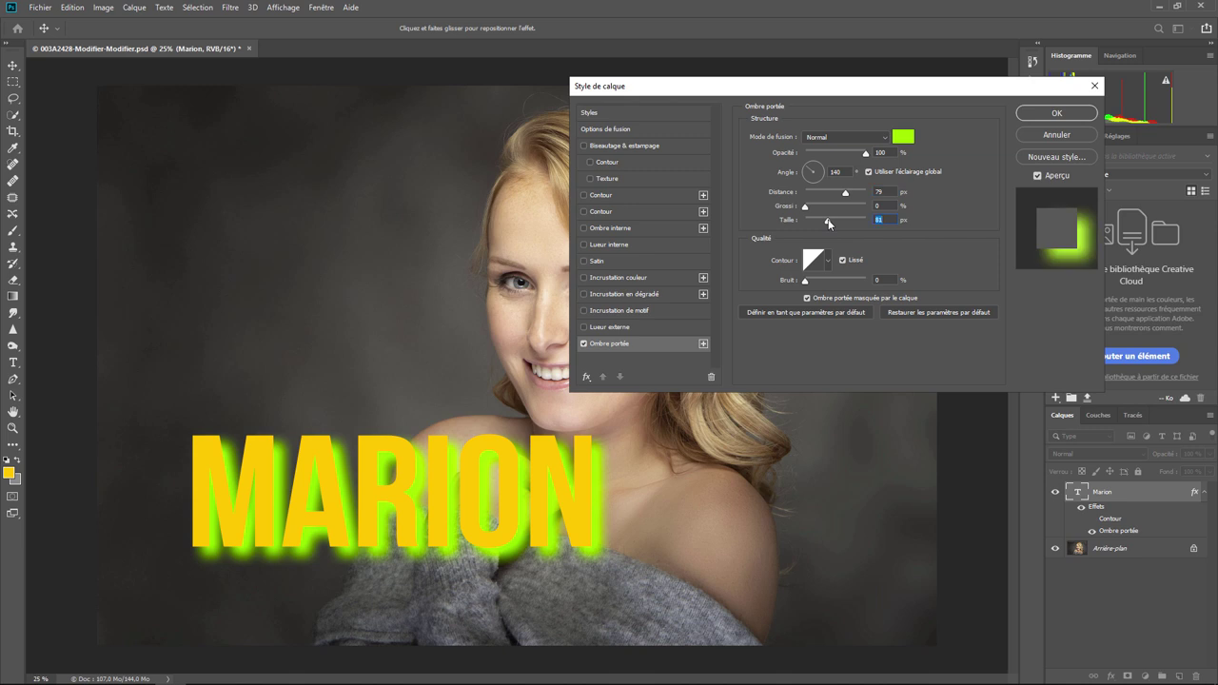
drag(829, 222, 821, 222)
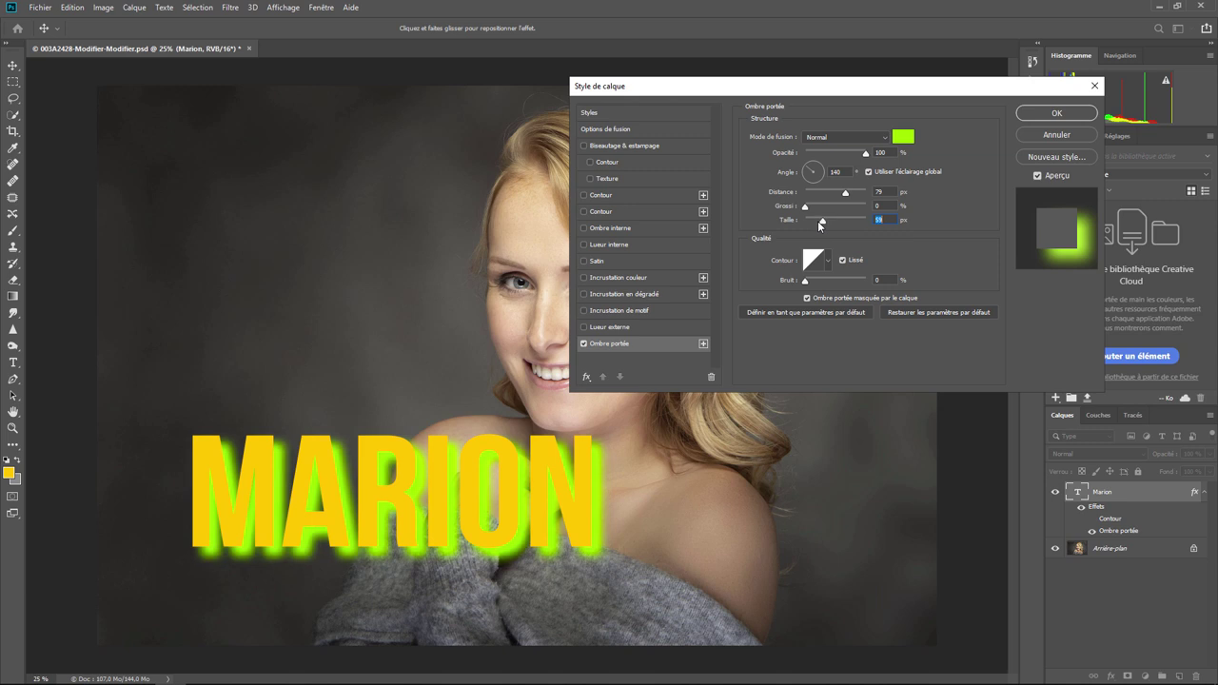
drag(820, 225, 800, 221)
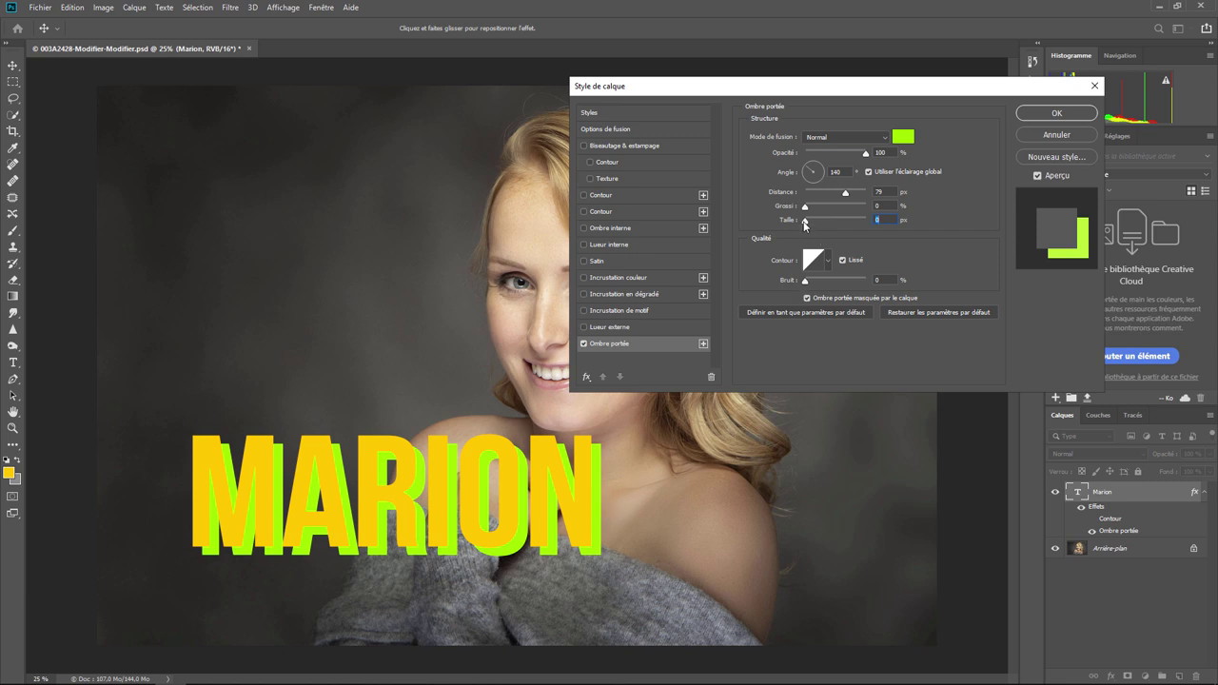
drag(809, 221, 824, 221)
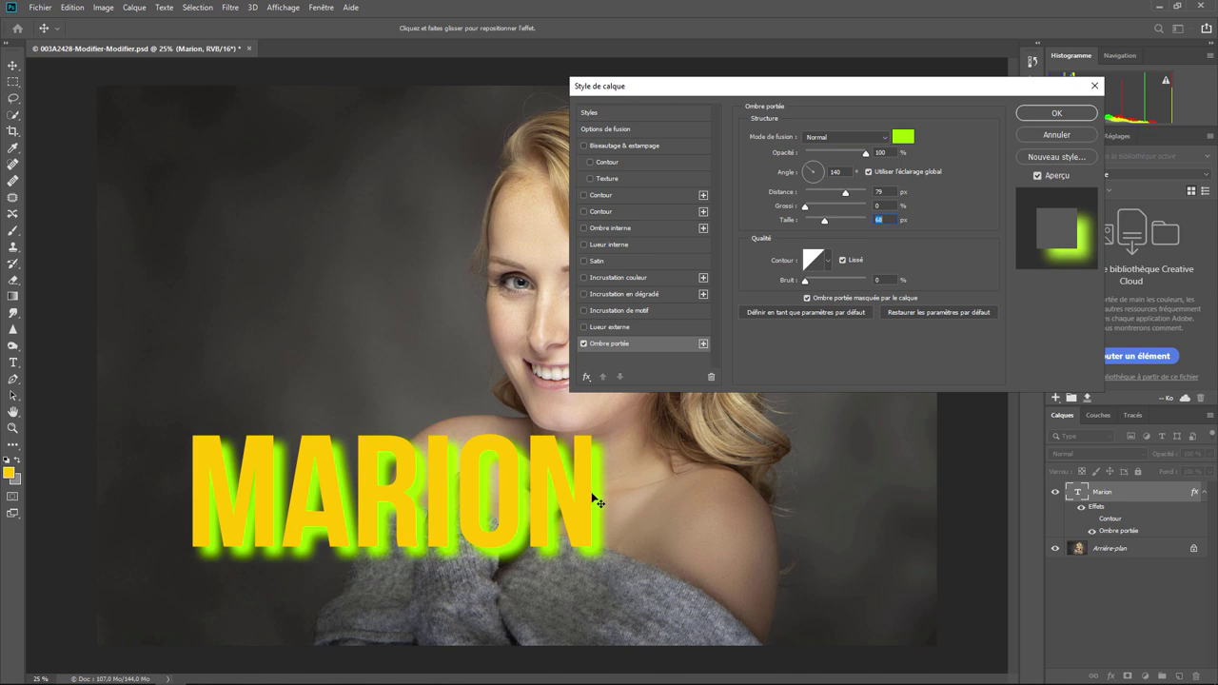
click(829, 262)
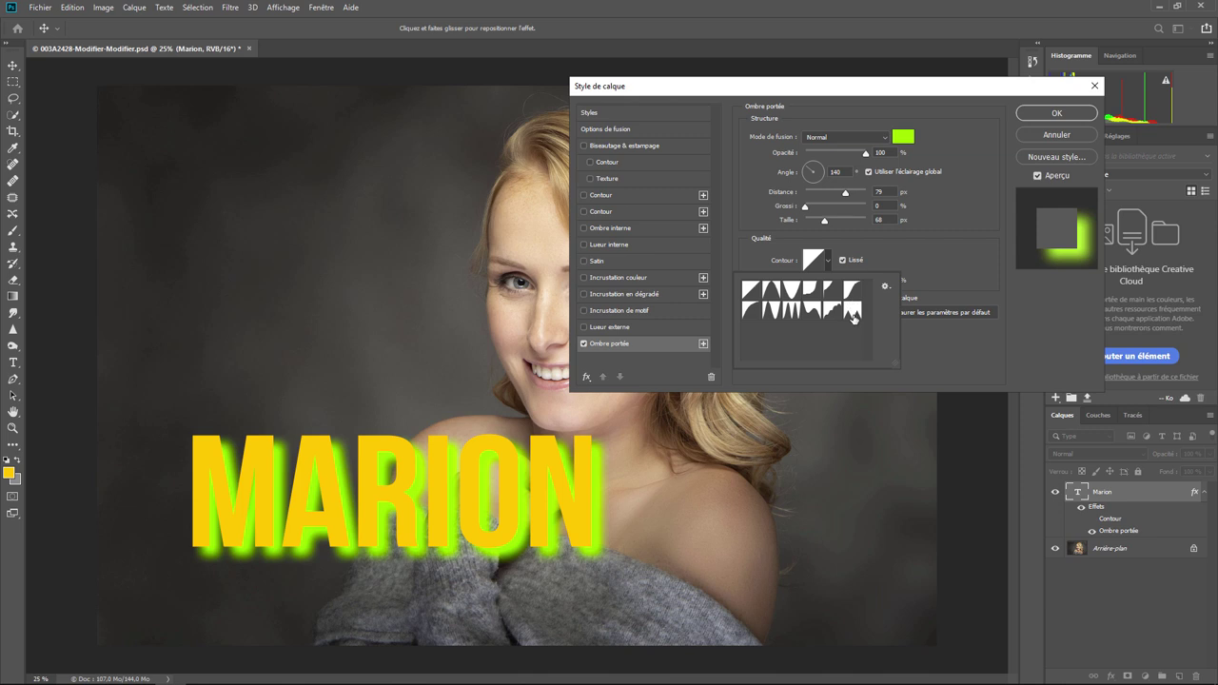
click(853, 311)
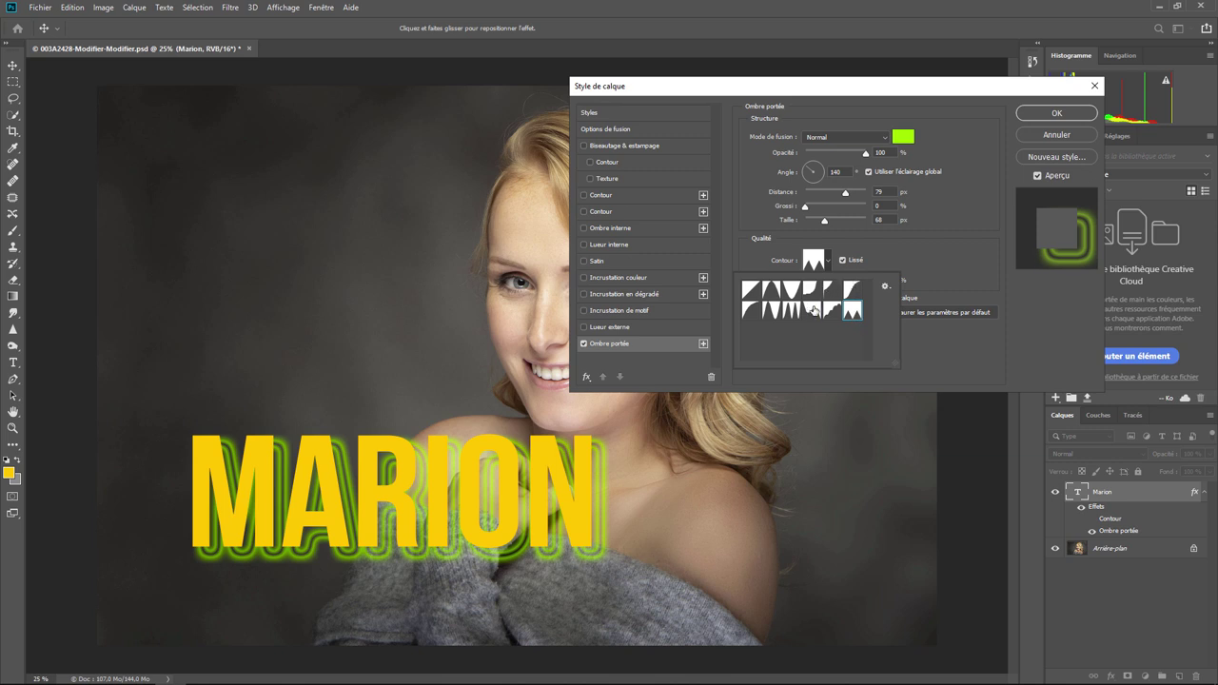
click(814, 310)
click(793, 310)
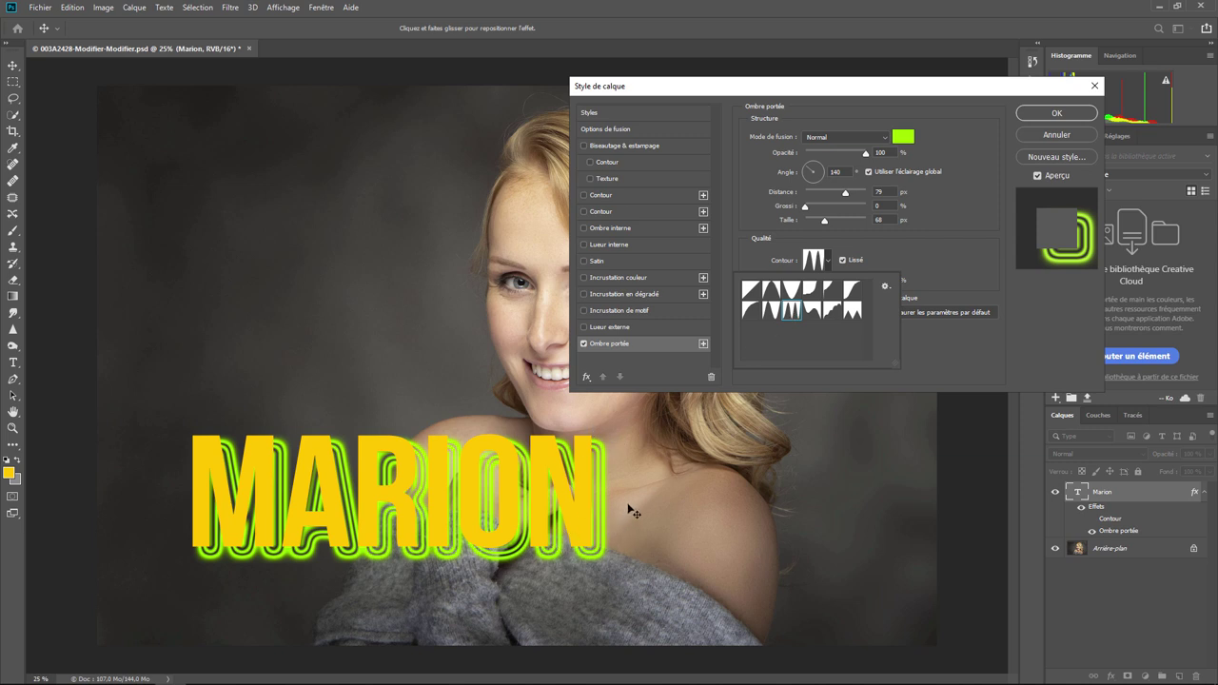
click(828, 265)
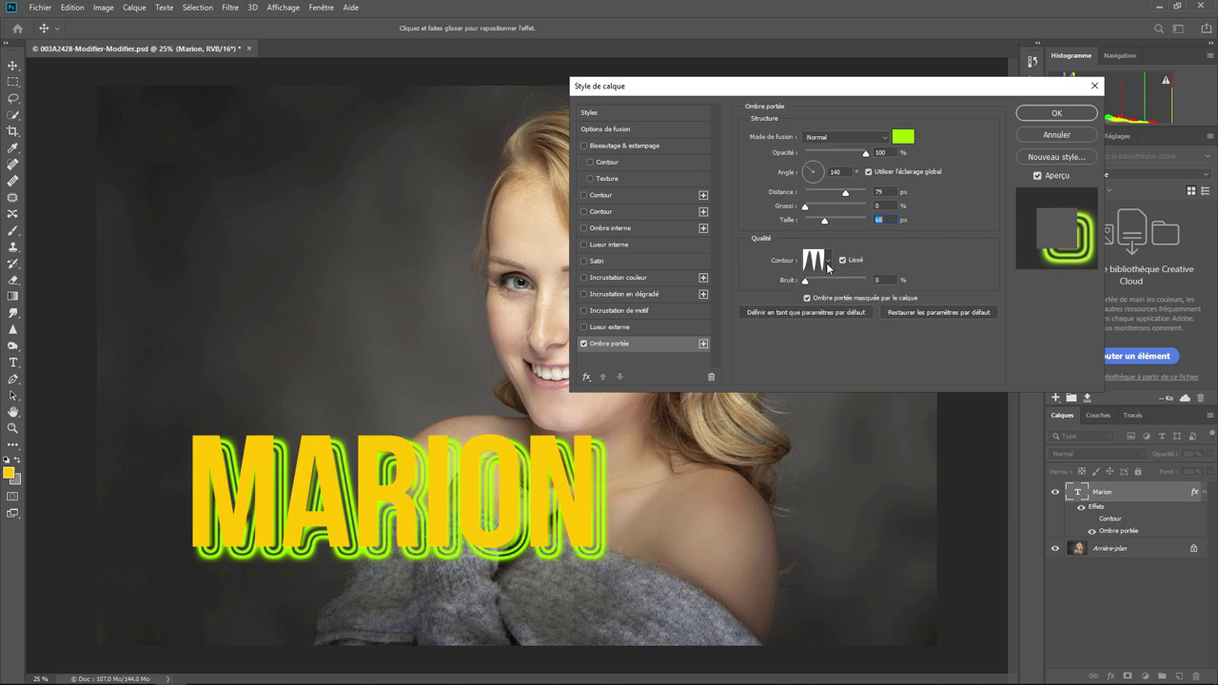
click(749, 292)
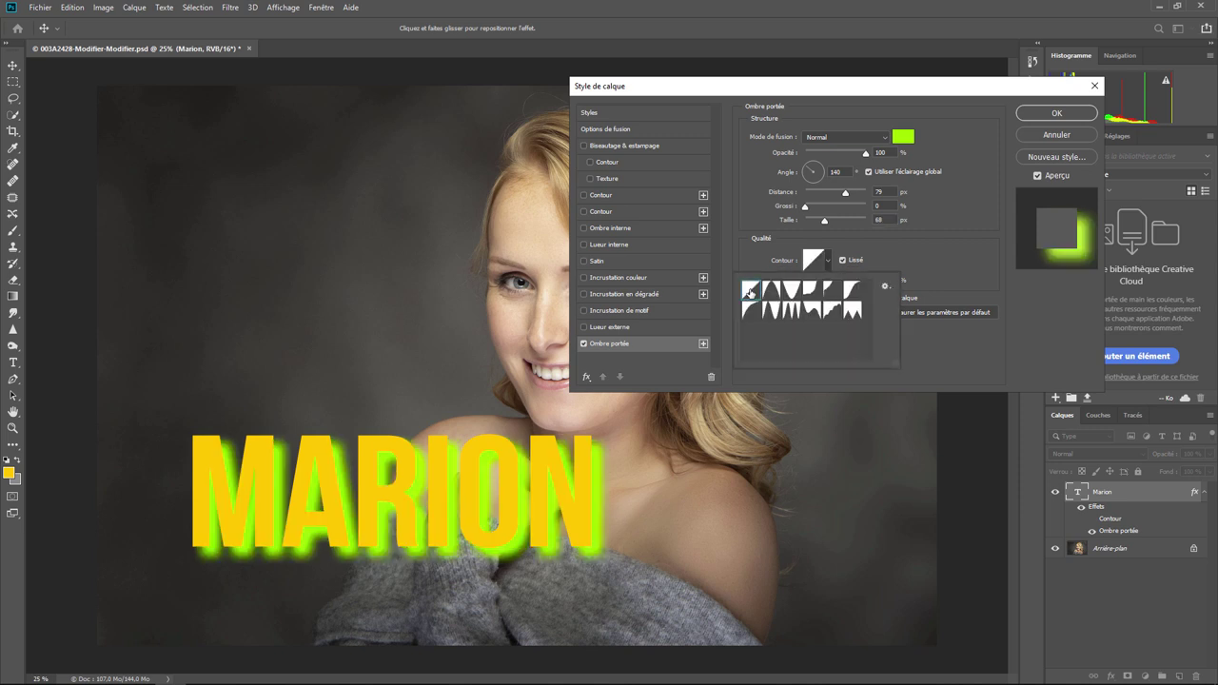
click(875, 252)
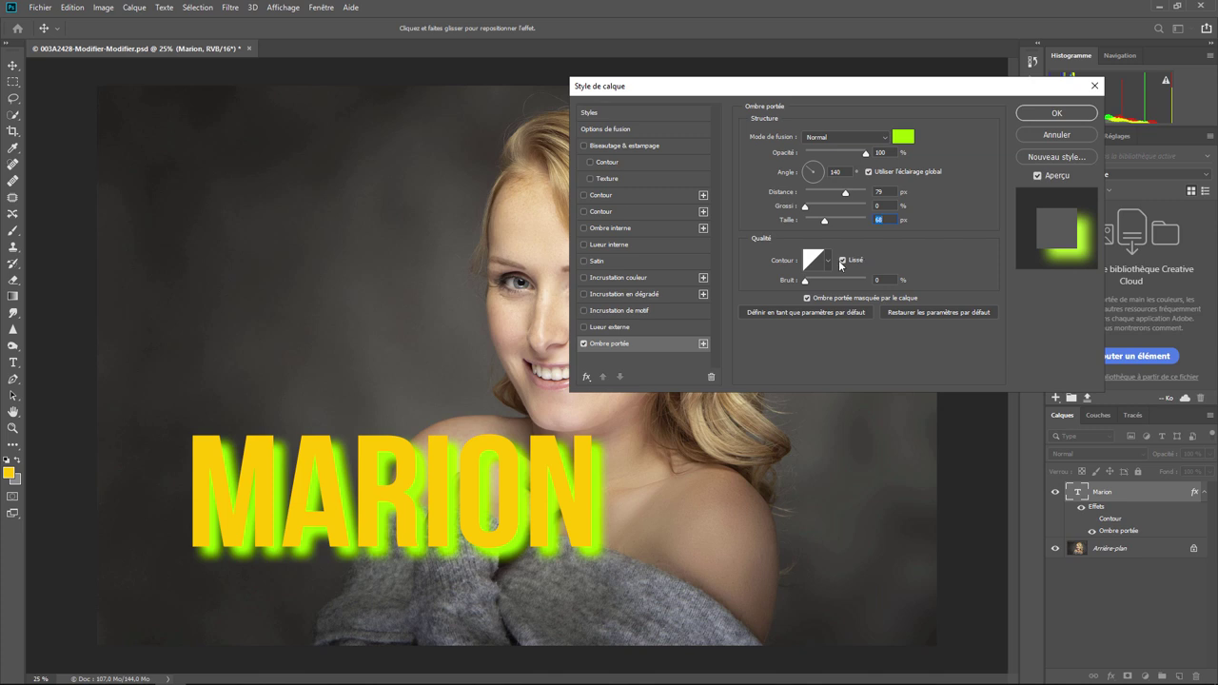
click(842, 261)
mouse_move(806, 284)
mouse_down()
mouse_move(815, 288)
mouse_move(787, 284)
mouse_move(839, 283)
mouse_move(788, 284)
mouse_up()
Swap the drop shadow for a 40 px stroke on MARION and open its colour swatch.
click(584, 344)
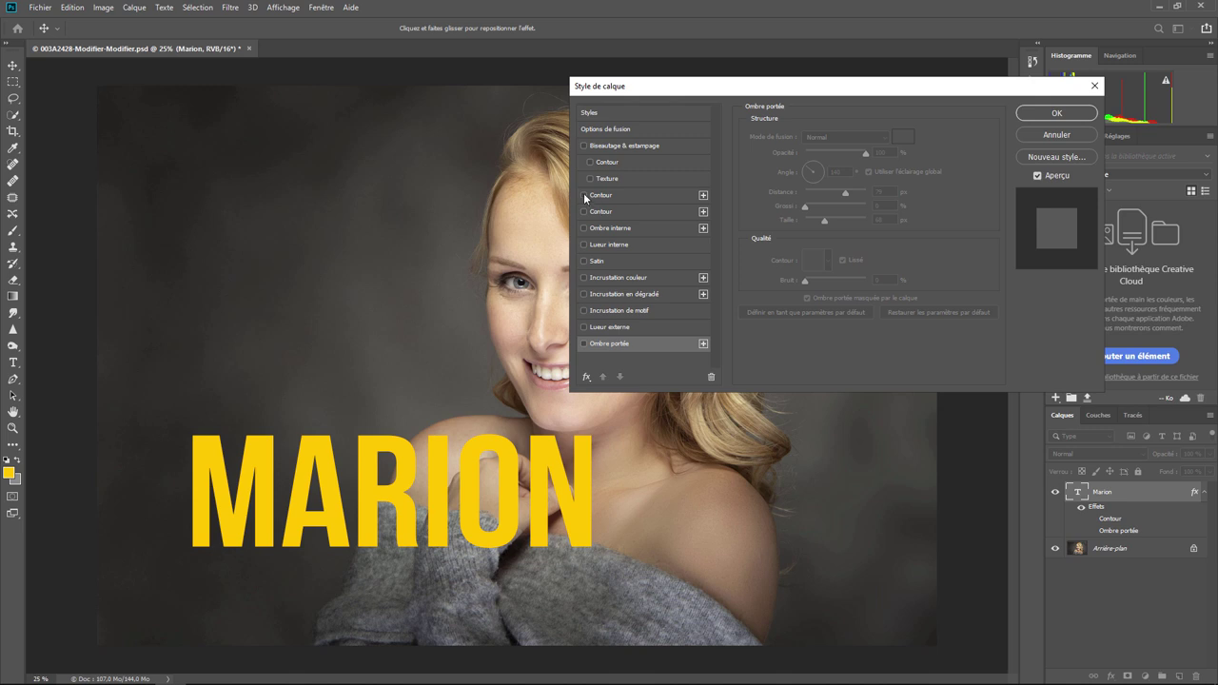
click(611, 196)
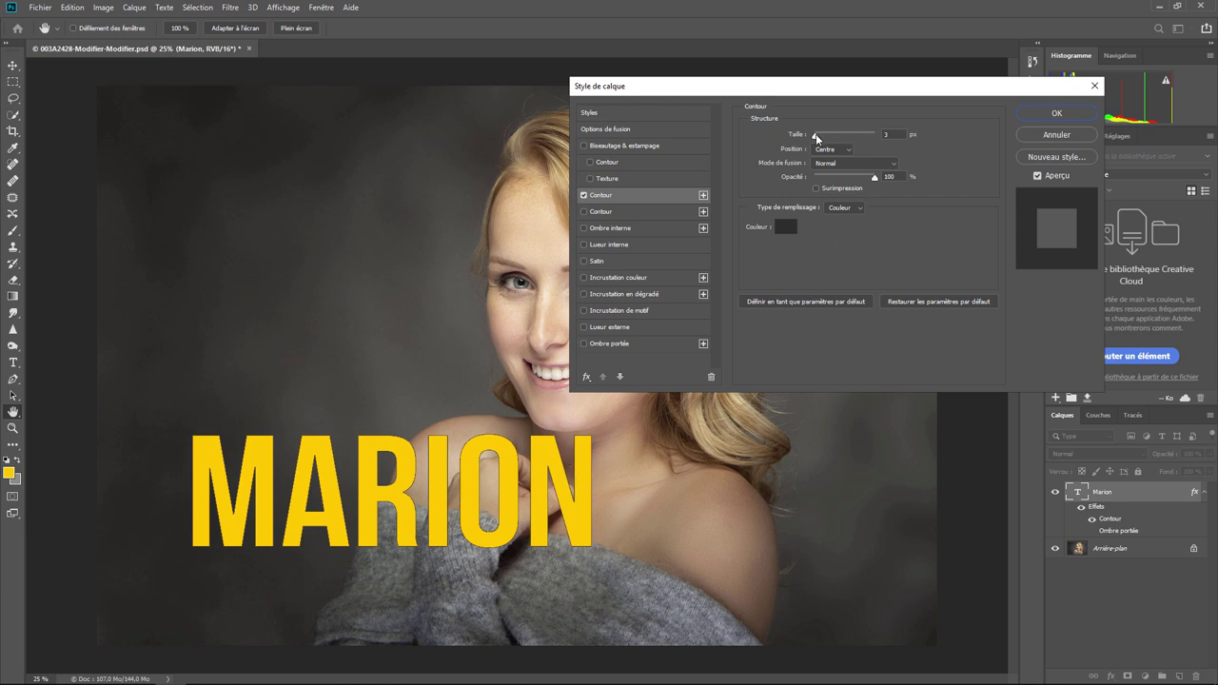
drag(814, 135, 828, 135)
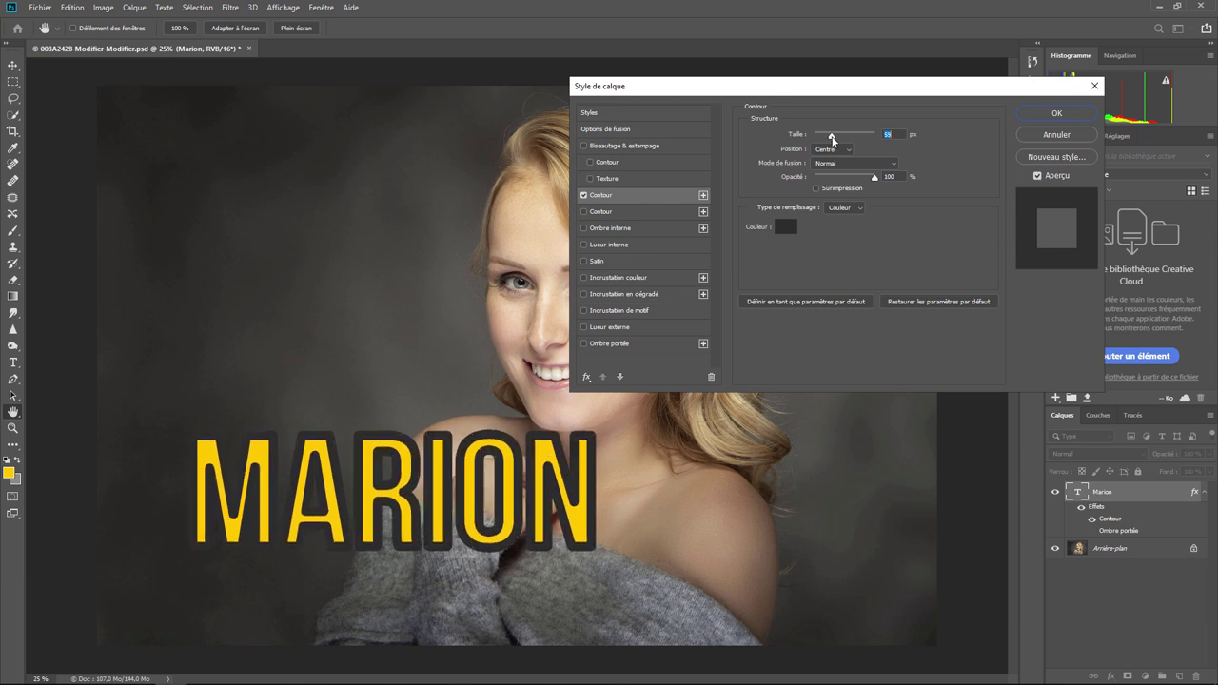
drag(827, 136, 826, 135)
click(789, 225)
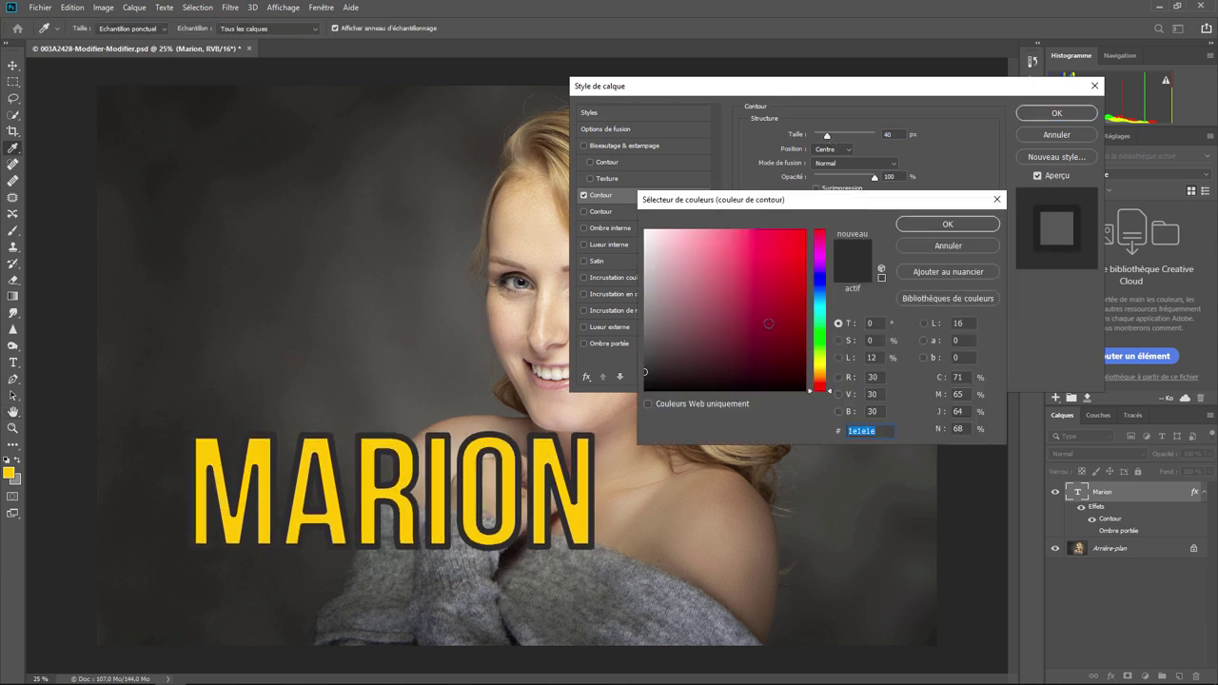
Pick yellow-green #b4ff00 as the stroke colour after trying red ff3000.
click(821, 339)
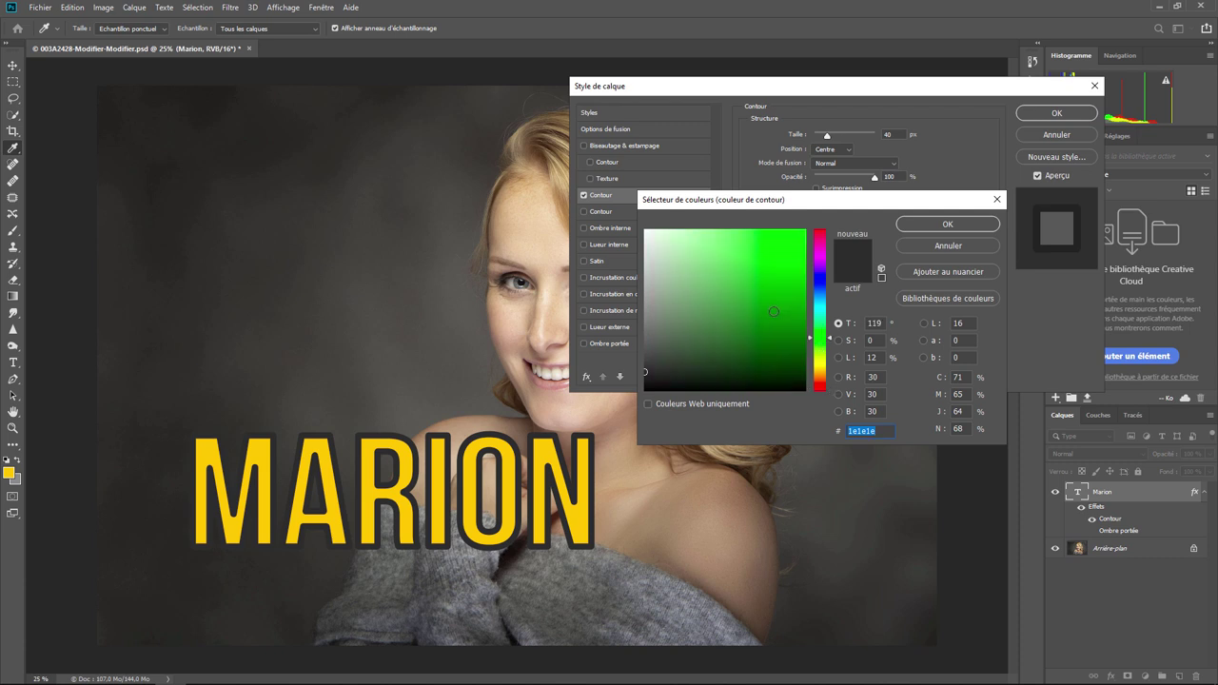
click(820, 385)
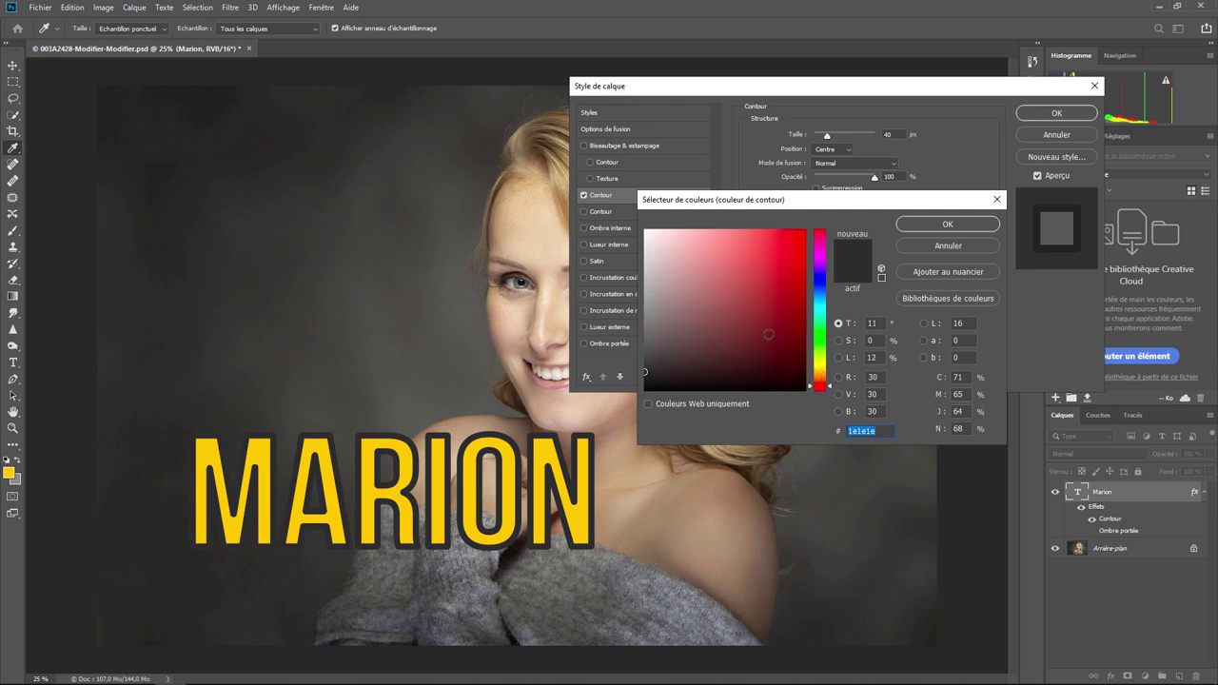
text(ff3000)
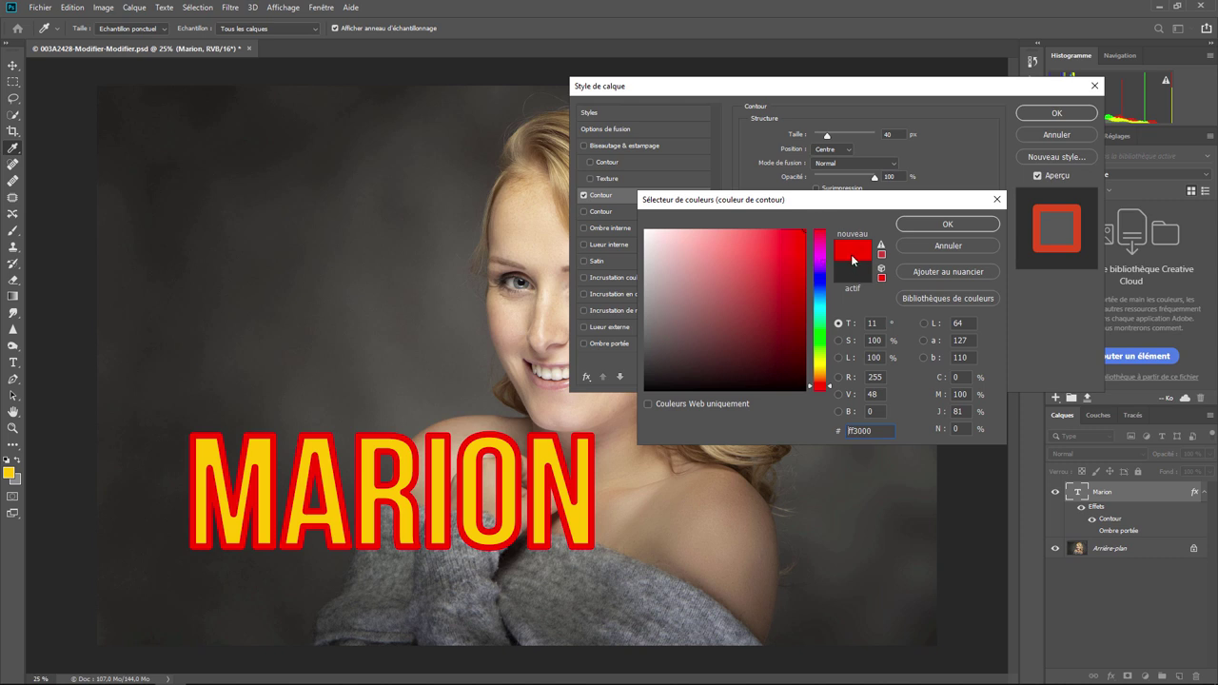
click(824, 343)
drag(825, 344, 824, 360)
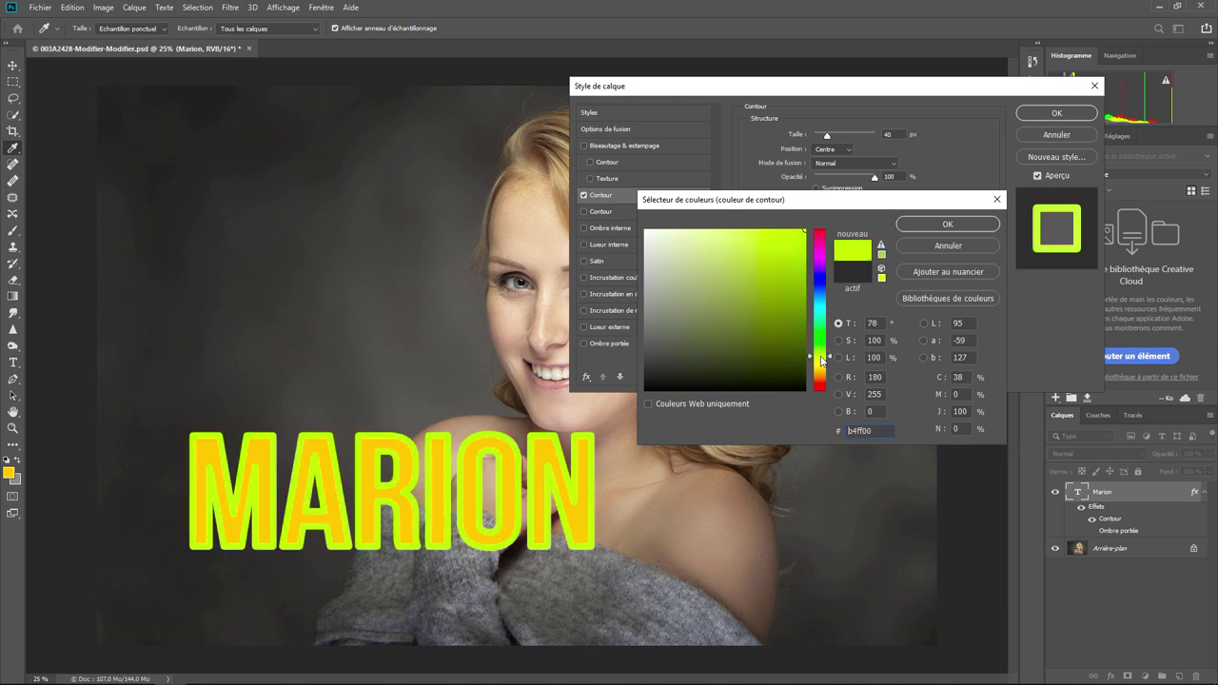
Confirm the #b4ff00 stroke colour and try centred stroke sizes from 1 to 62 px.
click(938, 226)
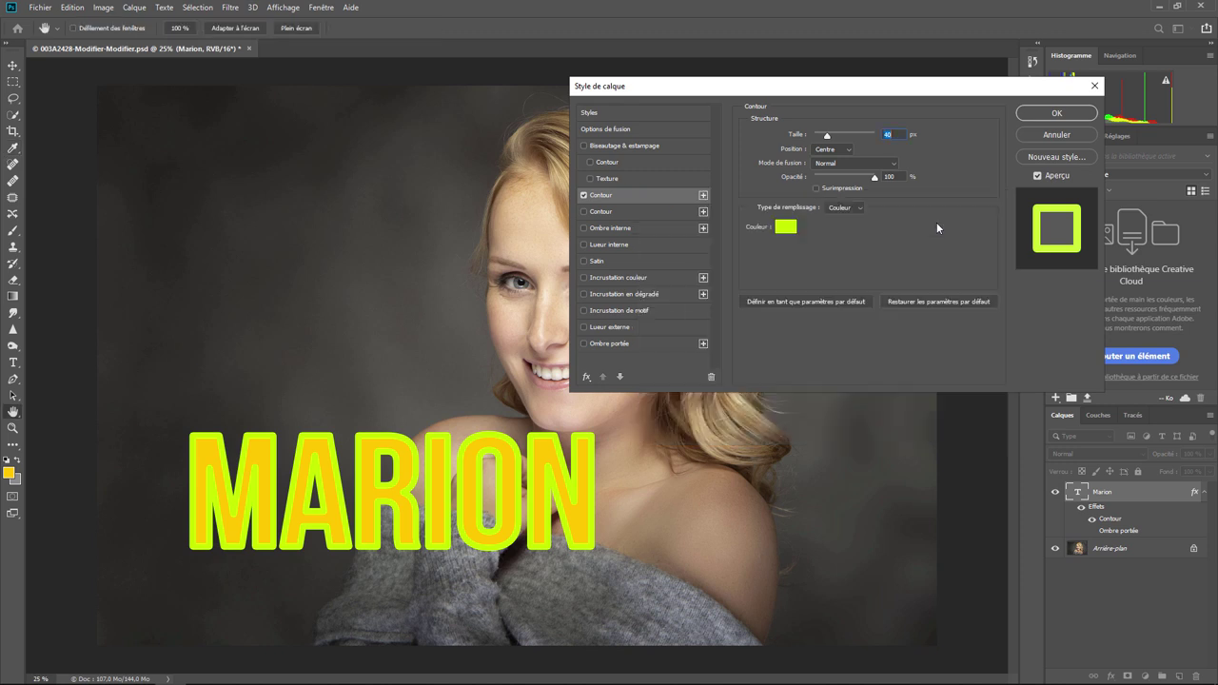
click(850, 153)
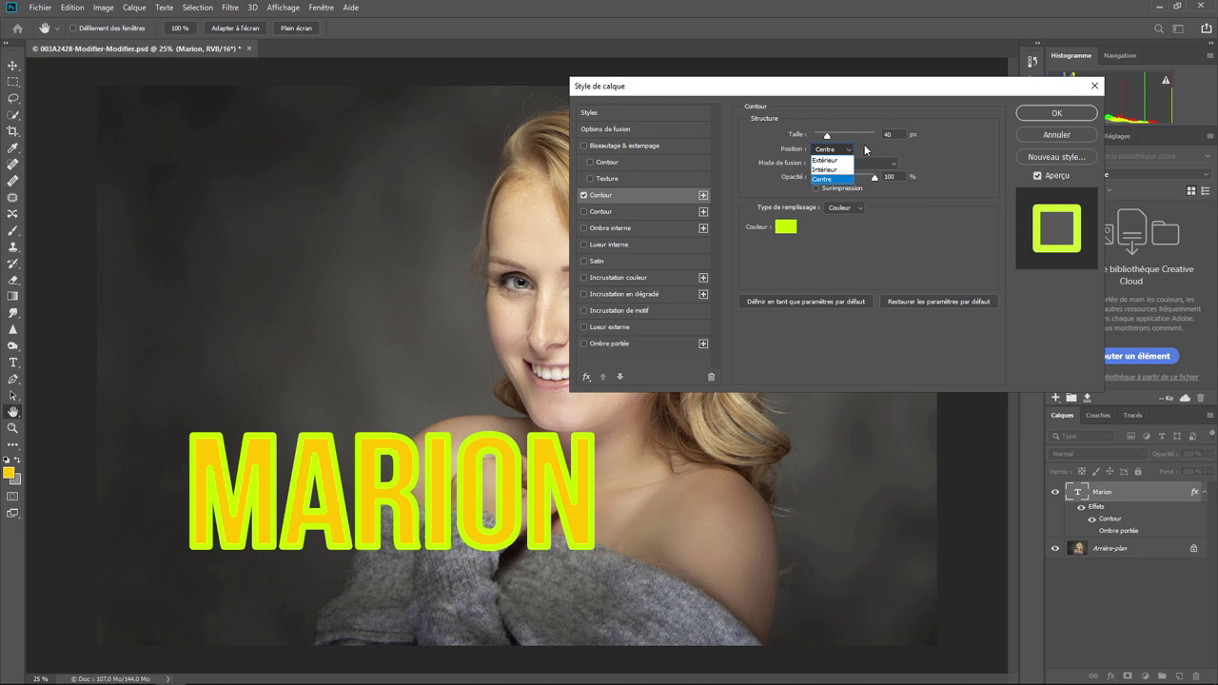
click(828, 140)
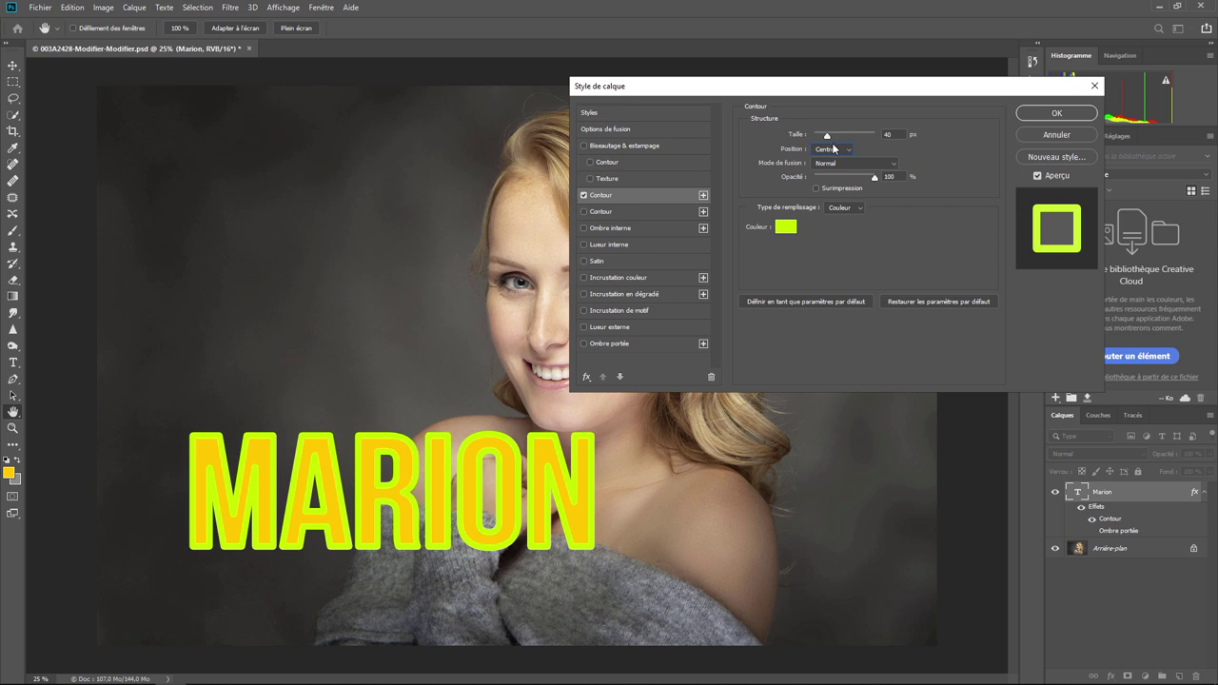
drag(827, 138, 812, 138)
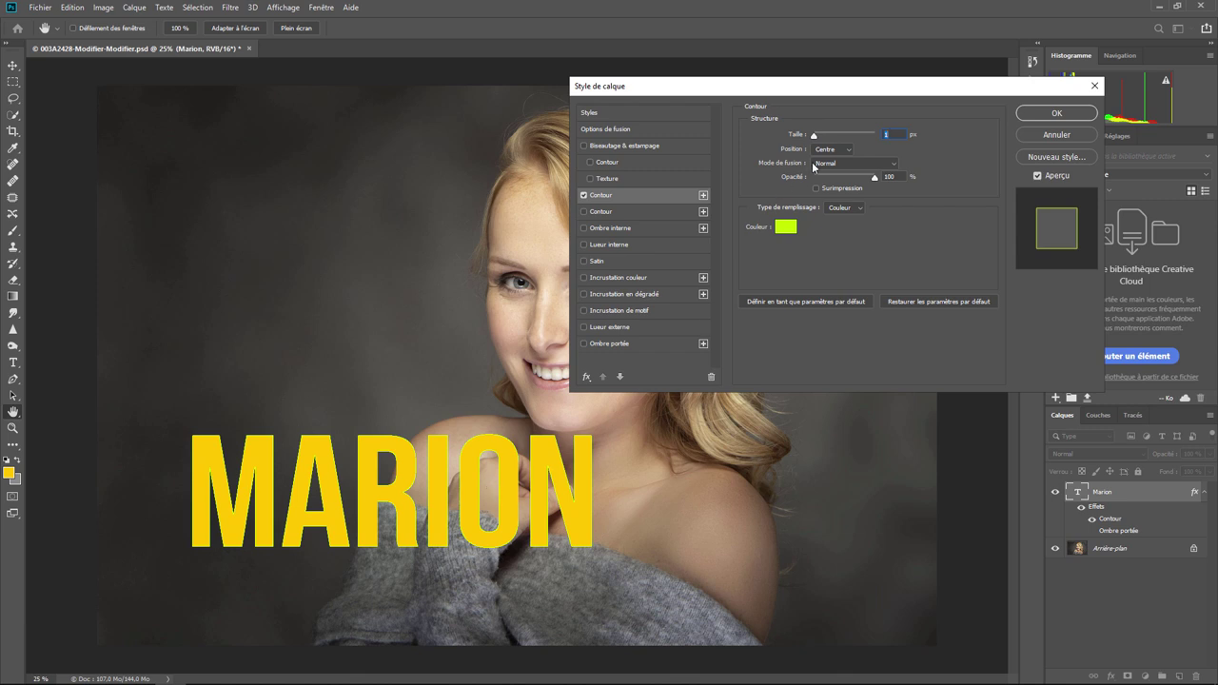
mouse_move(816, 137)
mouse_down()
mouse_move(831, 139)
mouse_move(813, 138)
mouse_up()
Try a 35 px outside and 10 px inside stroke, finishing centred at 24 px.
click(844, 151)
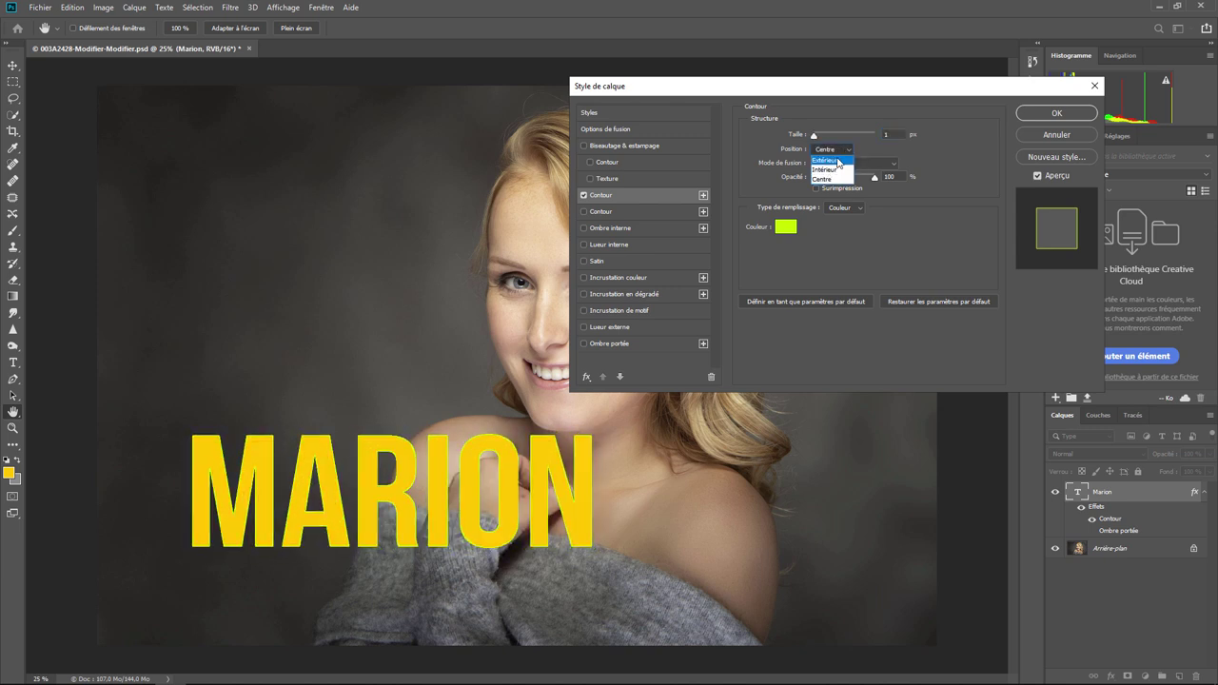
click(835, 161)
drag(814, 136, 824, 136)
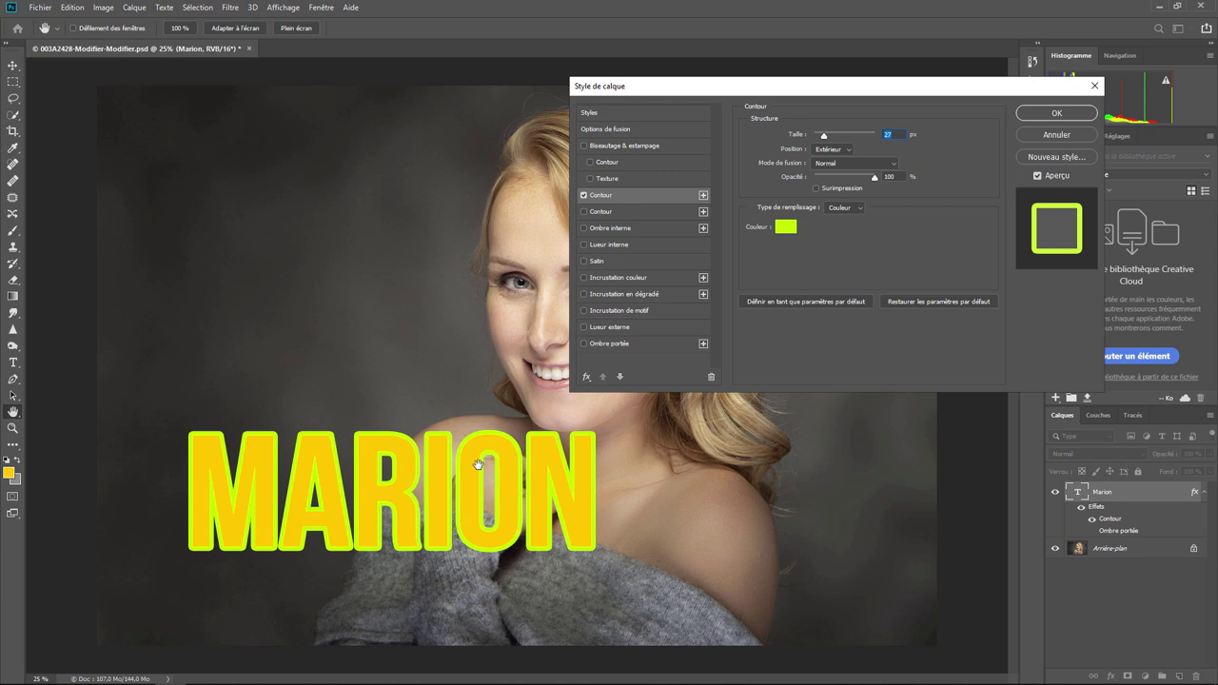
click(850, 151)
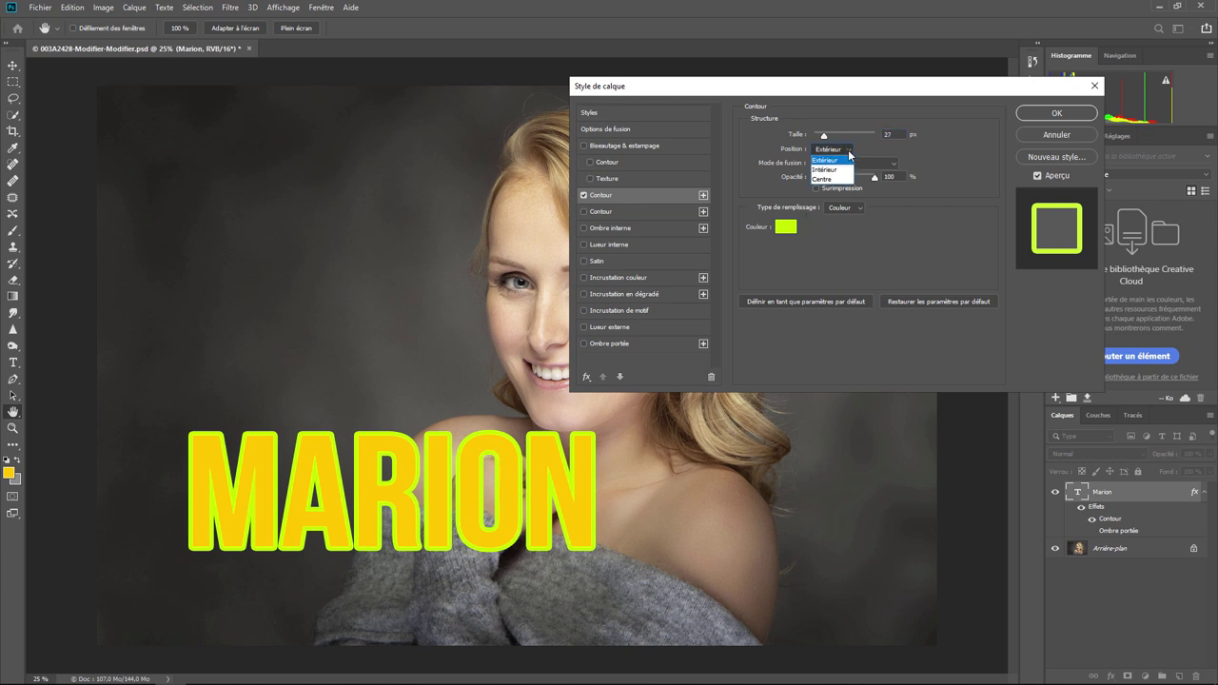
click(832, 169)
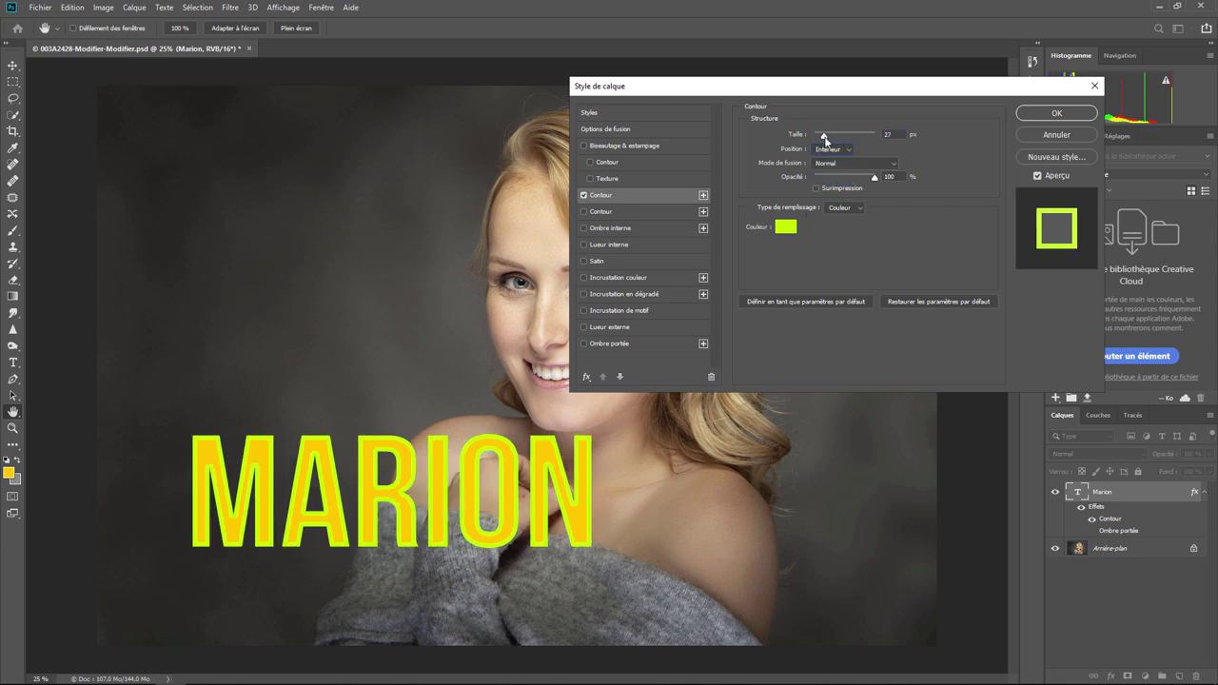
drag(824, 136, 811, 141)
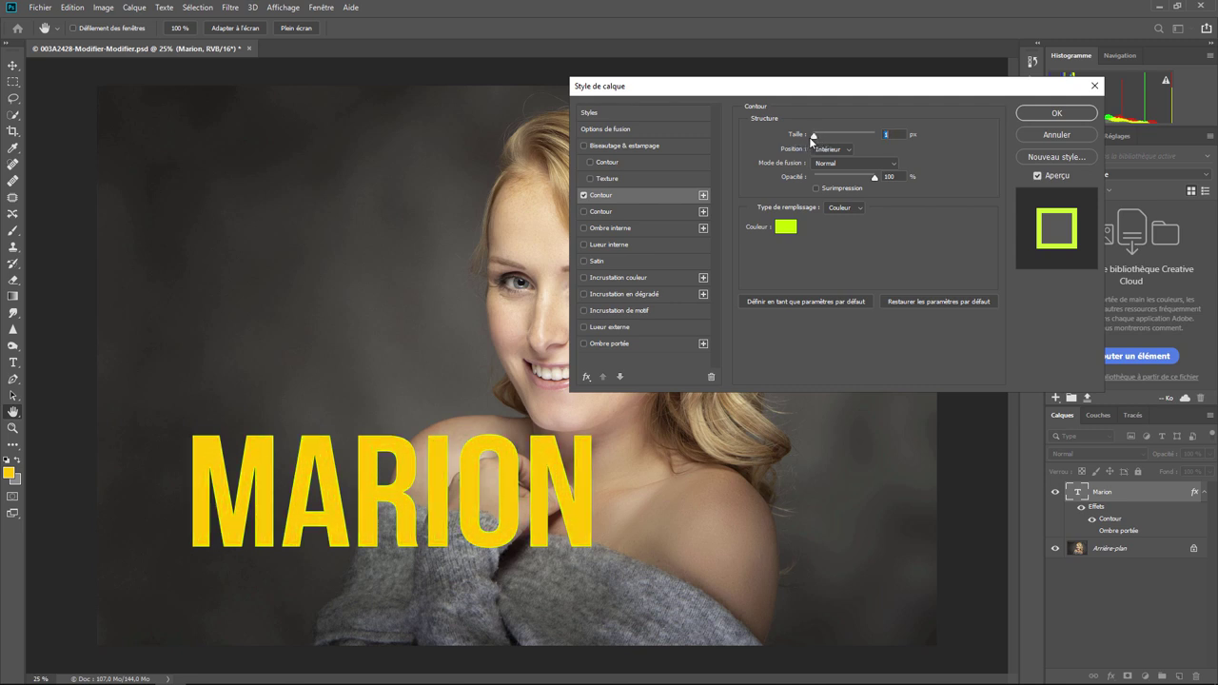
click(826, 149)
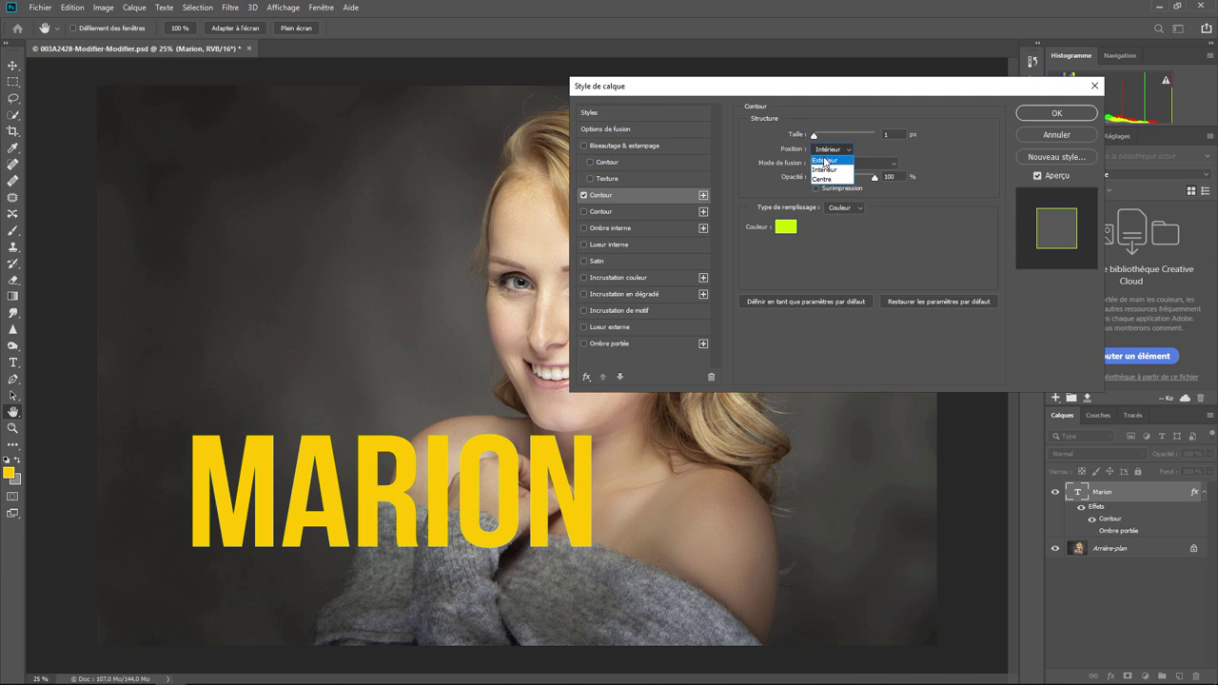
click(824, 179)
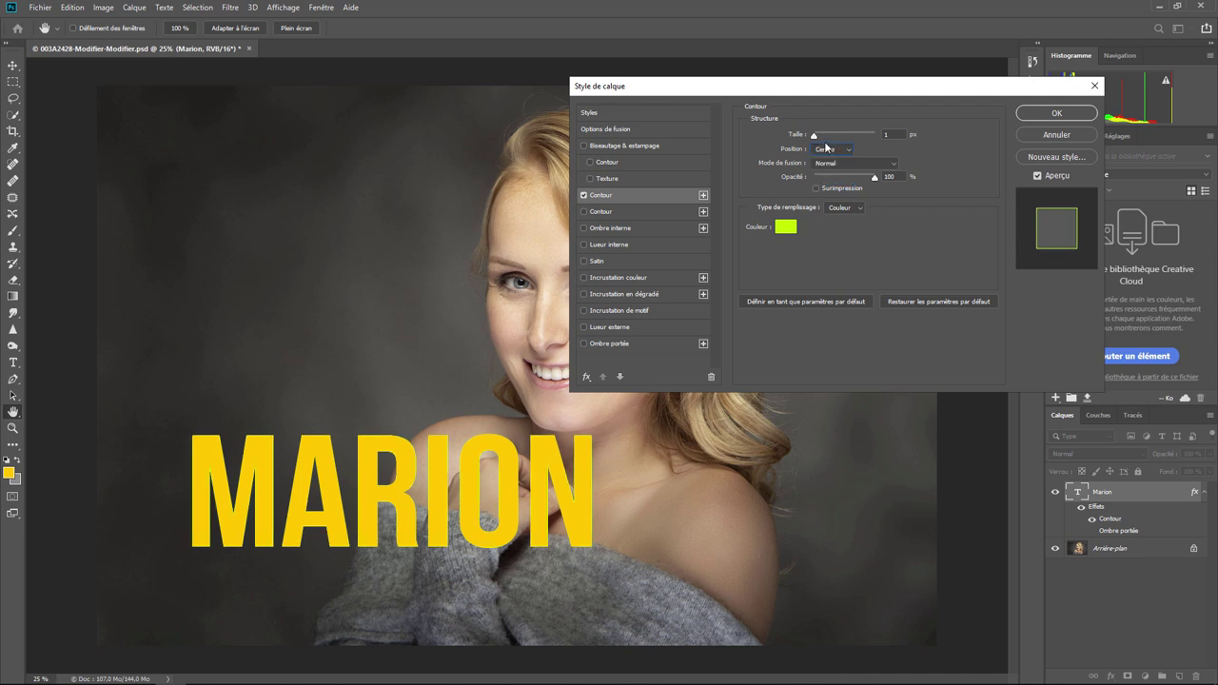
drag(814, 134, 825, 139)
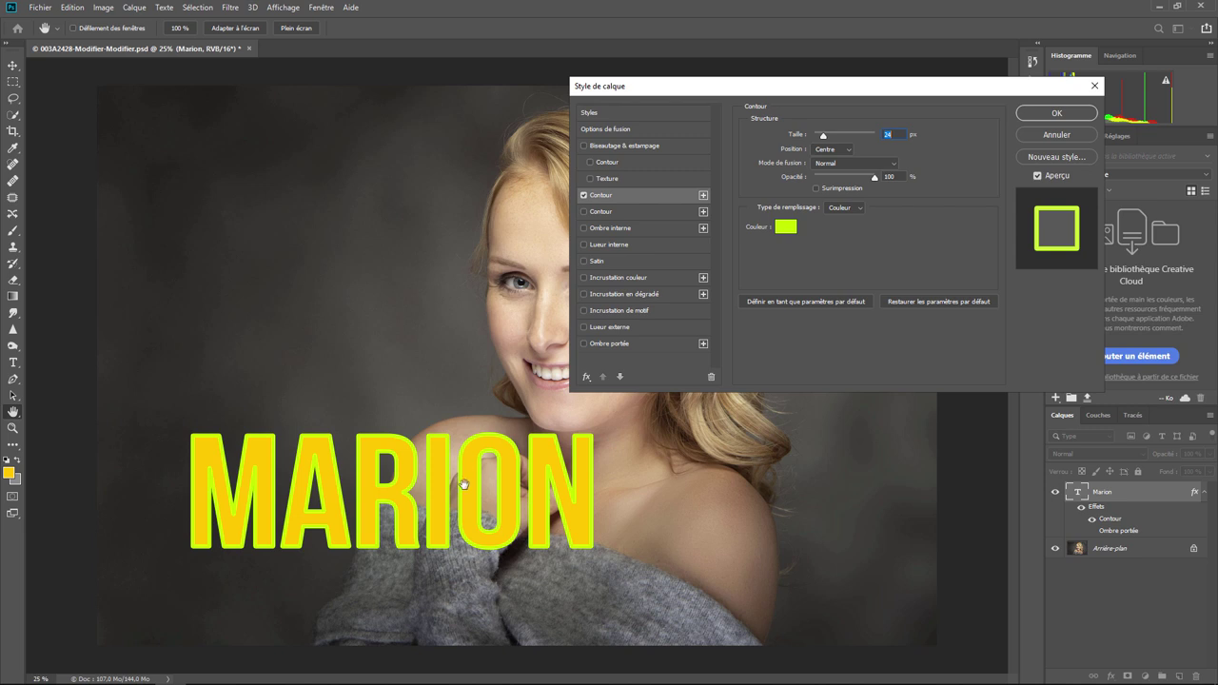
Try Produit blending on the stroke, revert to Normal, and lower its opacity to 75%.
click(833, 164)
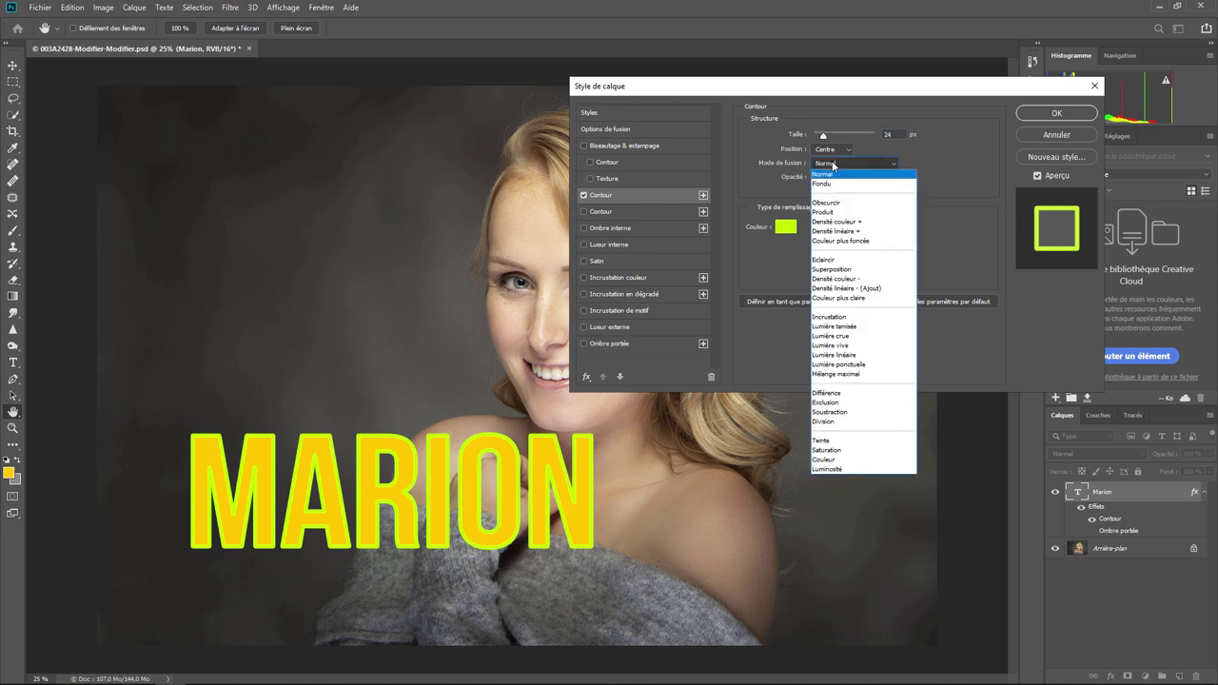
click(831, 212)
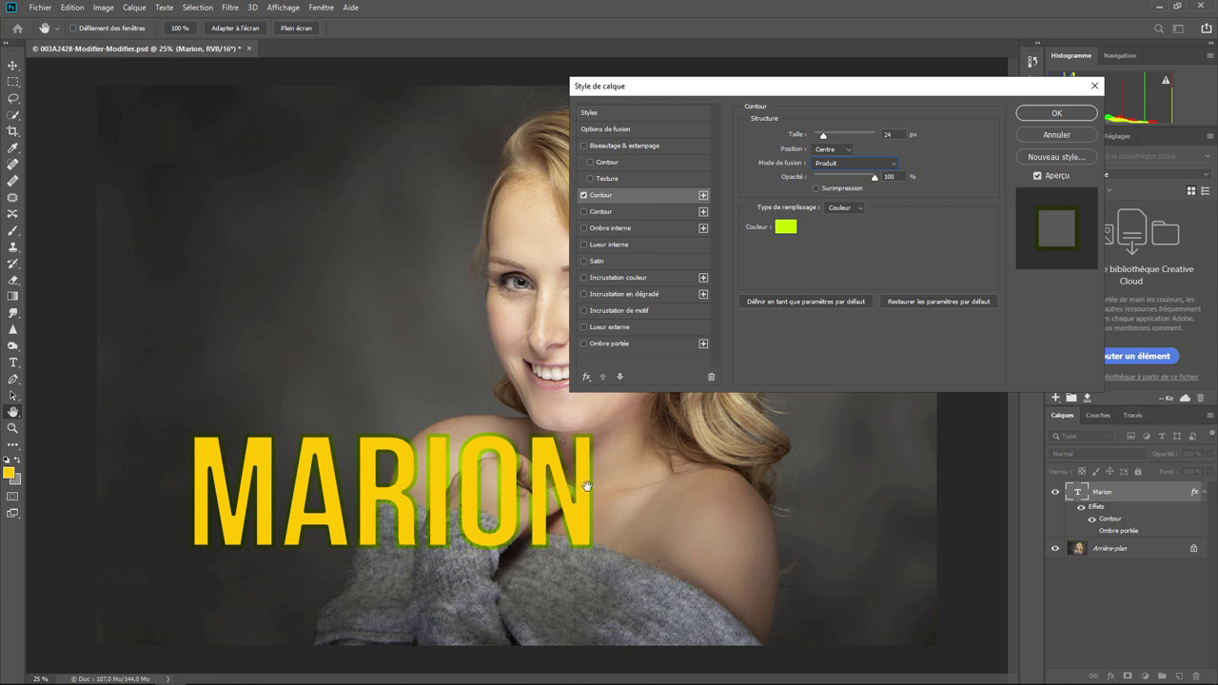
click(848, 166)
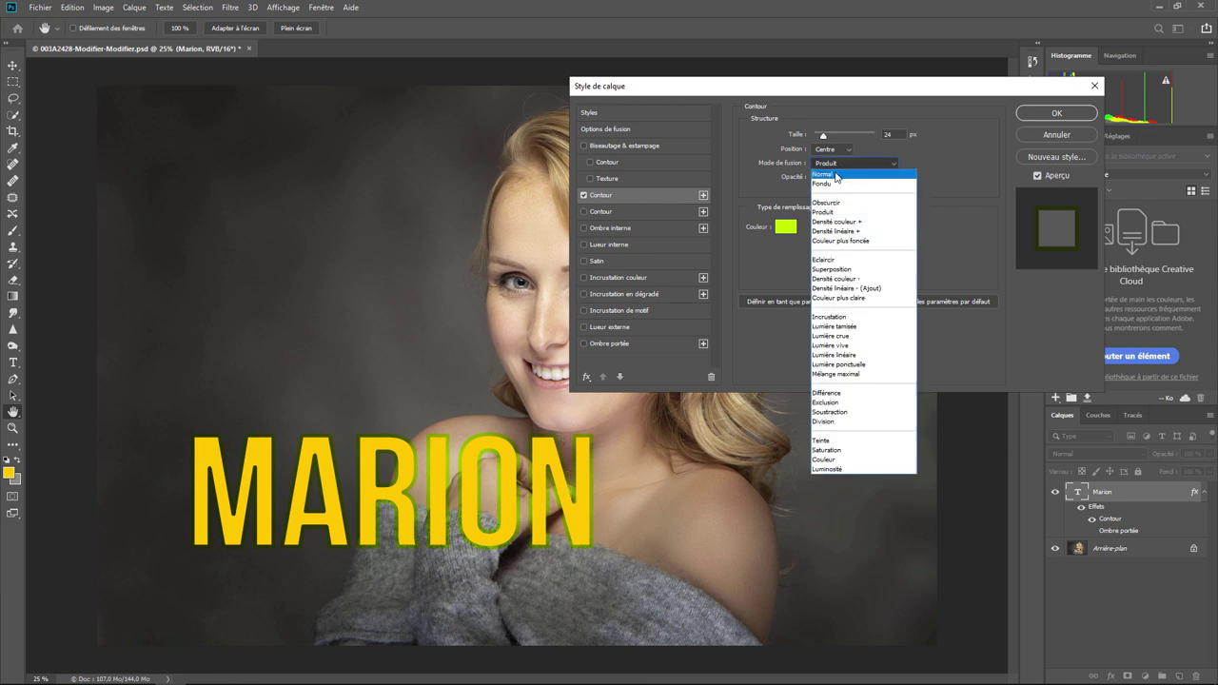
click(837, 175)
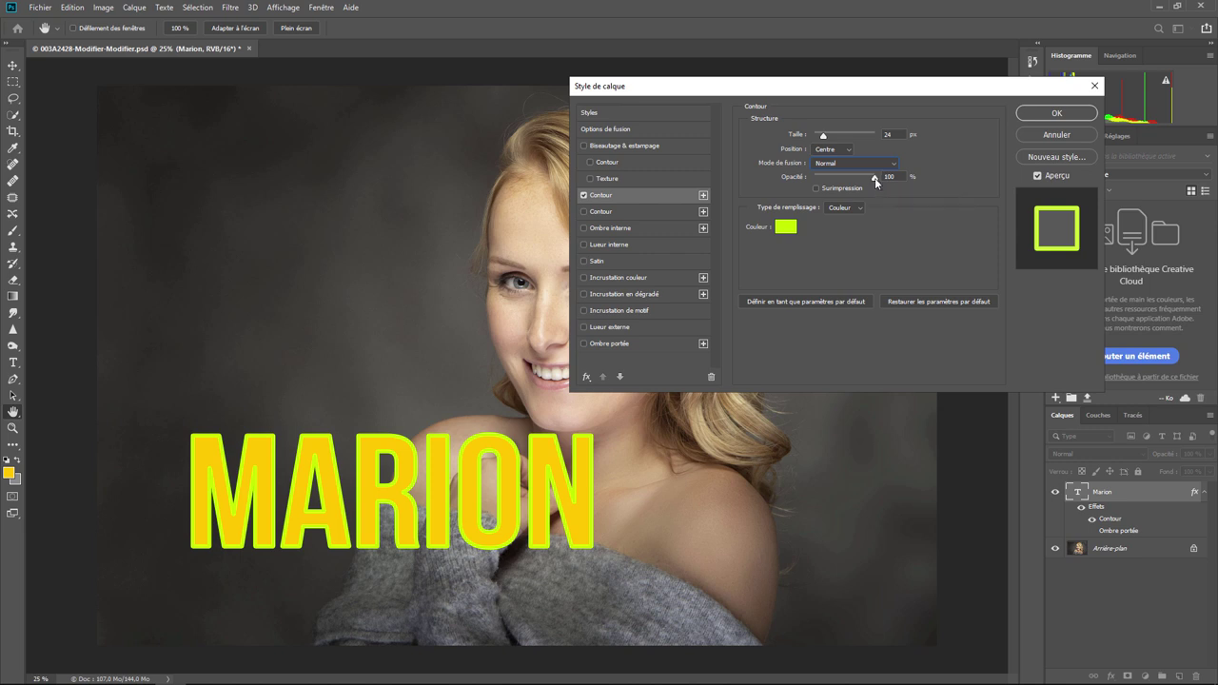
mouse_move(875, 178)
mouse_down()
mouse_move(756, 190)
mouse_move(860, 181)
mouse_up()
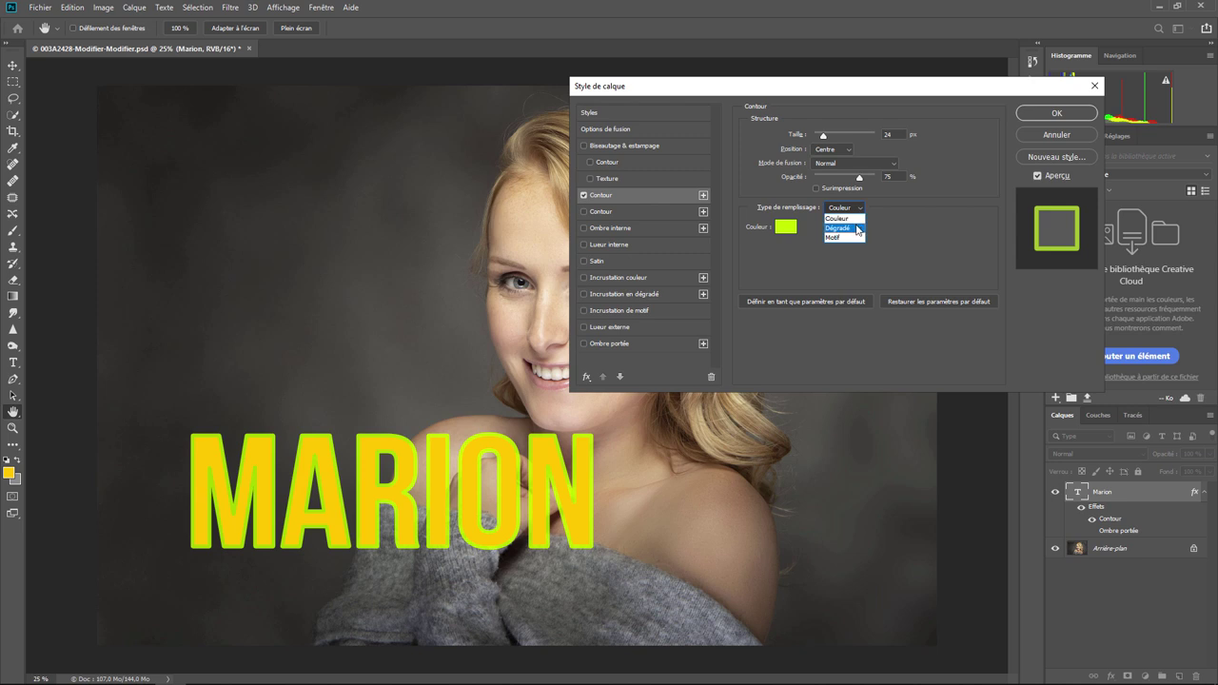
Fill MARION's stroke with a radial black-to-white gradient, repositioned across the text.
click(856, 228)
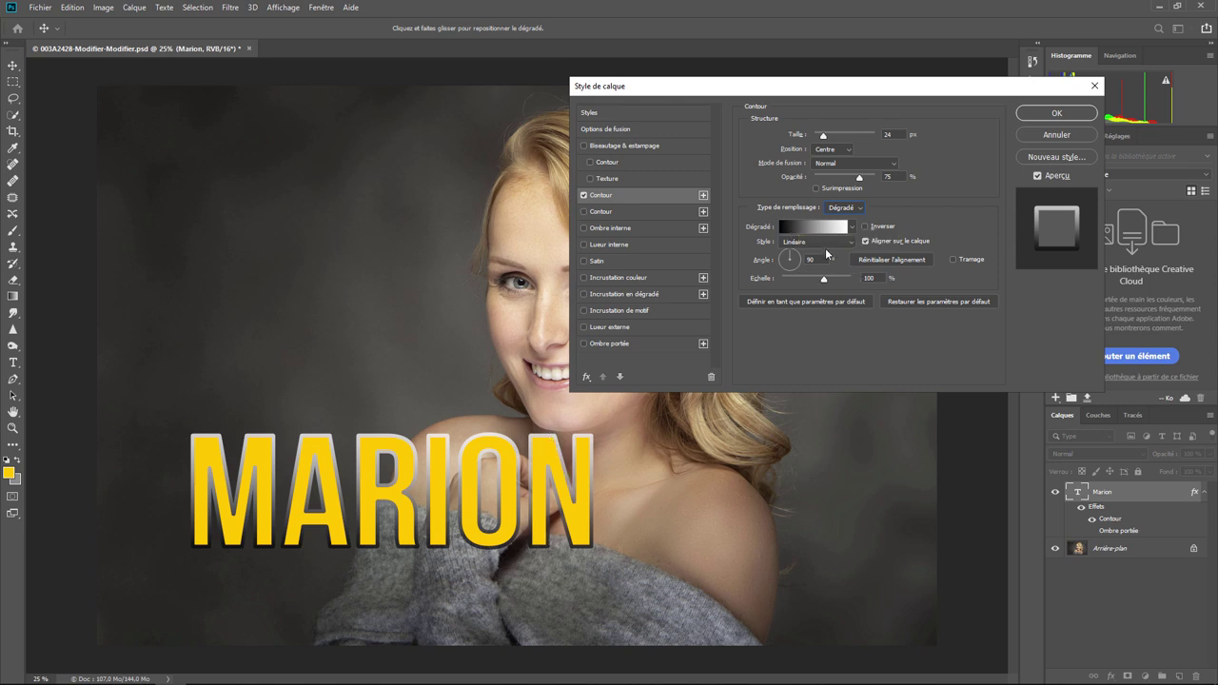
click(853, 244)
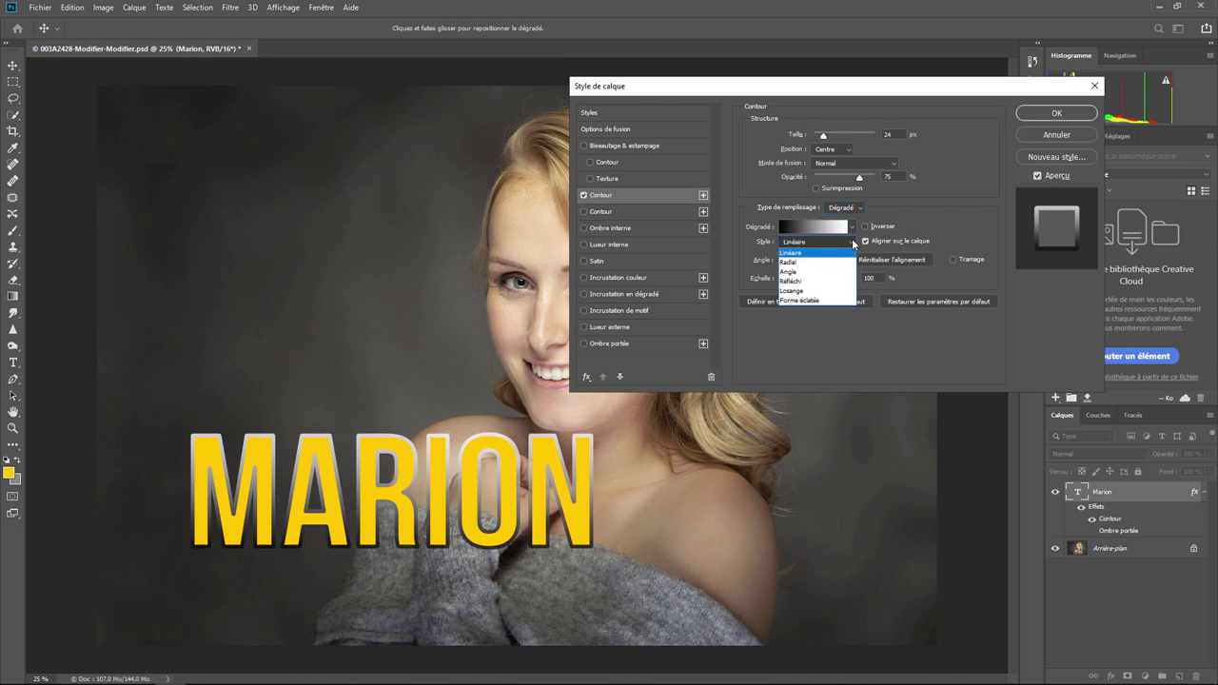
click(827, 262)
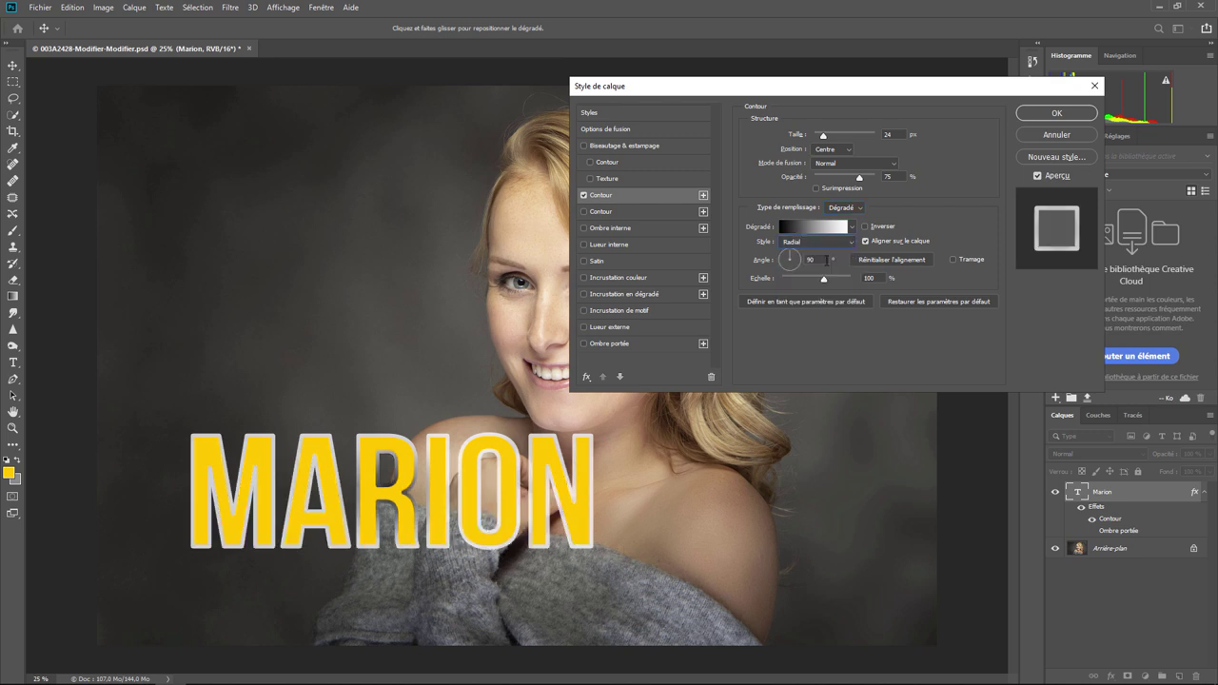
drag(655, 415, 367, 481)
Try several gradient presets on the stroke and settle on the orange-yellow one.
click(852, 228)
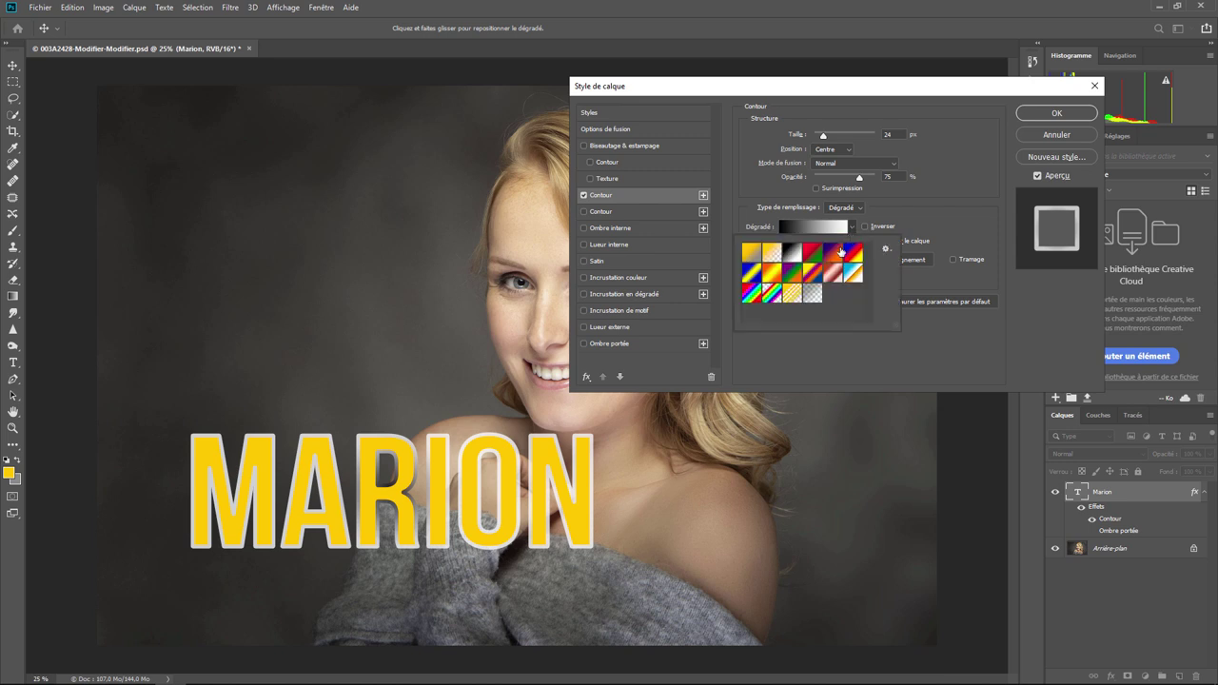
click(752, 274)
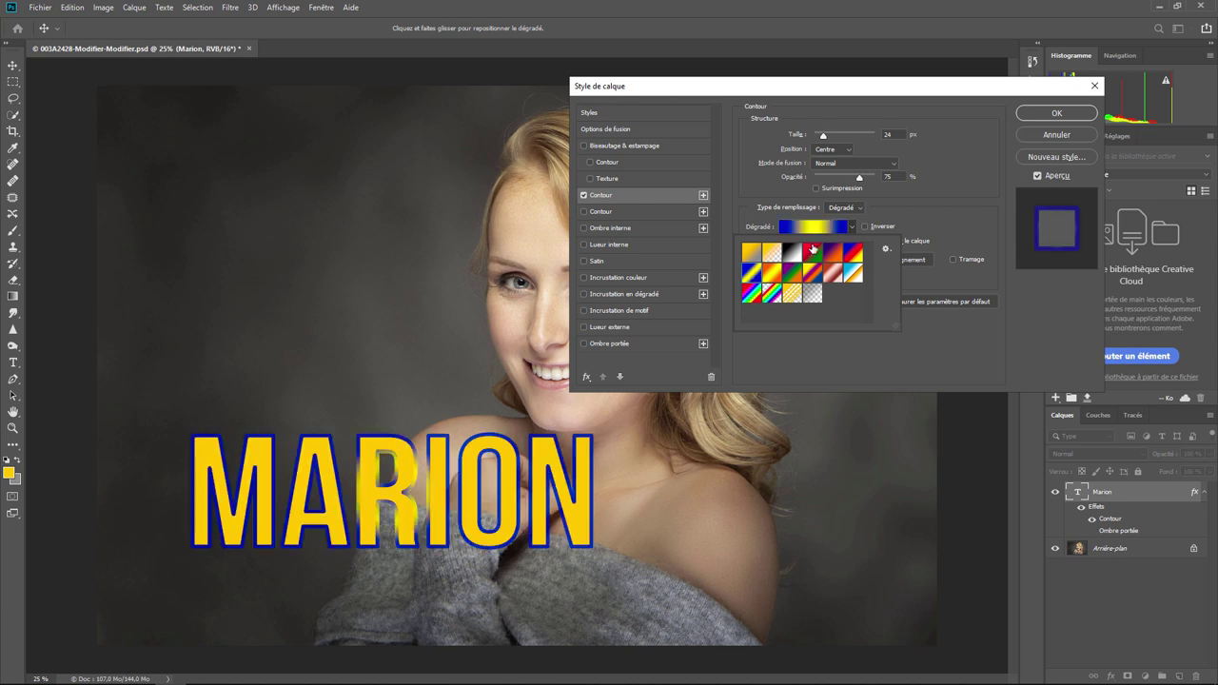
click(811, 257)
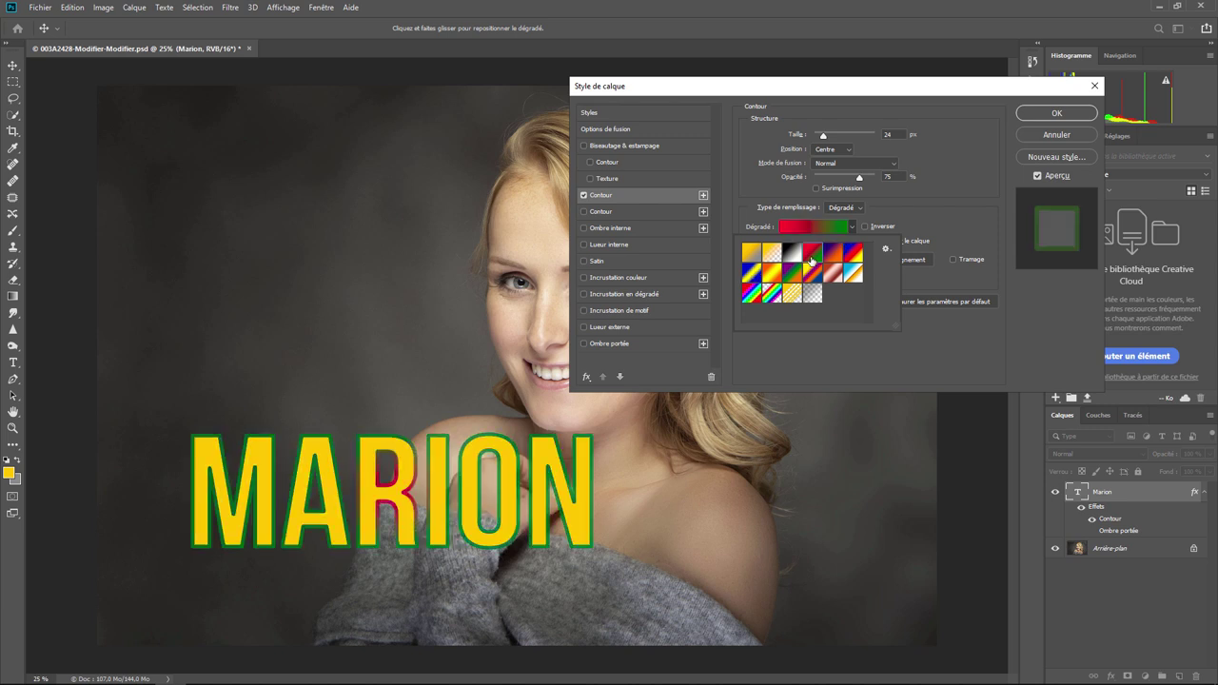
click(751, 255)
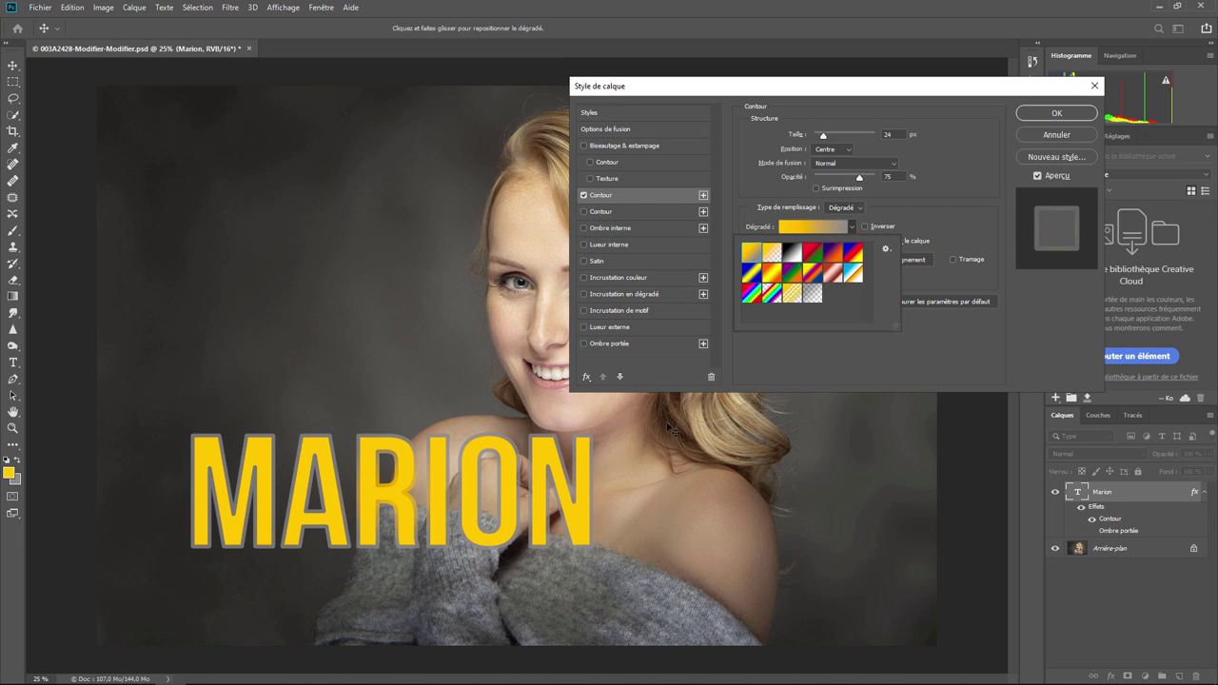
click(779, 274)
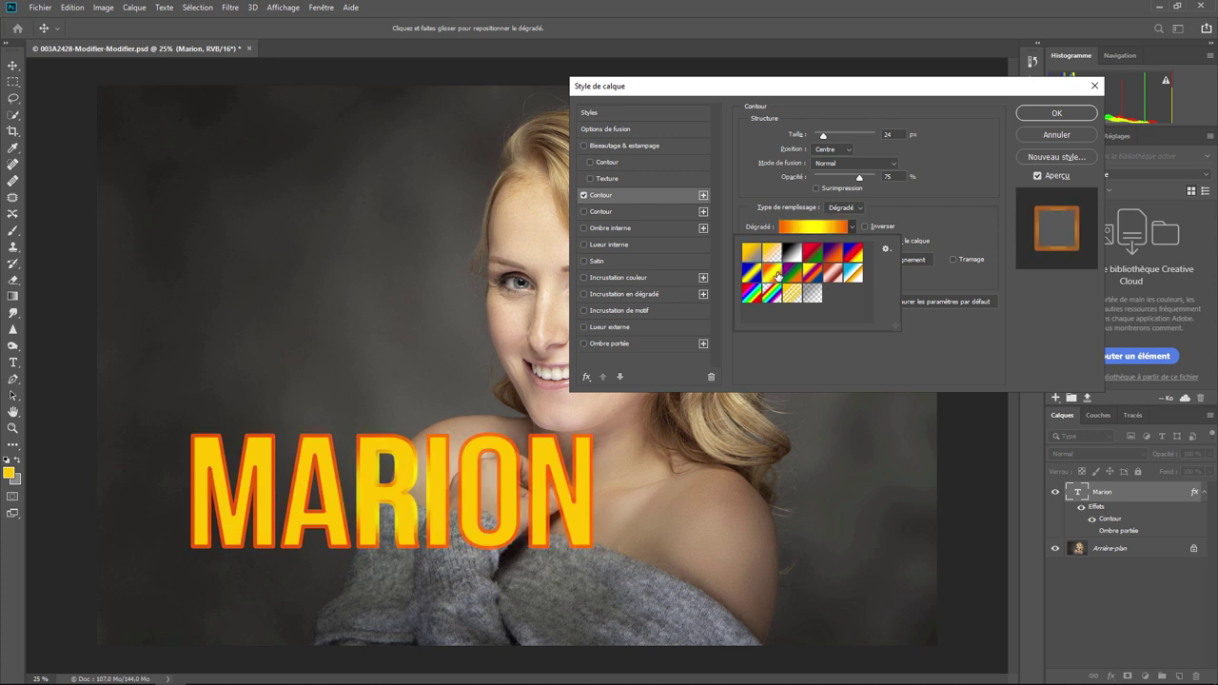
click(932, 223)
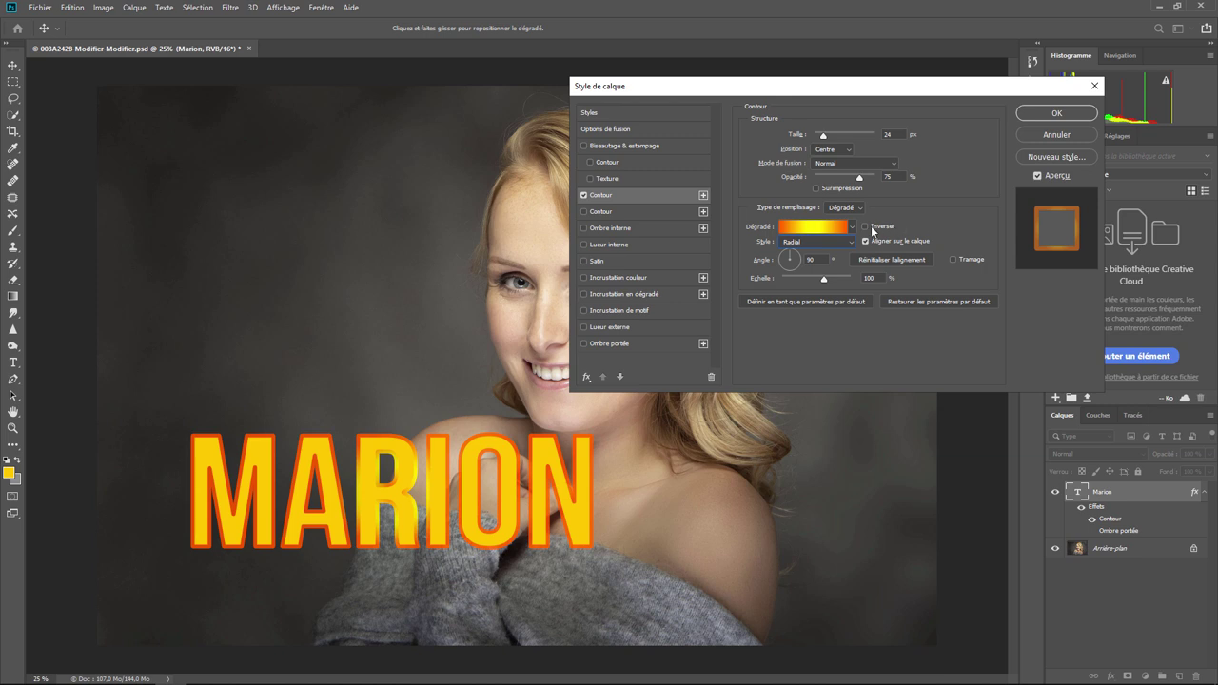
Make the stroke gradient linear at a 45° angle and 87% scale.
click(823, 242)
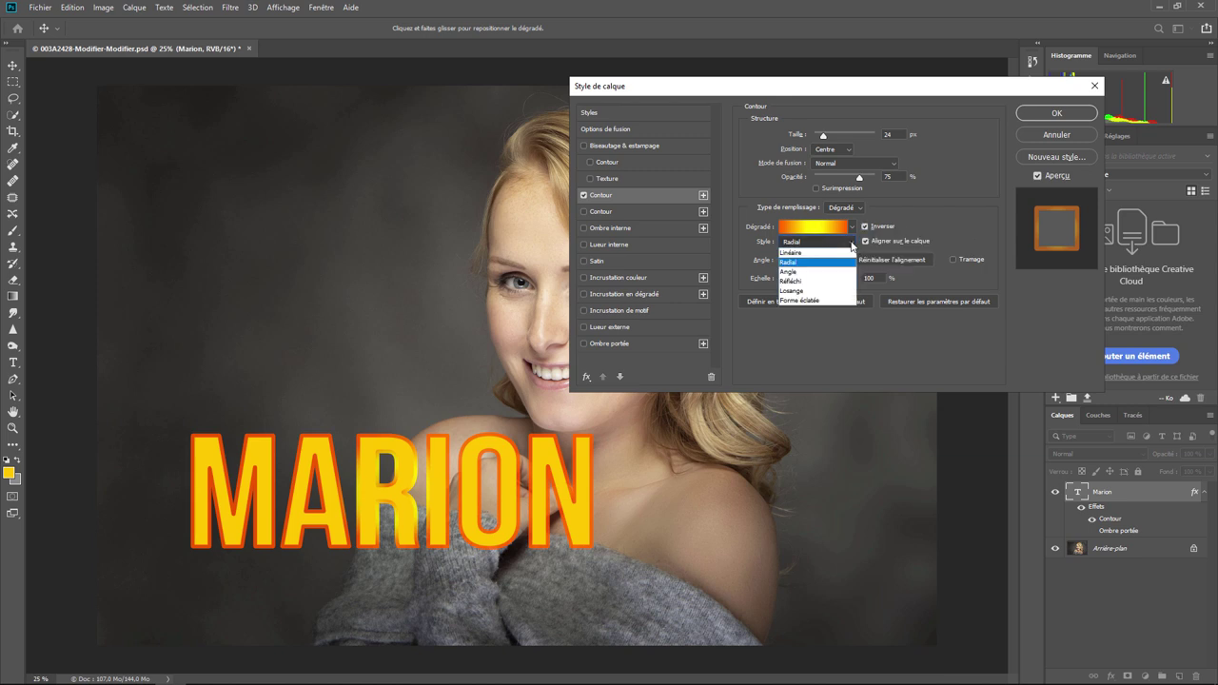
click(828, 254)
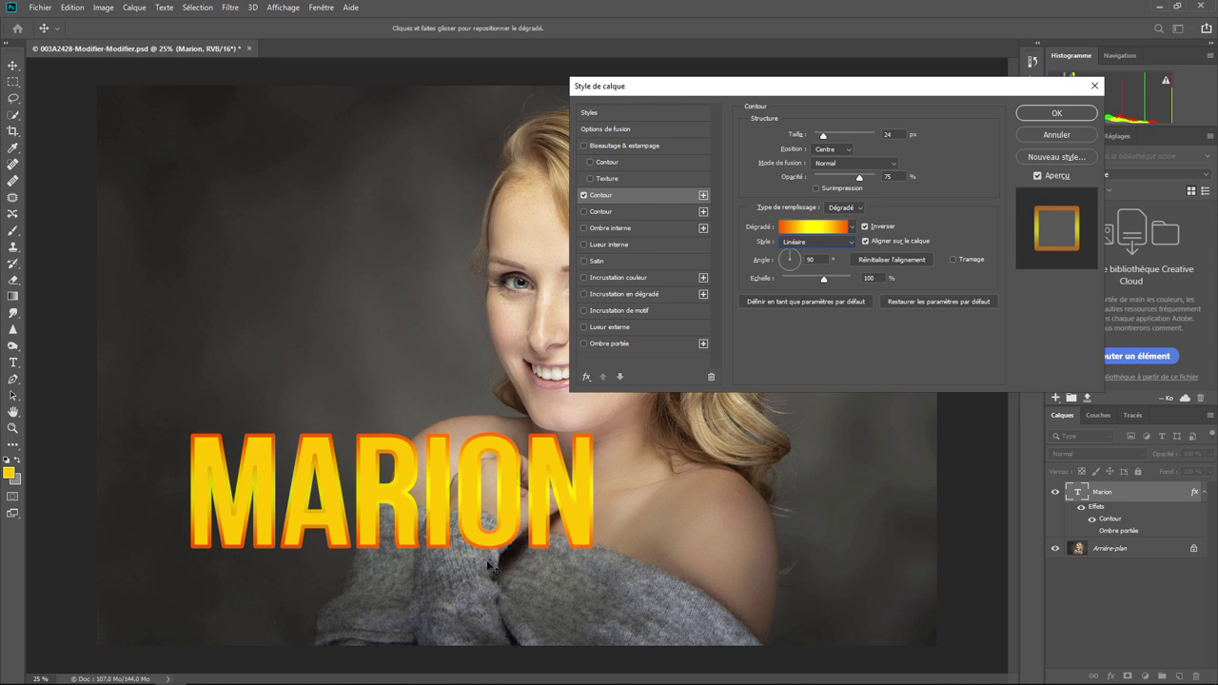
drag(789, 250, 797, 254)
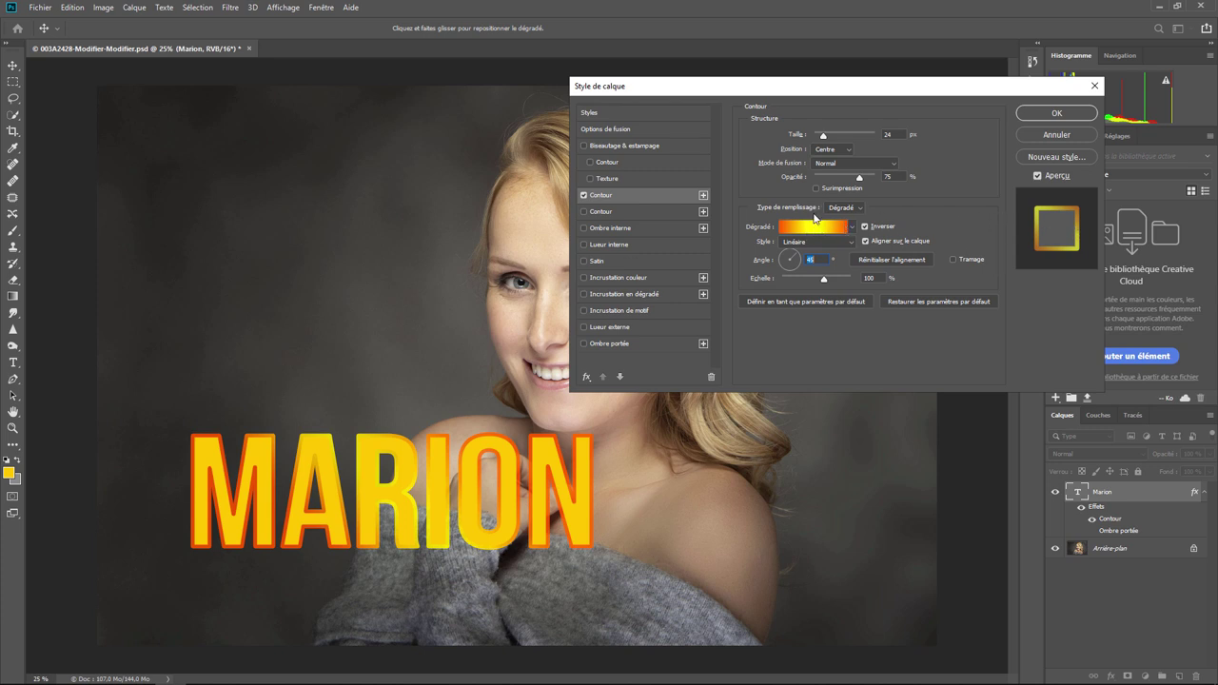
mouse_move(822, 276)
mouse_down()
mouse_move(844, 277)
mouse_move(756, 277)
mouse_move(822, 277)
mouse_up()
mouse_move(821, 280)
mouse_down()
mouse_move(894, 278)
mouse_move(816, 278)
mouse_up()
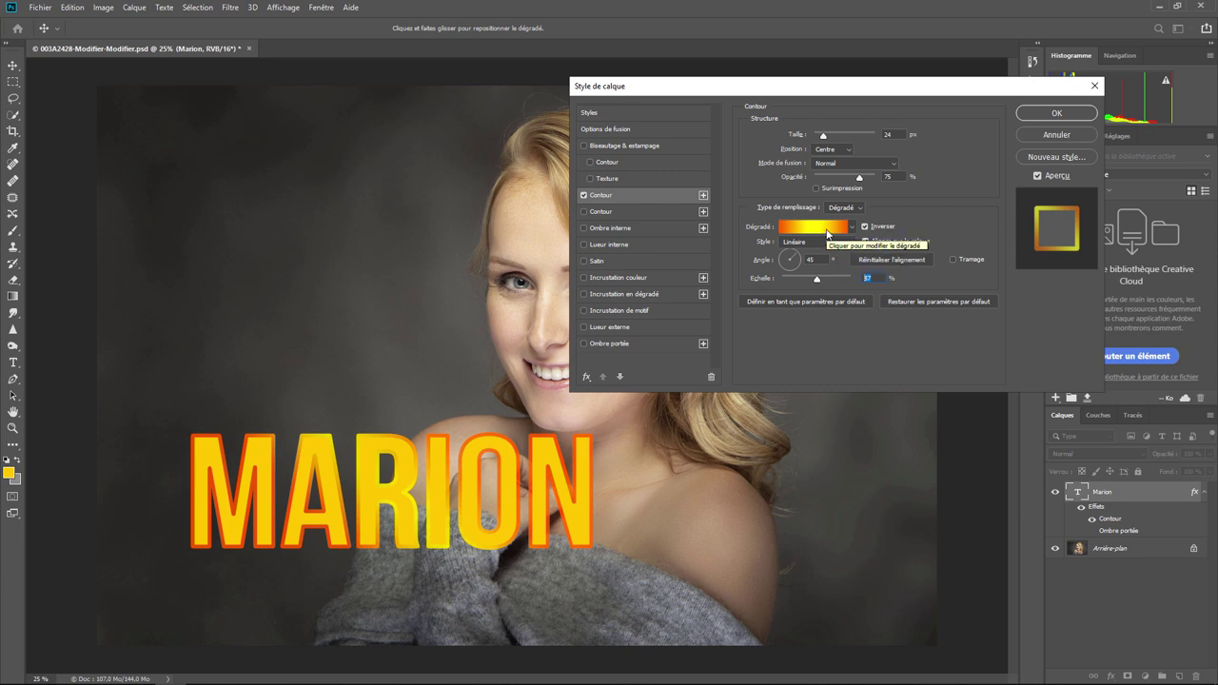
click(833, 229)
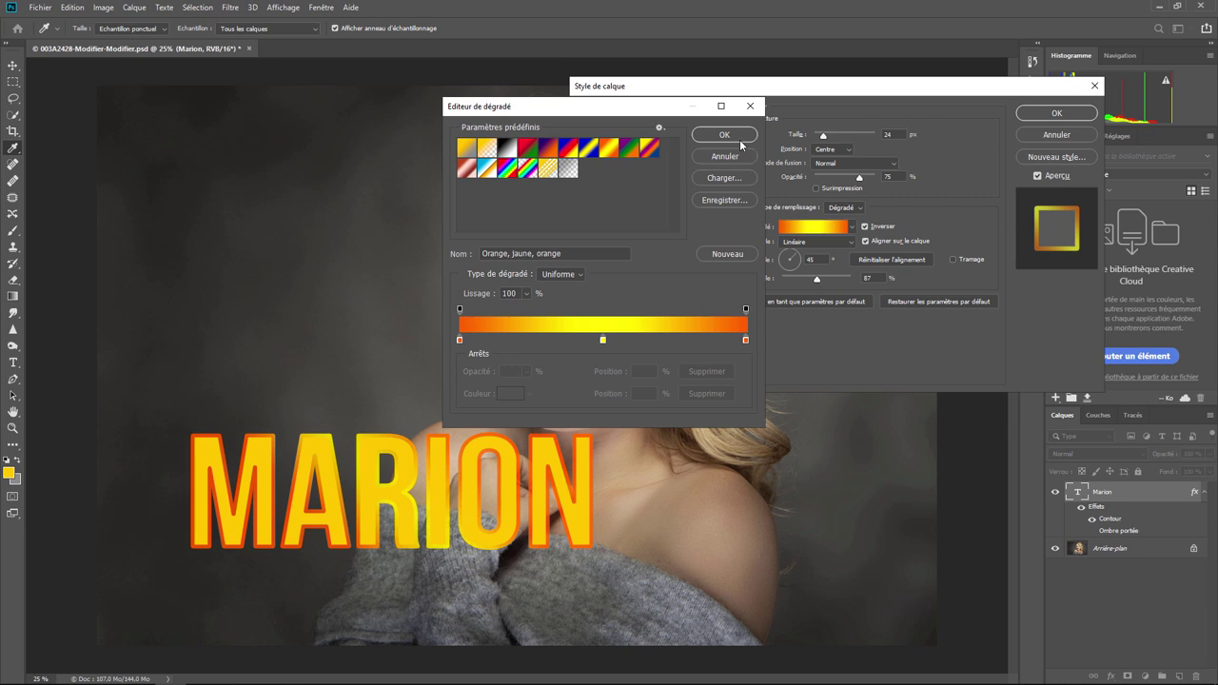
click(735, 158)
click(854, 227)
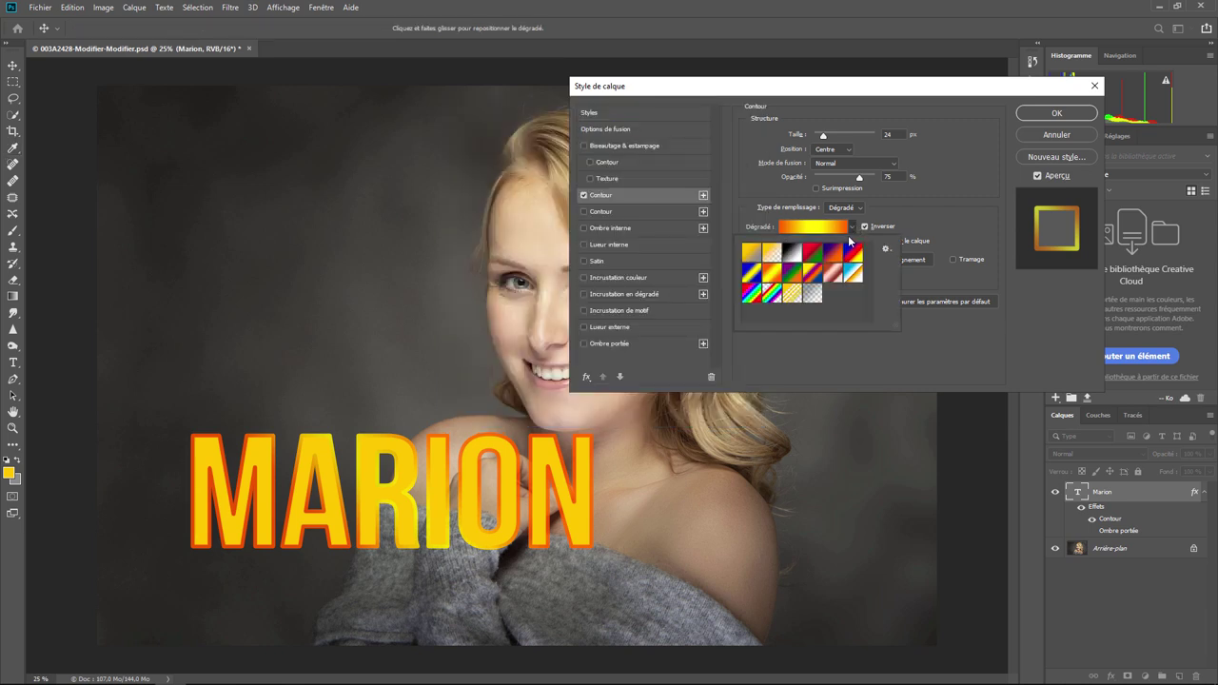
click(814, 227)
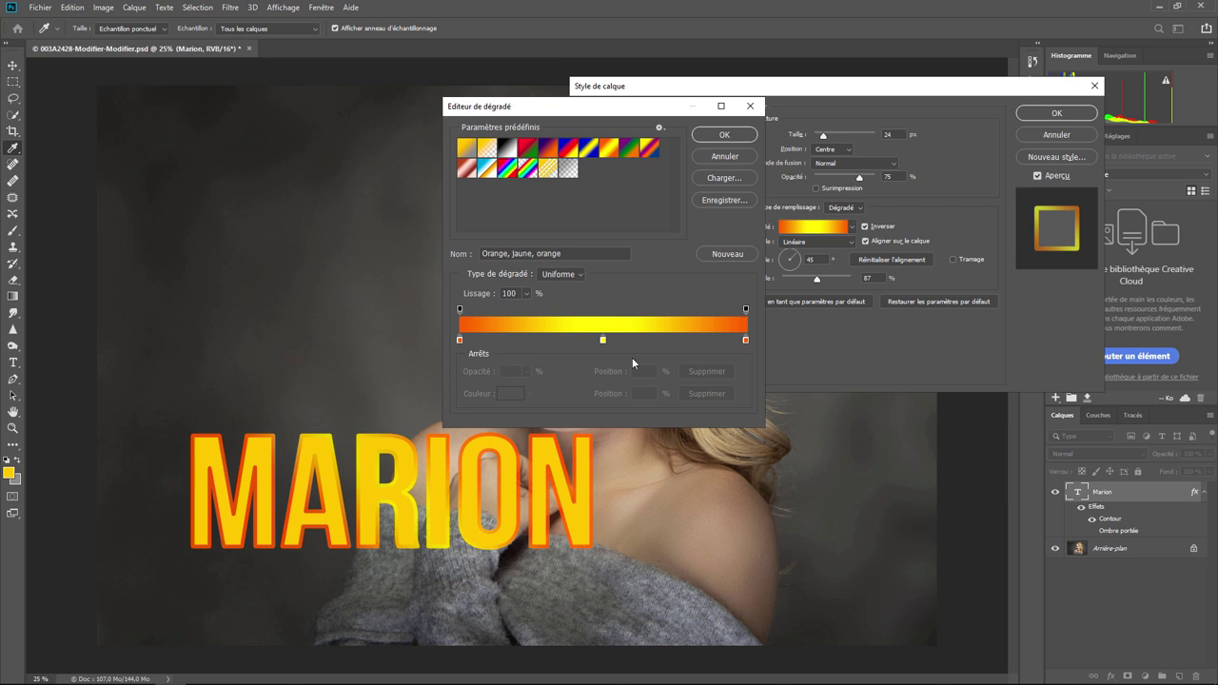
click(459, 340)
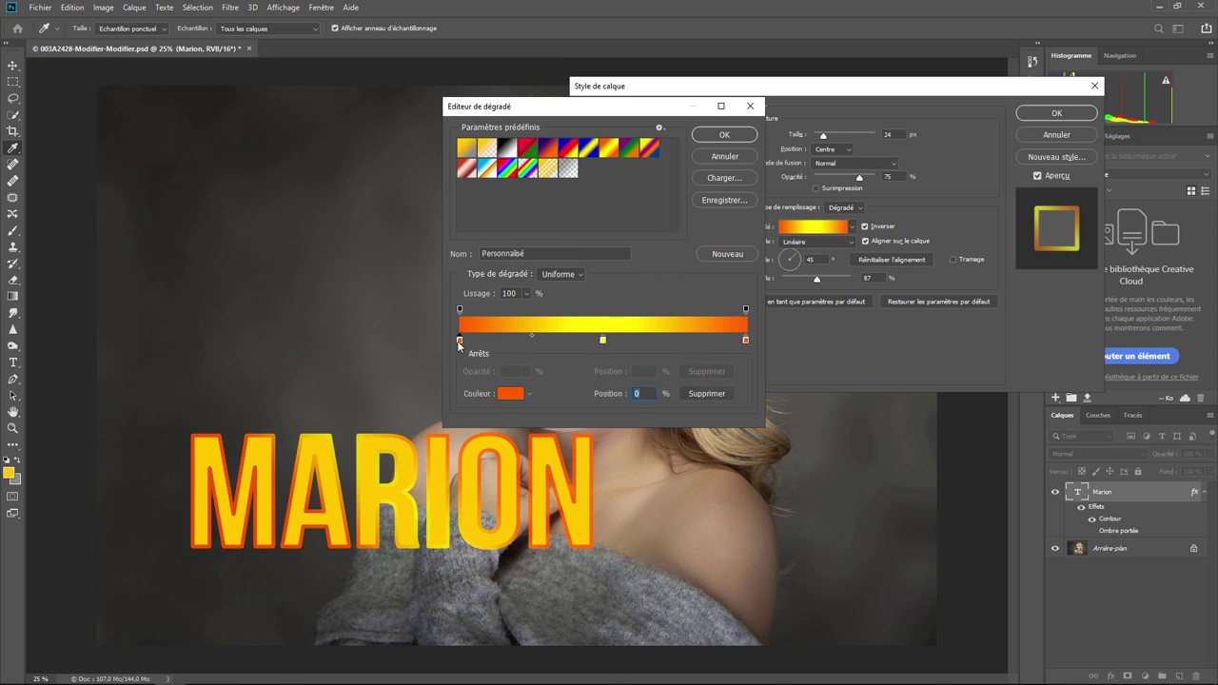
click(511, 394)
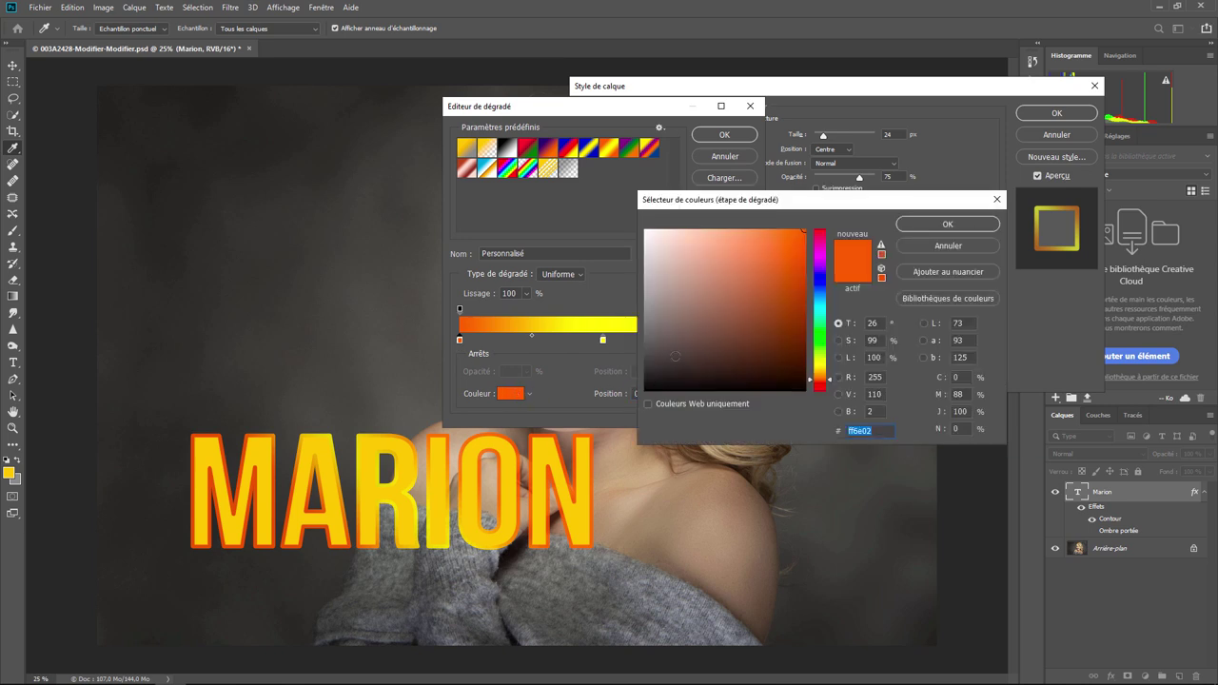
click(824, 281)
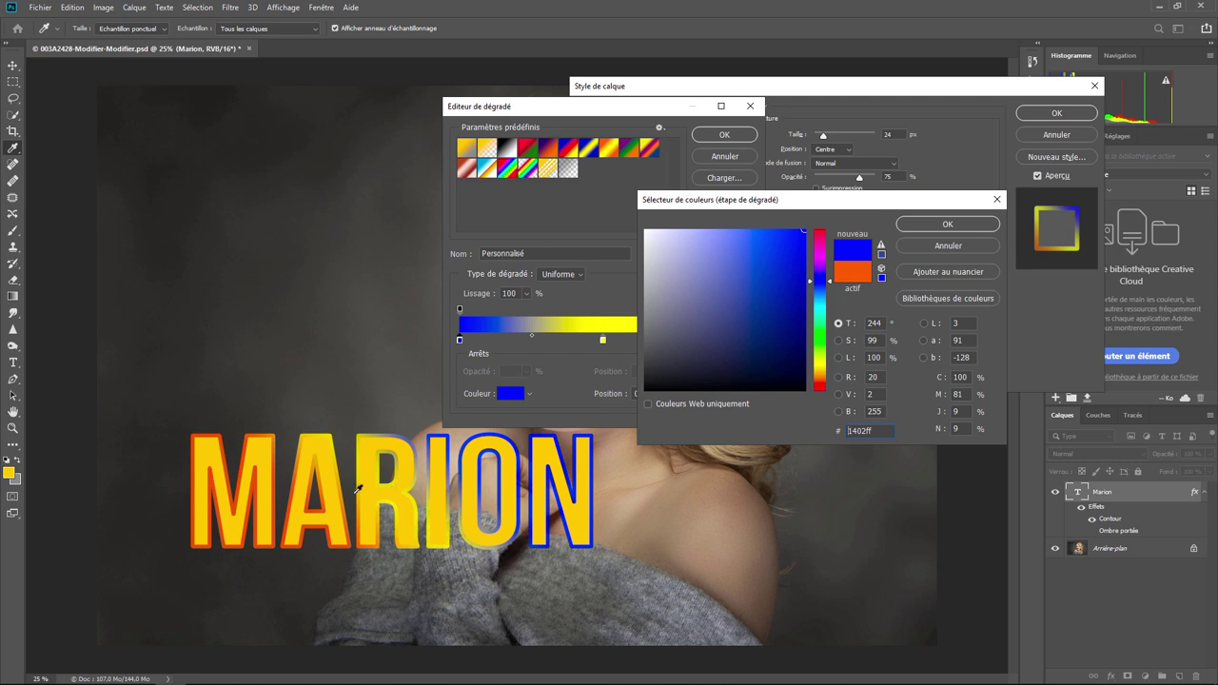
click(948, 246)
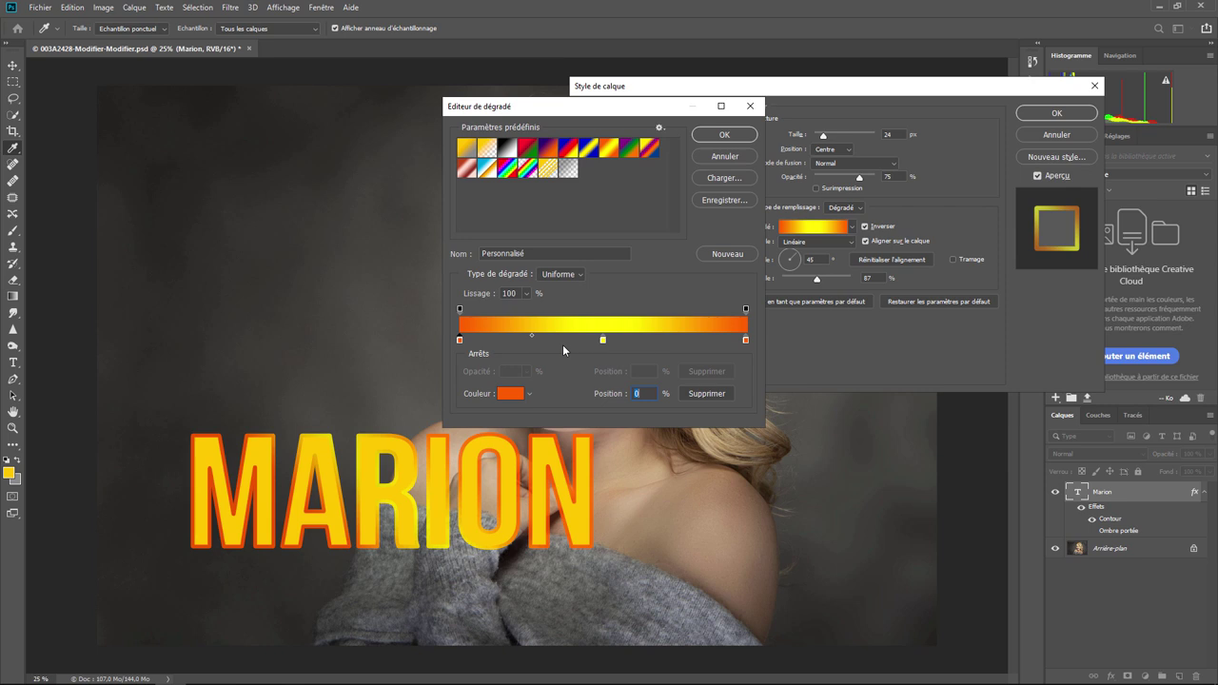
click(721, 156)
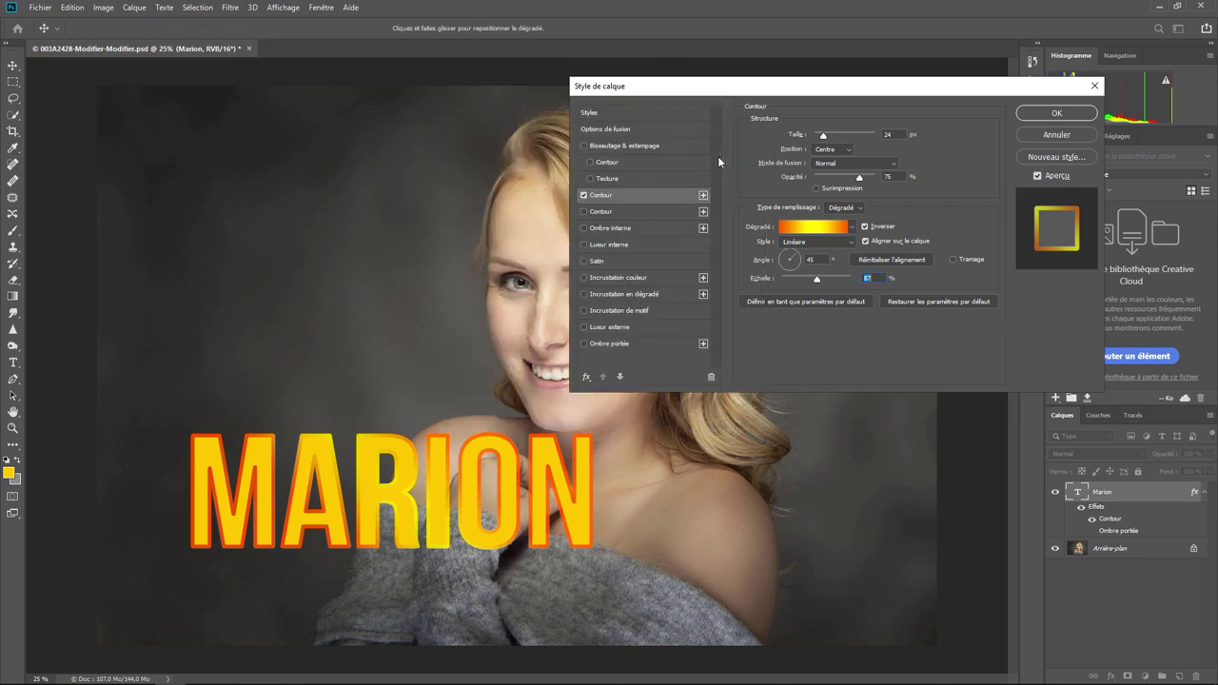
Re-enable MARION's lime-green drop shadow, check its contour choices, then return to the Stroke settings.
click(586, 344)
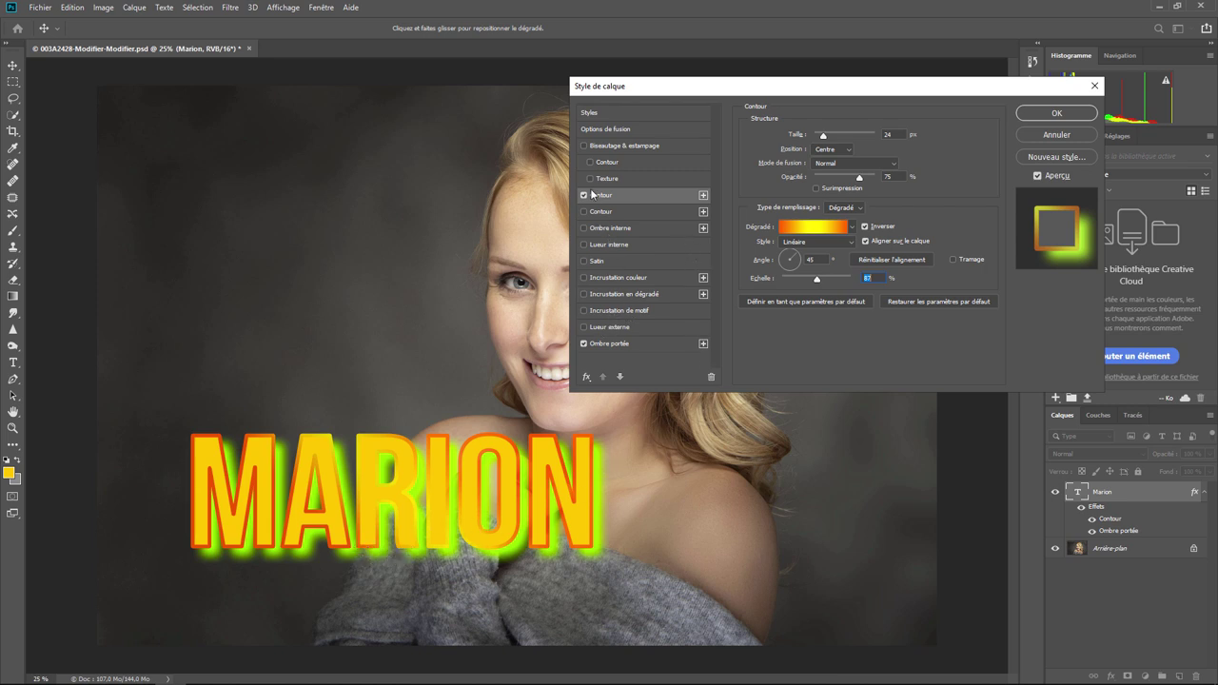
click(610, 345)
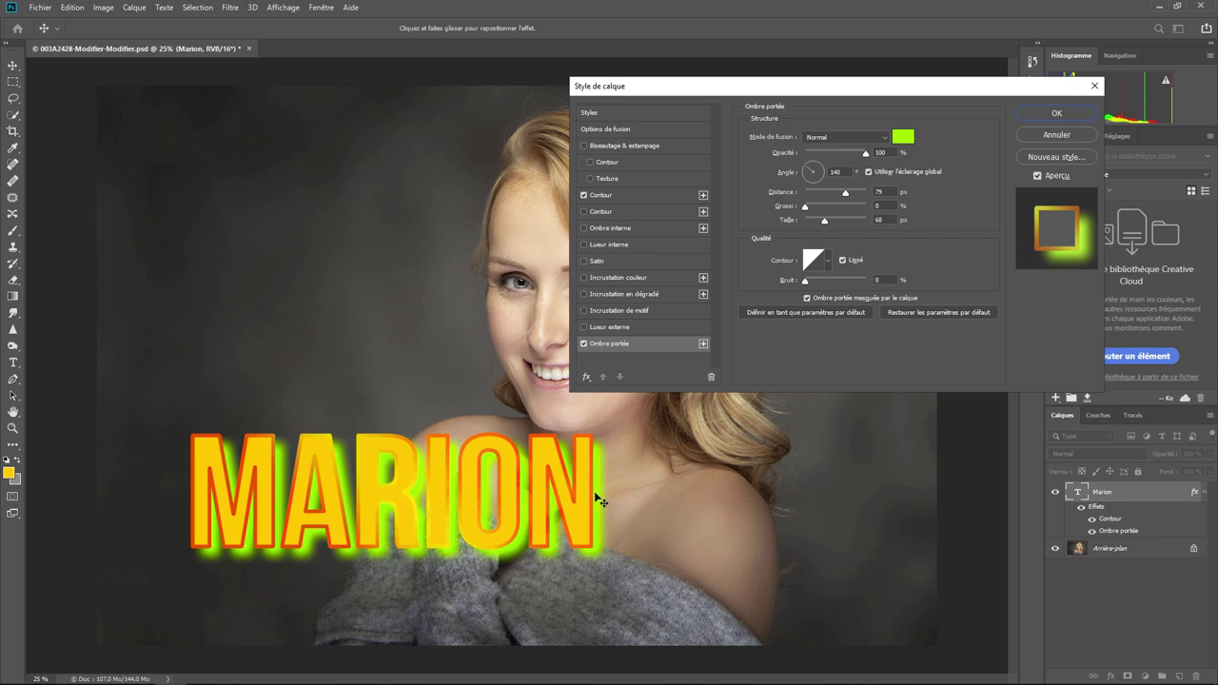
click(829, 263)
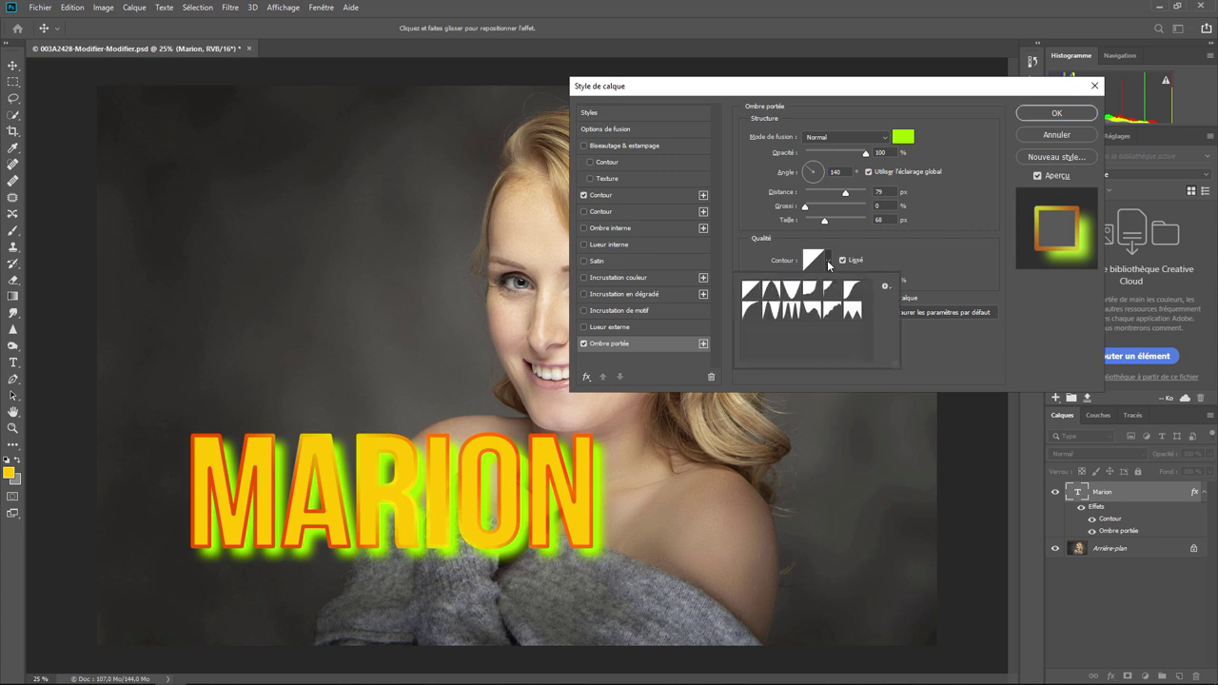
click(828, 264)
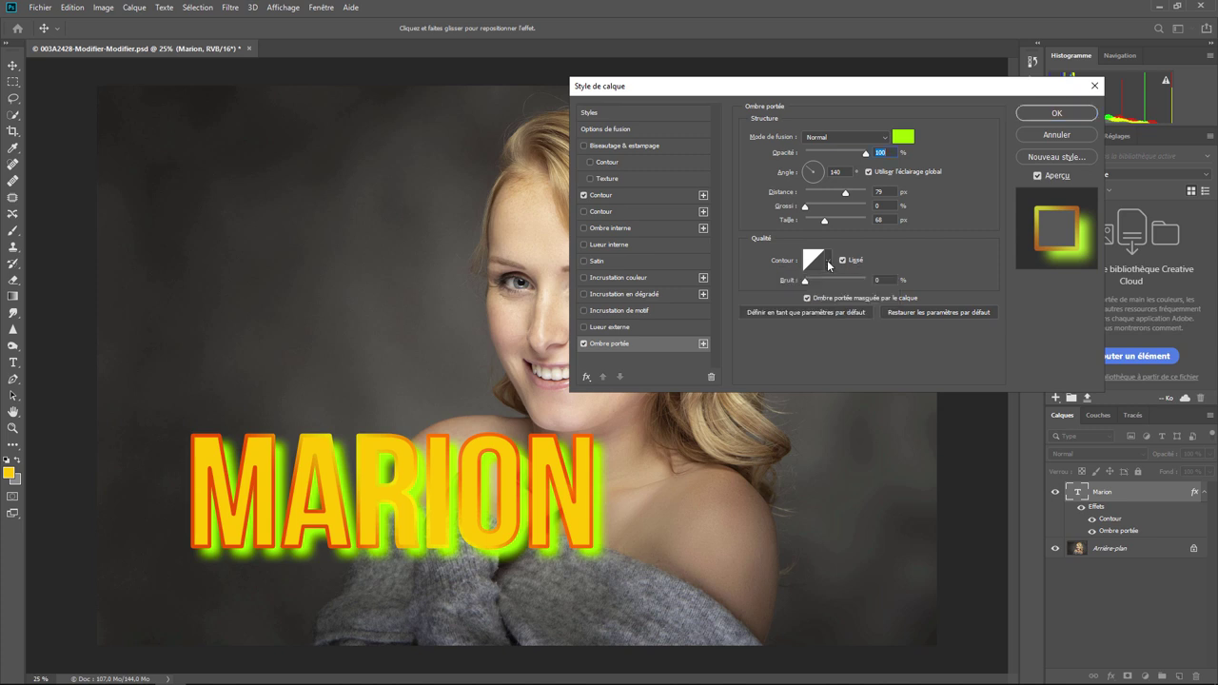
click(629, 192)
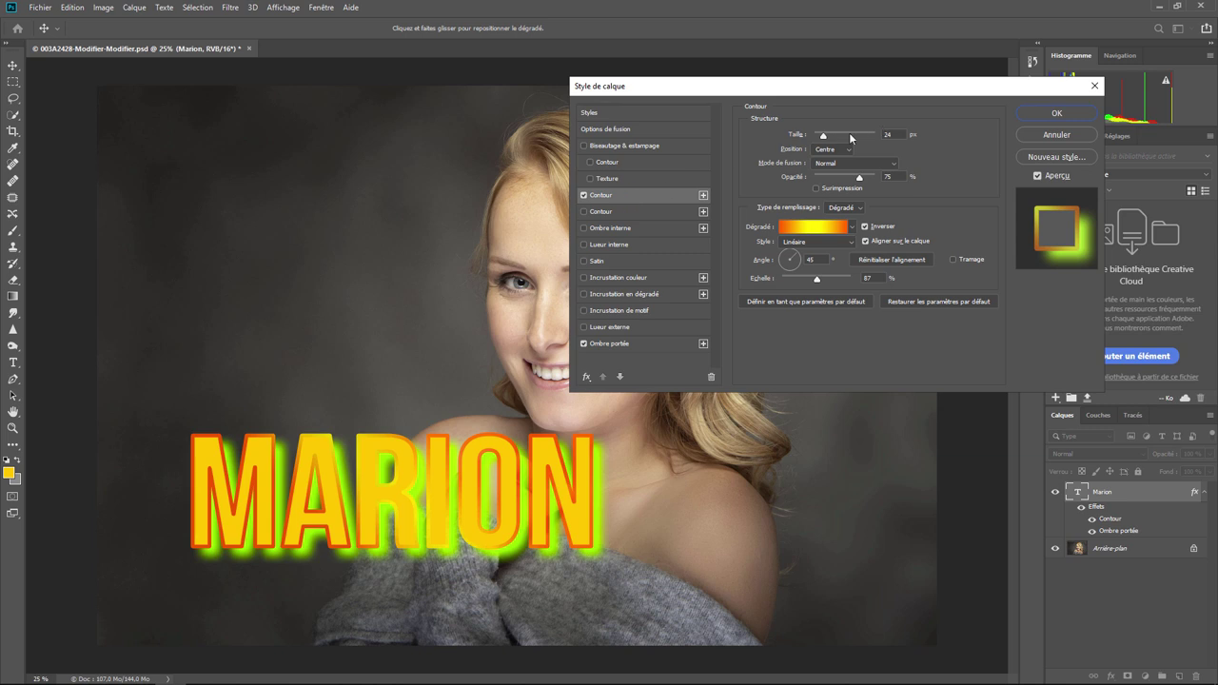
Widen MARION's stroke to 68 px and fill it with the grey textured pattern.
mouse_move(824, 138)
mouse_down()
mouse_move(810, 134)
mouse_move(834, 138)
mouse_up()
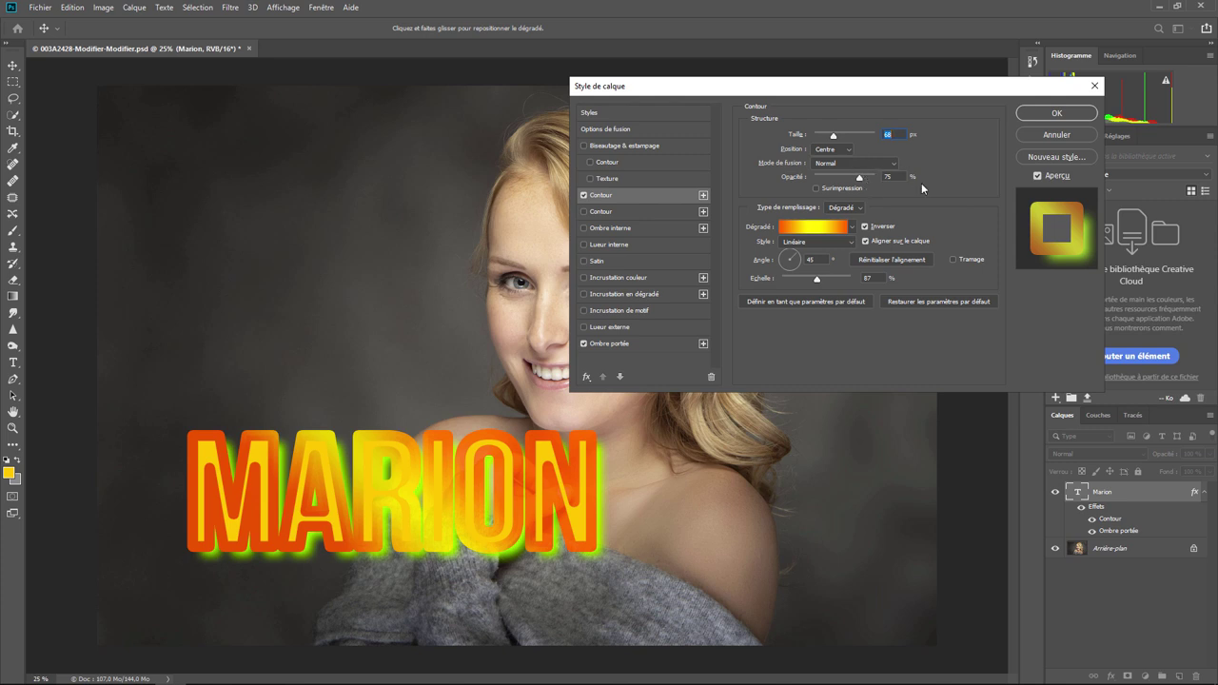
click(855, 210)
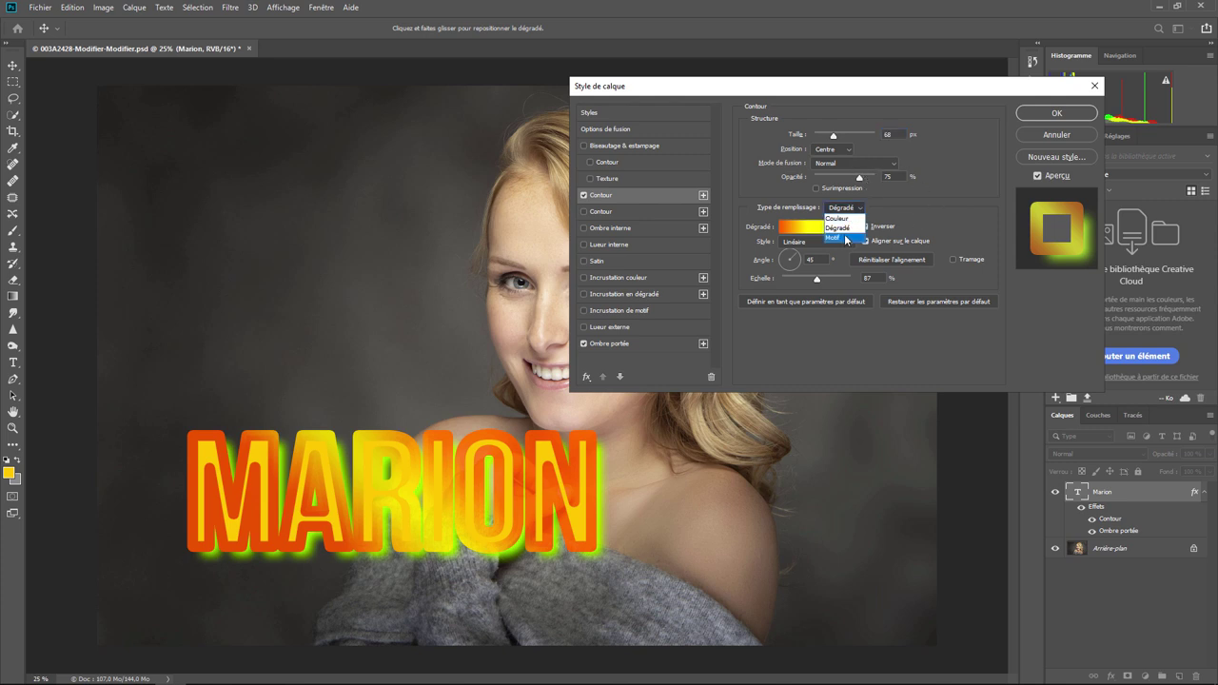
click(845, 239)
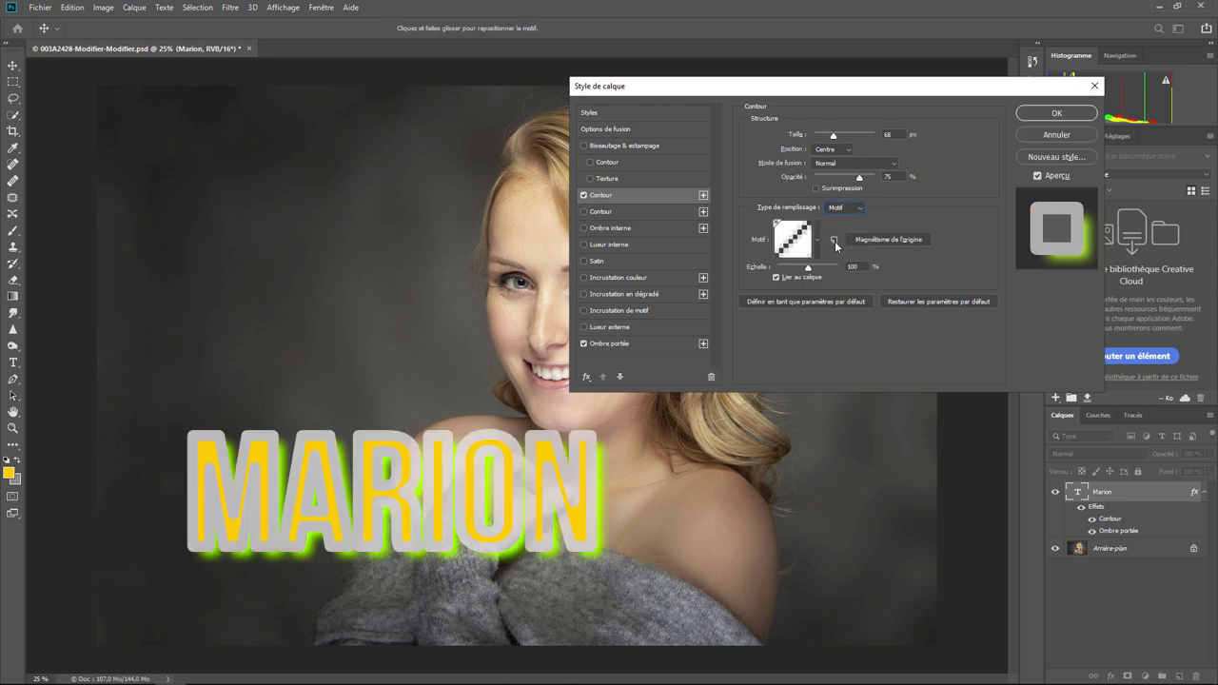
click(819, 242)
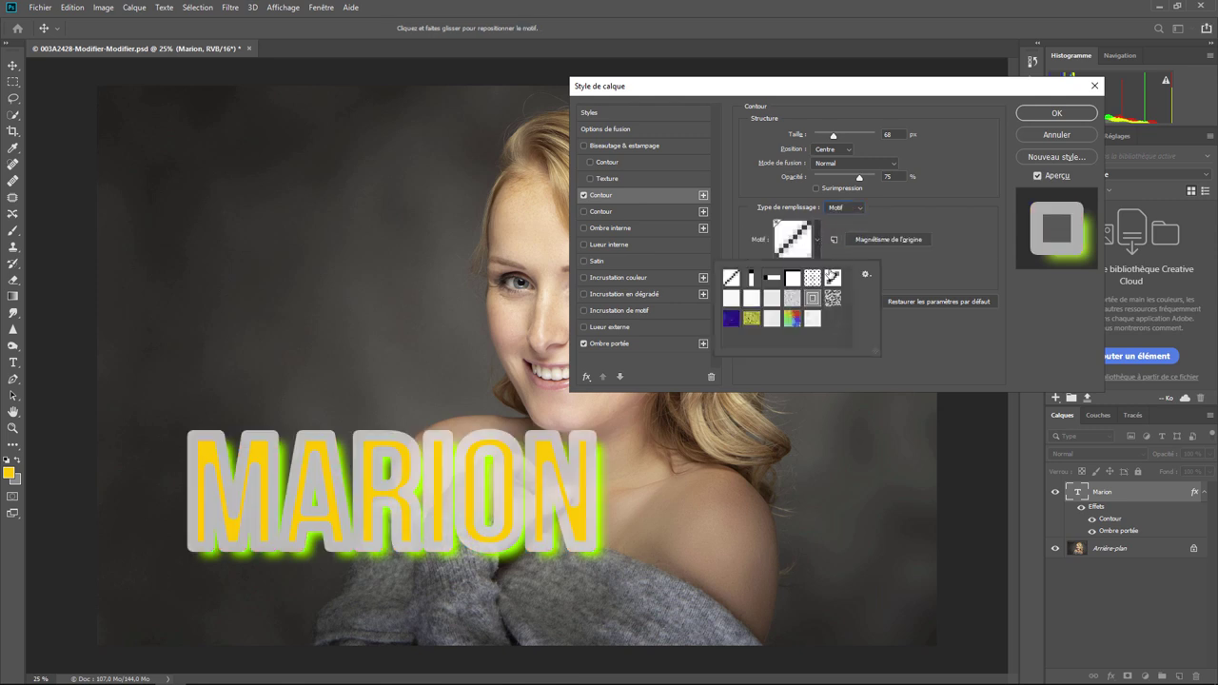
click(793, 300)
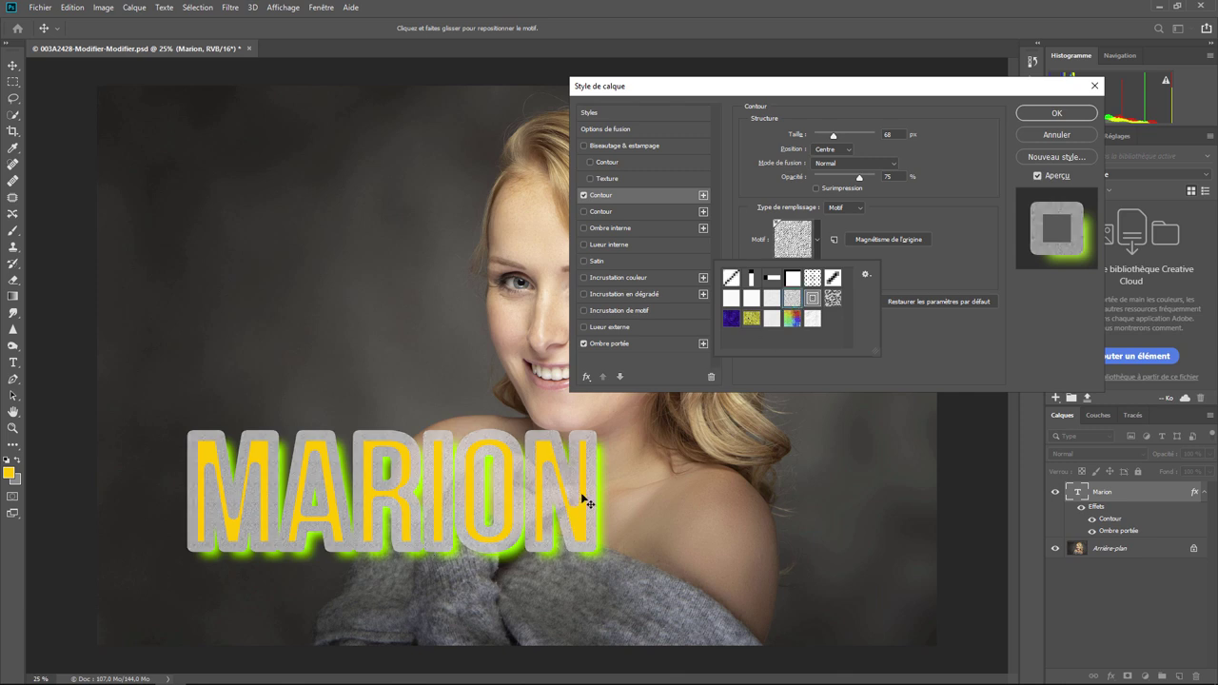
click(839, 224)
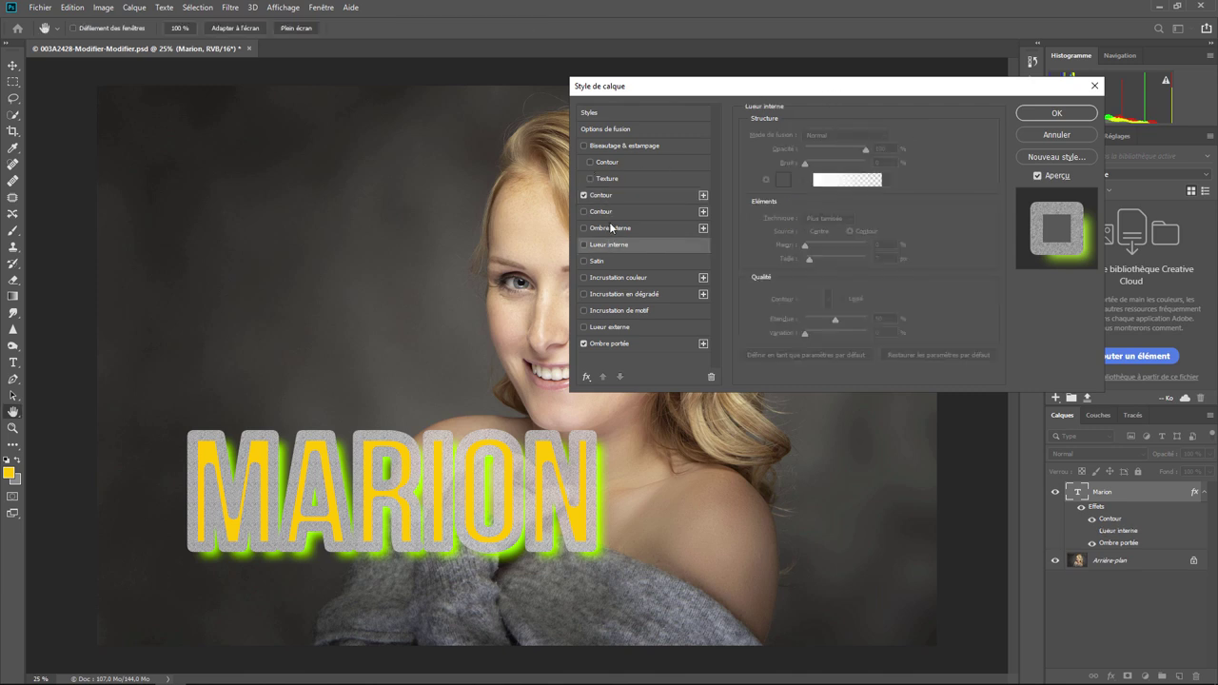
Switch off the stroke and green drop shadow, briefly previewing bevel, inner shadow and inner glow.
click(584, 195)
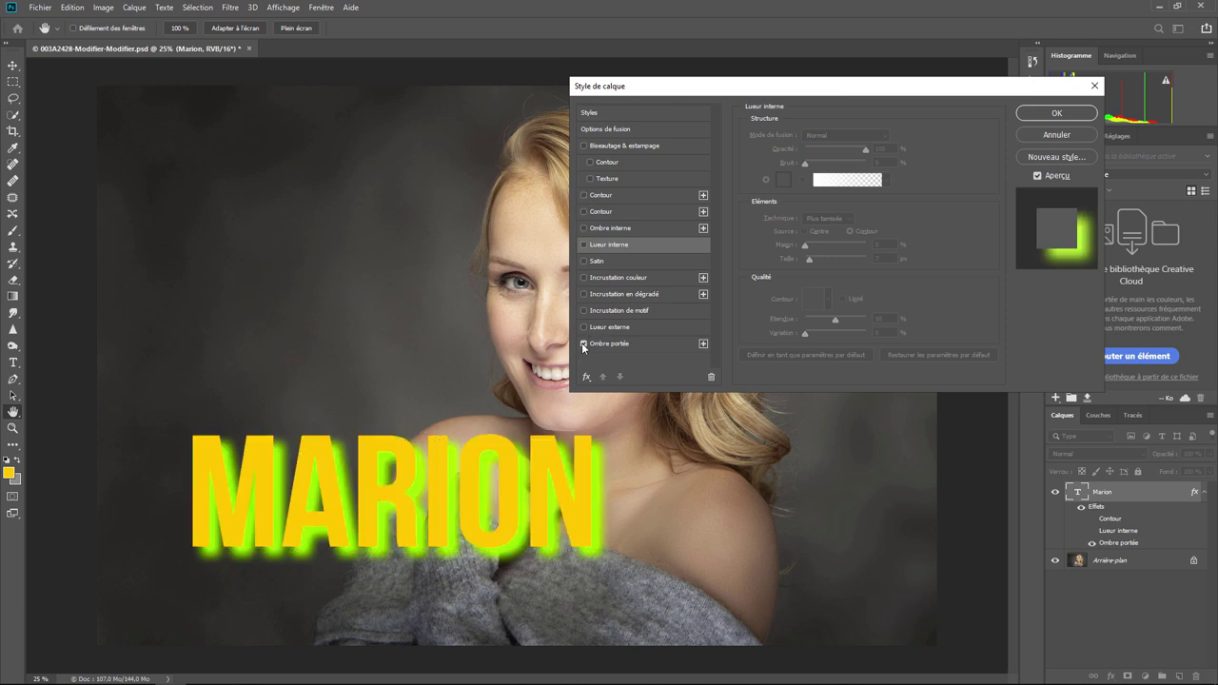
click(584, 344)
click(584, 146)
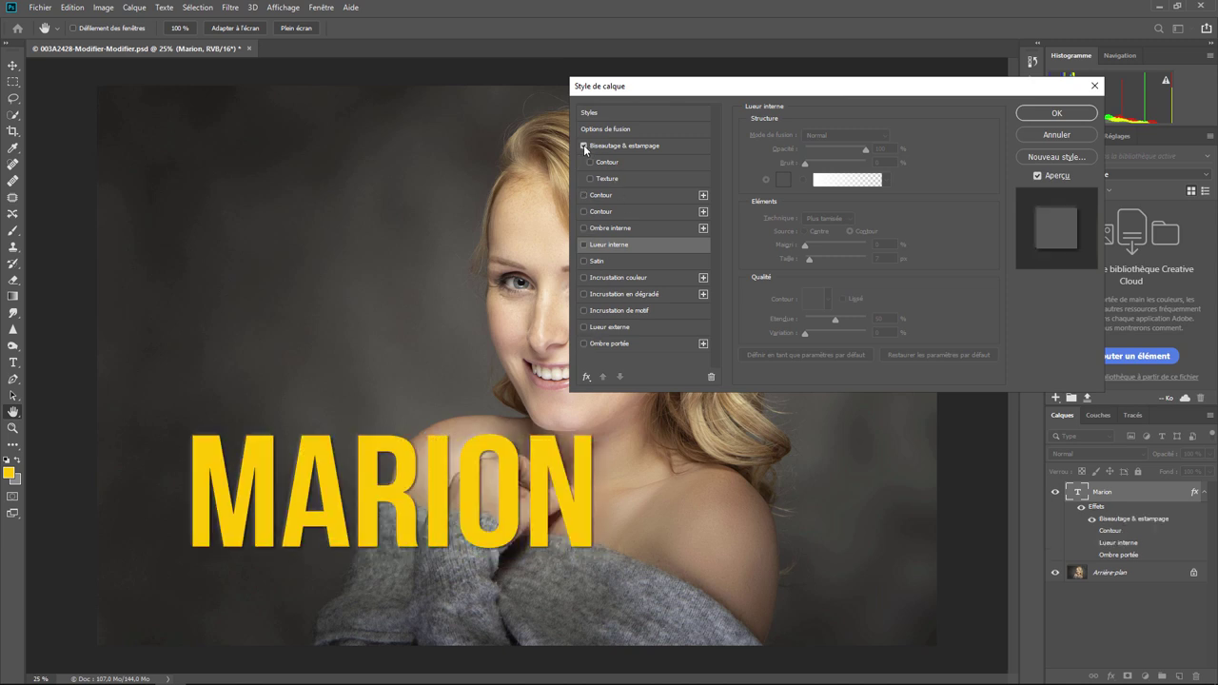
click(585, 147)
click(584, 228)
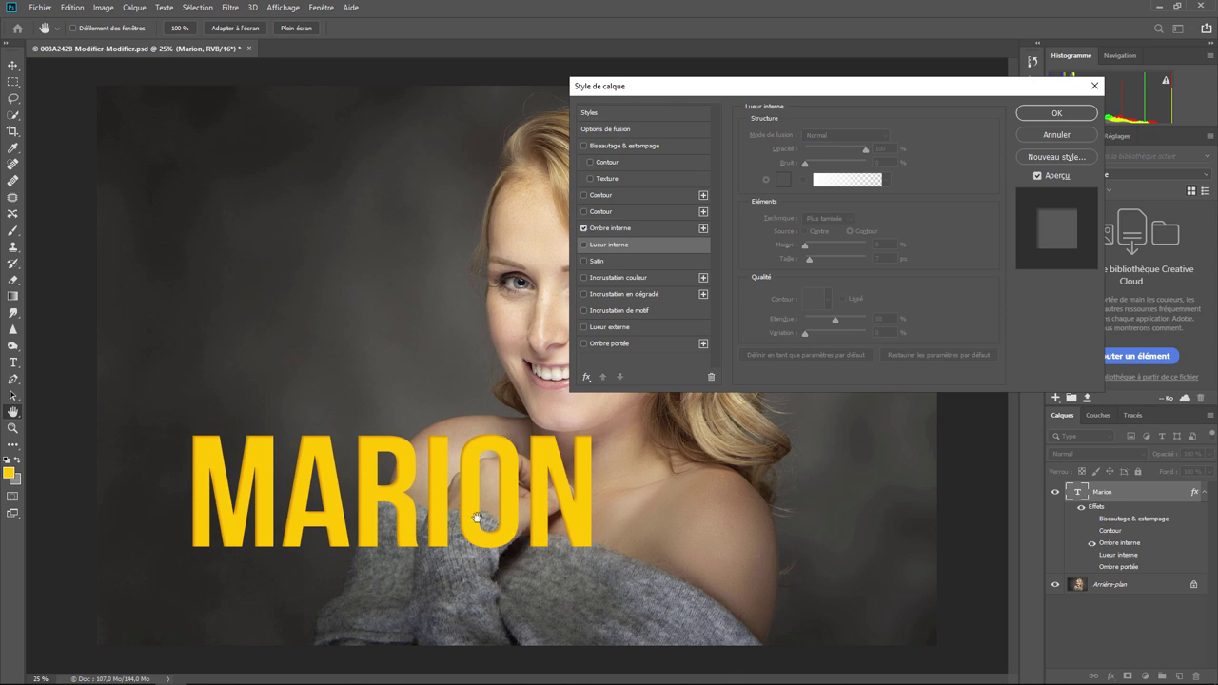
click(584, 228)
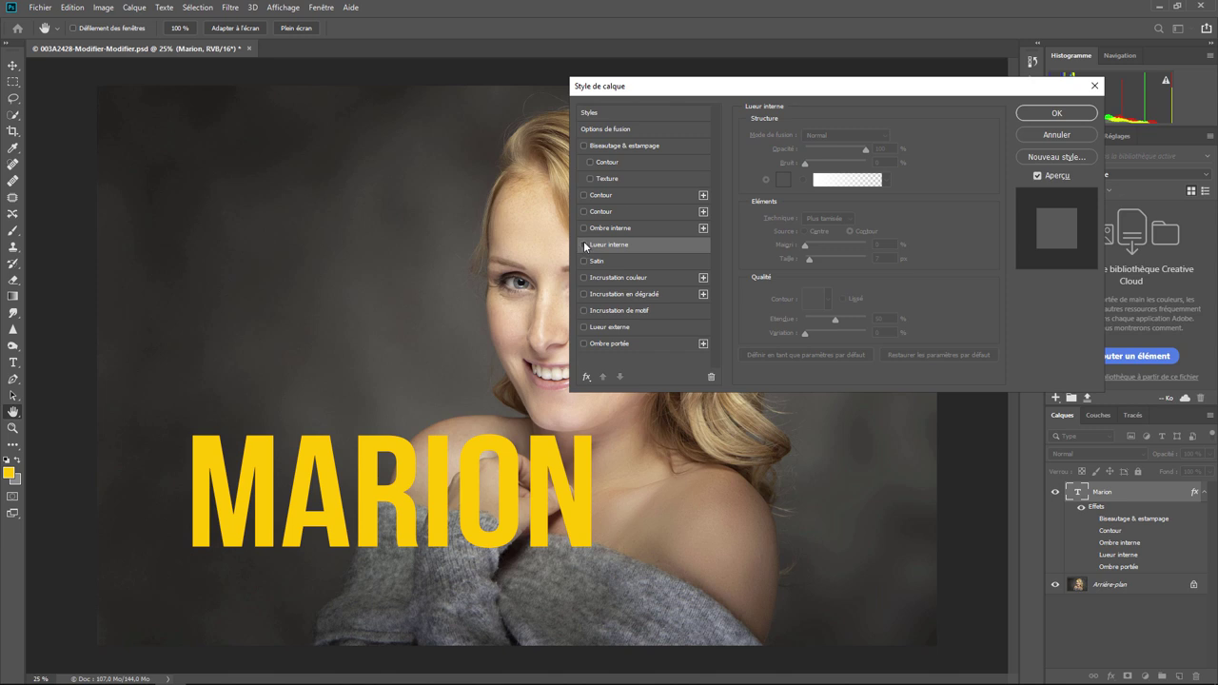
click(585, 246)
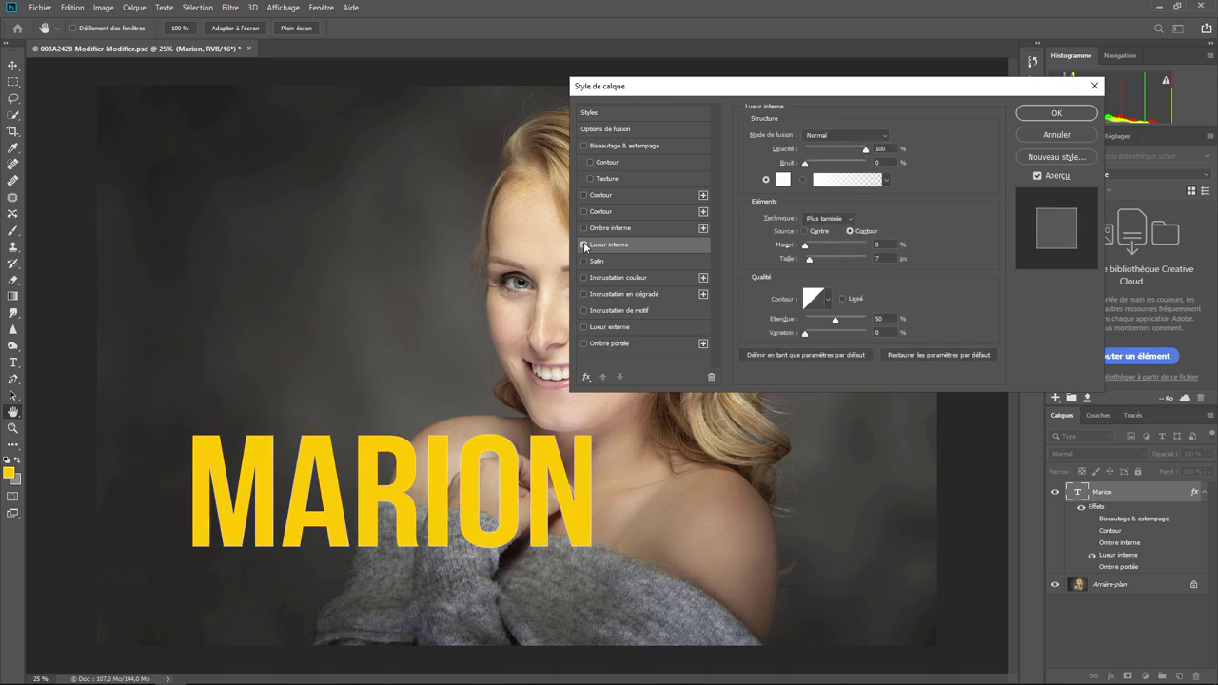
click(585, 246)
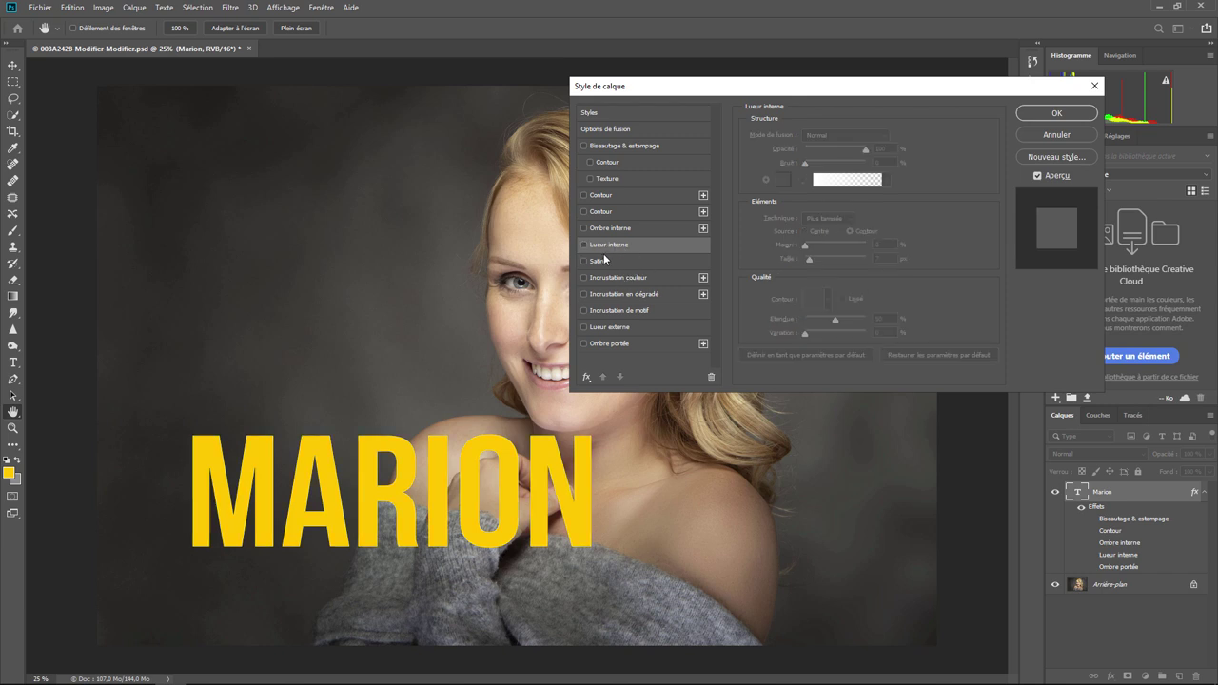
Accept the layer style, add a new layer, and draw a circular selection upper left.
click(1055, 134)
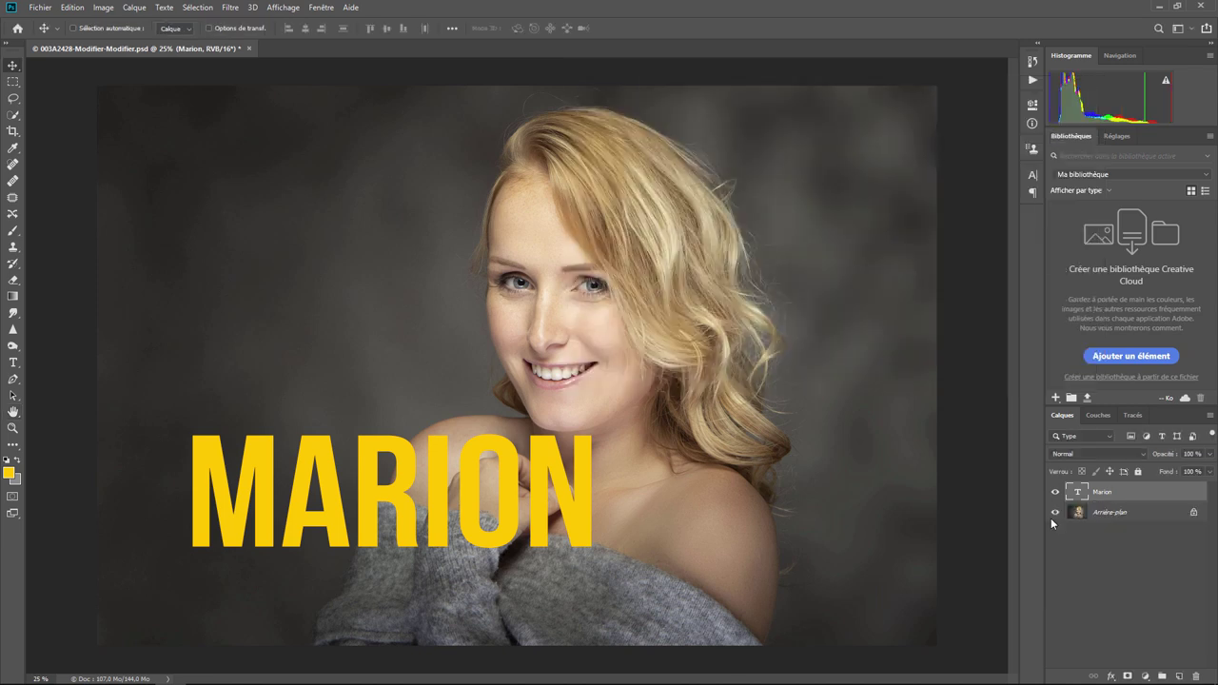
click(1181, 676)
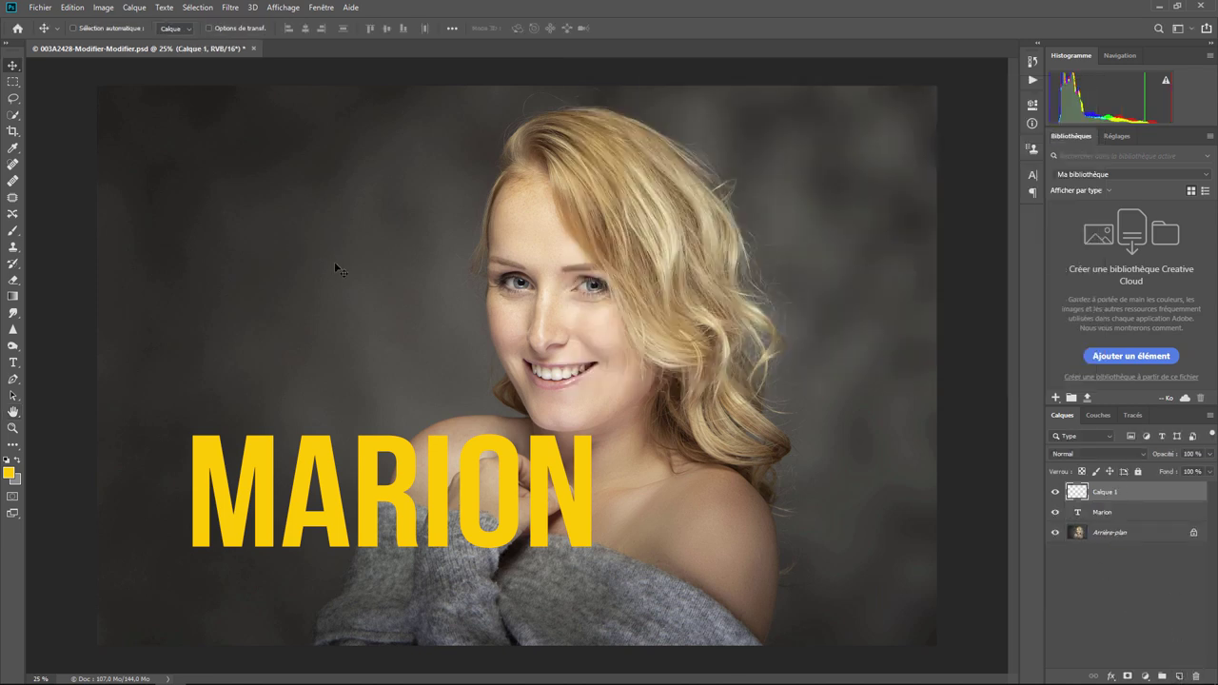
click(12, 88)
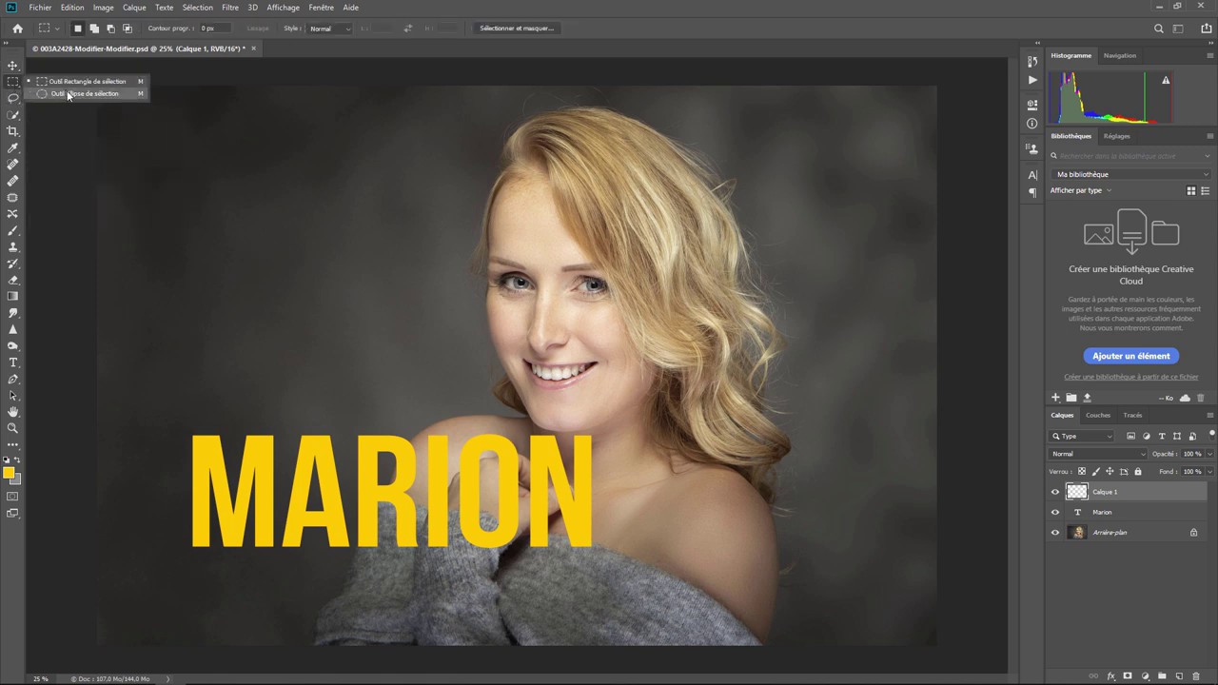
click(68, 94)
drag(266, 170, 425, 335)
Fill the circular selection with the yellow foreground colour and deselect it.
click(72, 7)
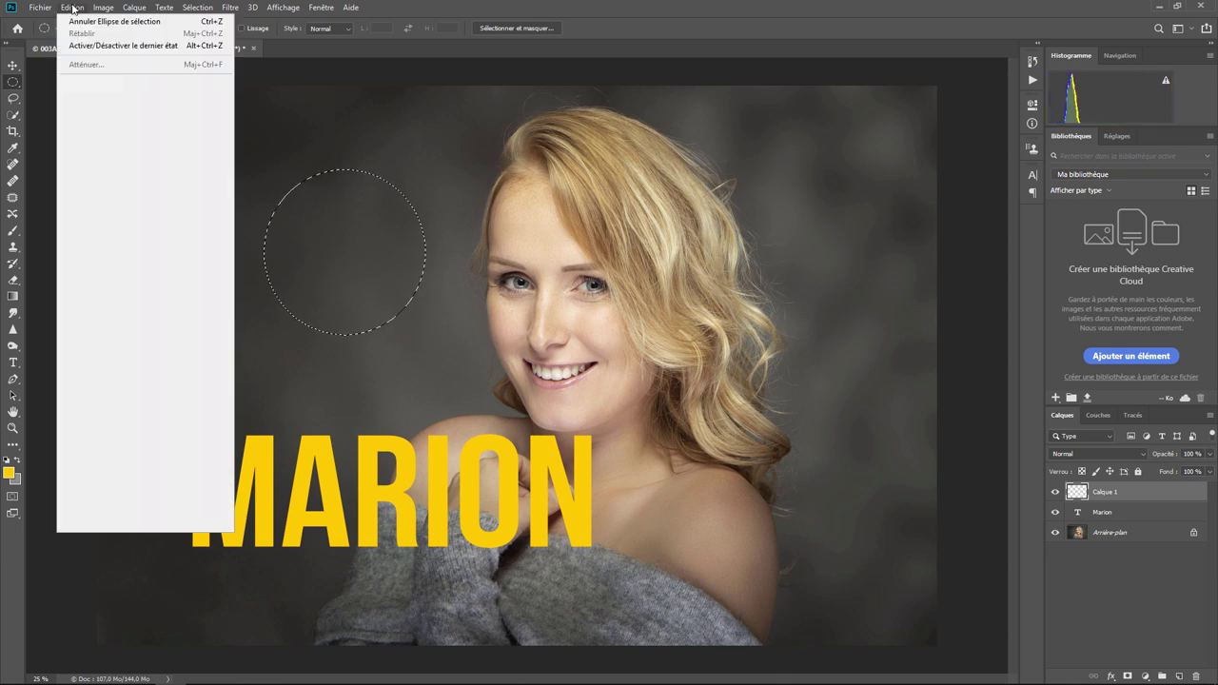
click(85, 206)
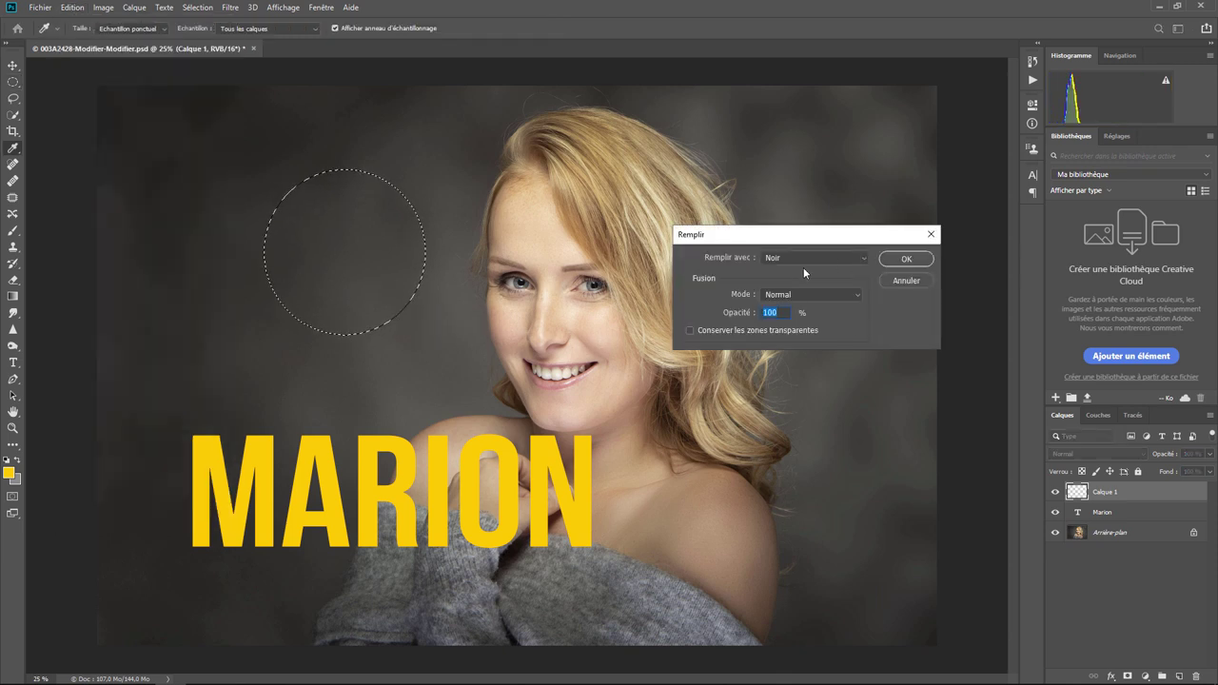
click(804, 259)
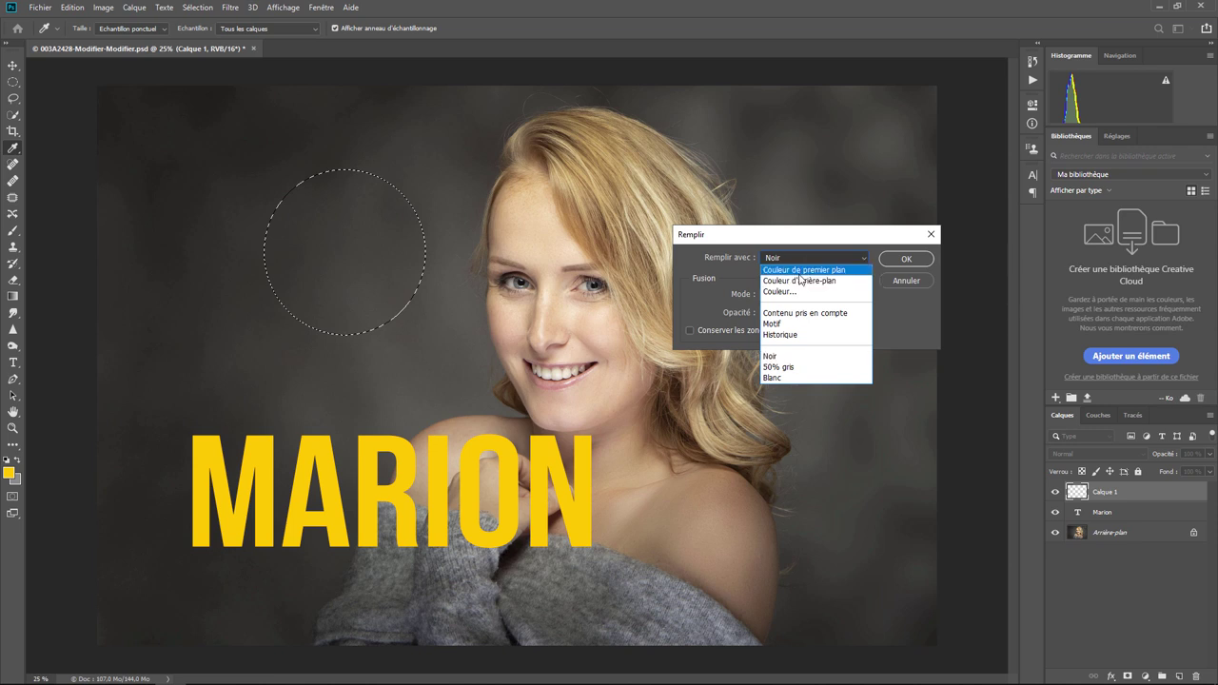
click(802, 271)
click(900, 261)
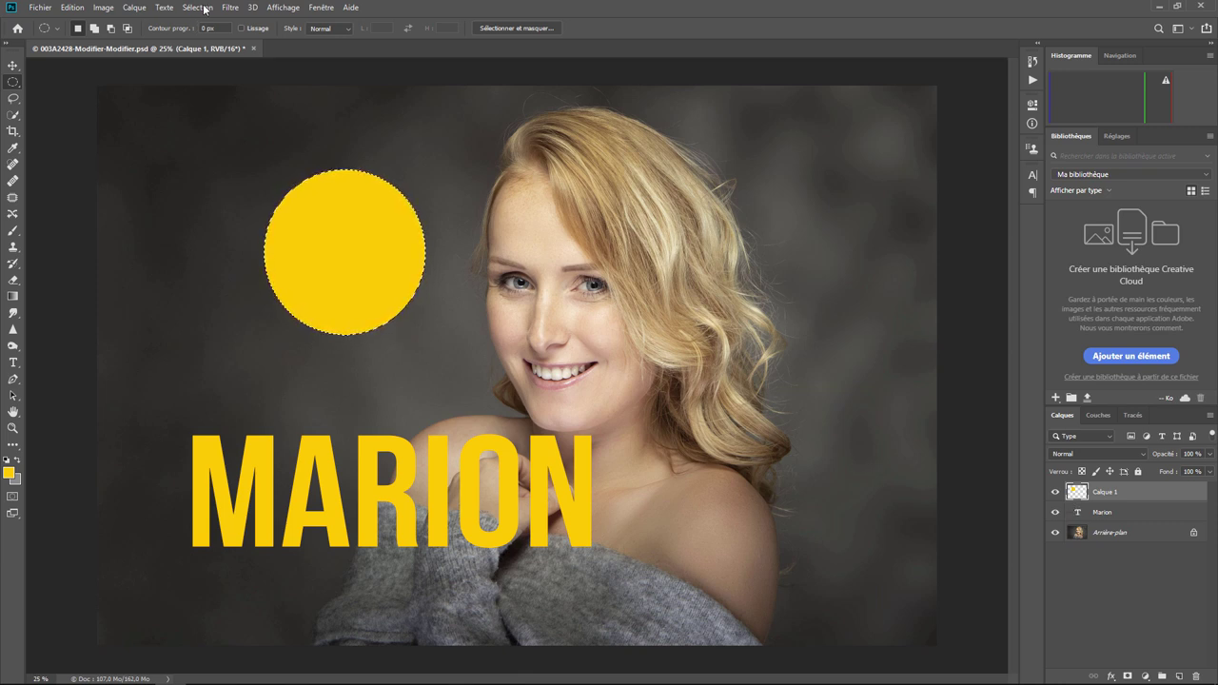
click(199, 11)
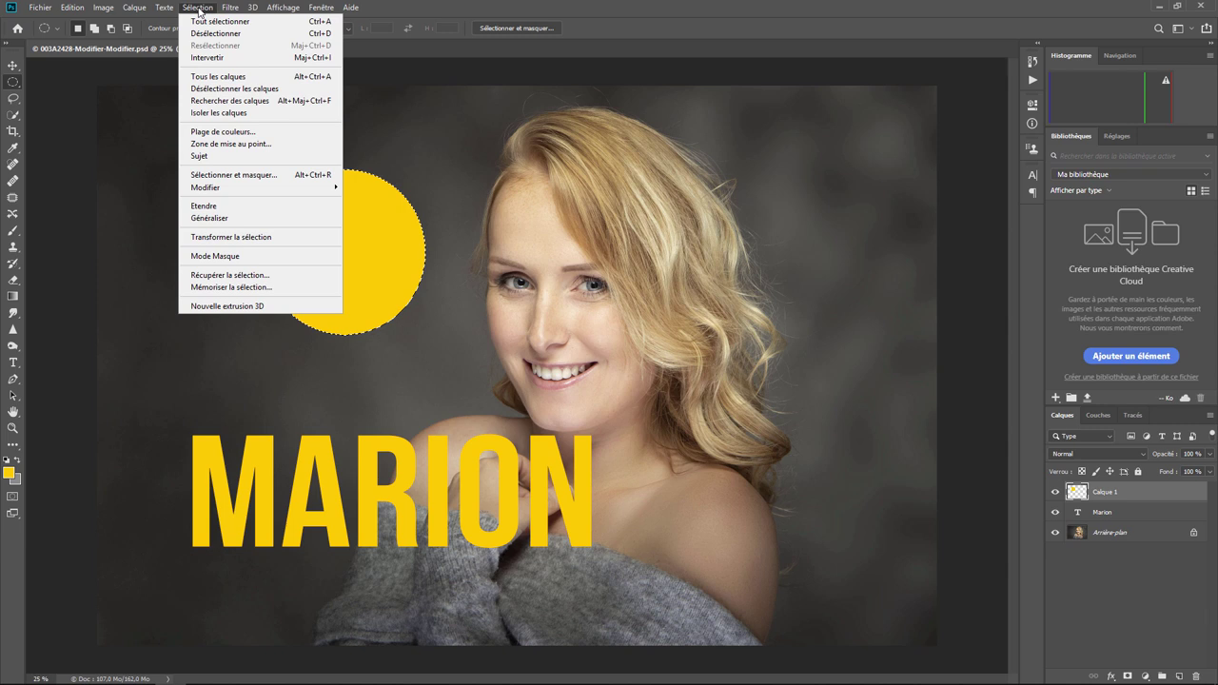
click(220, 35)
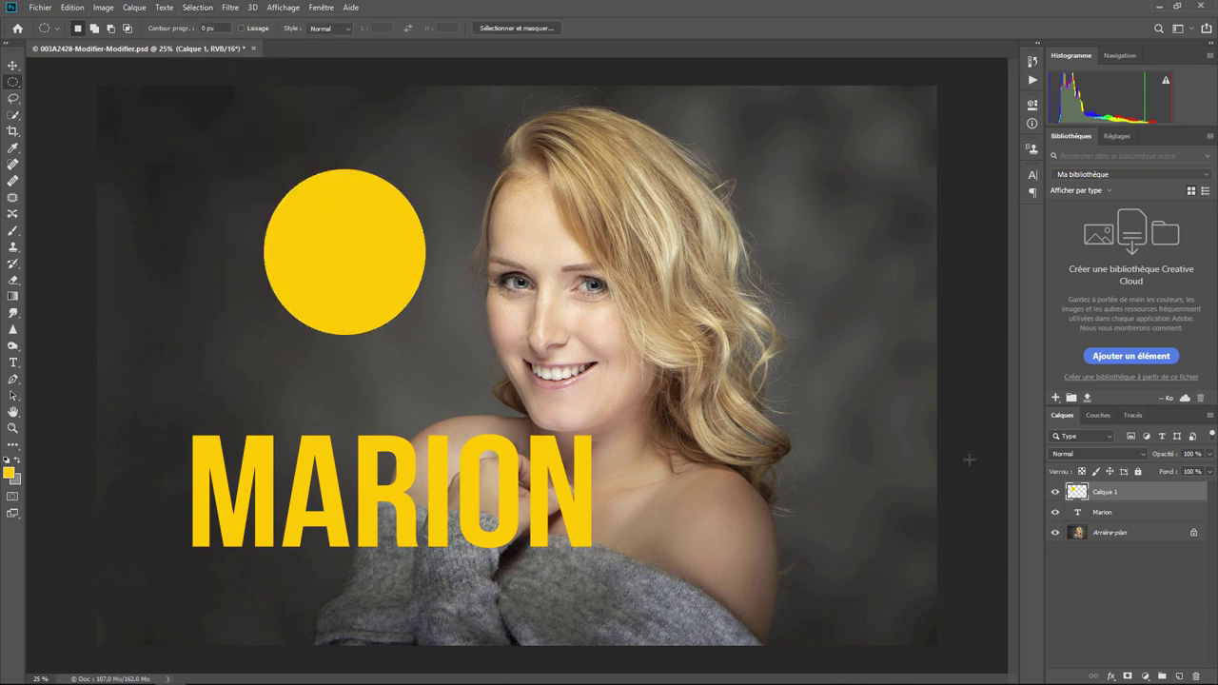
Open the circle layer's style settings and add a drop shadow.
right_click(1099, 493)
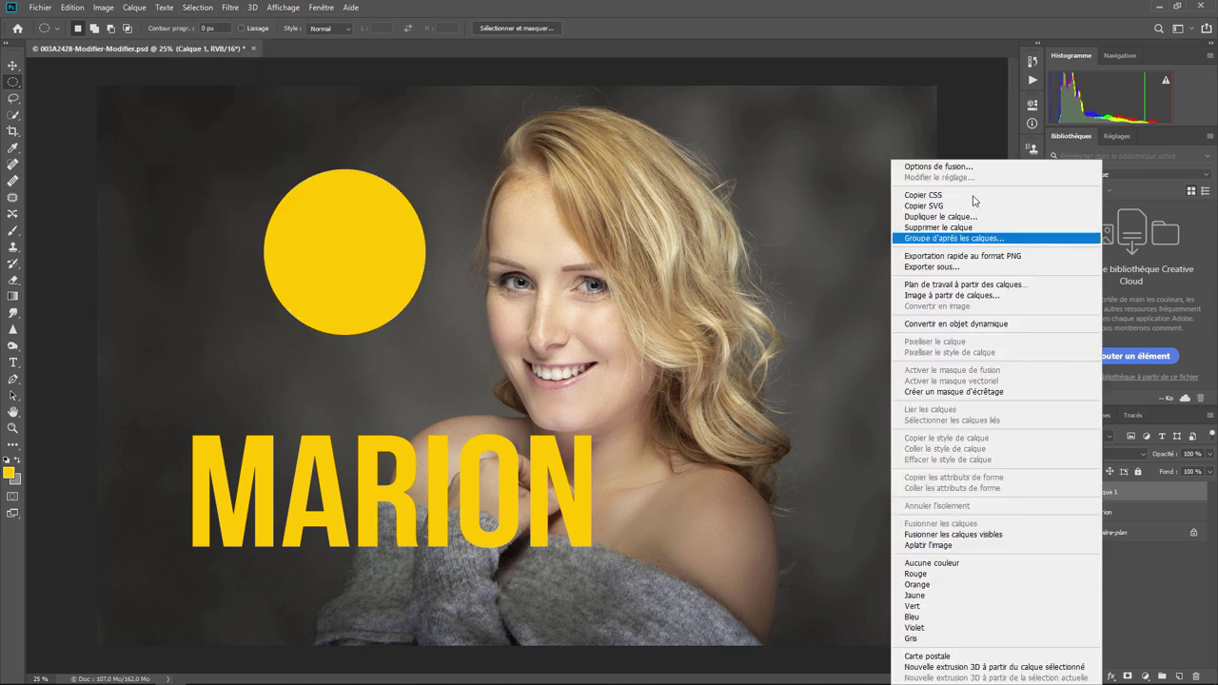
click(954, 167)
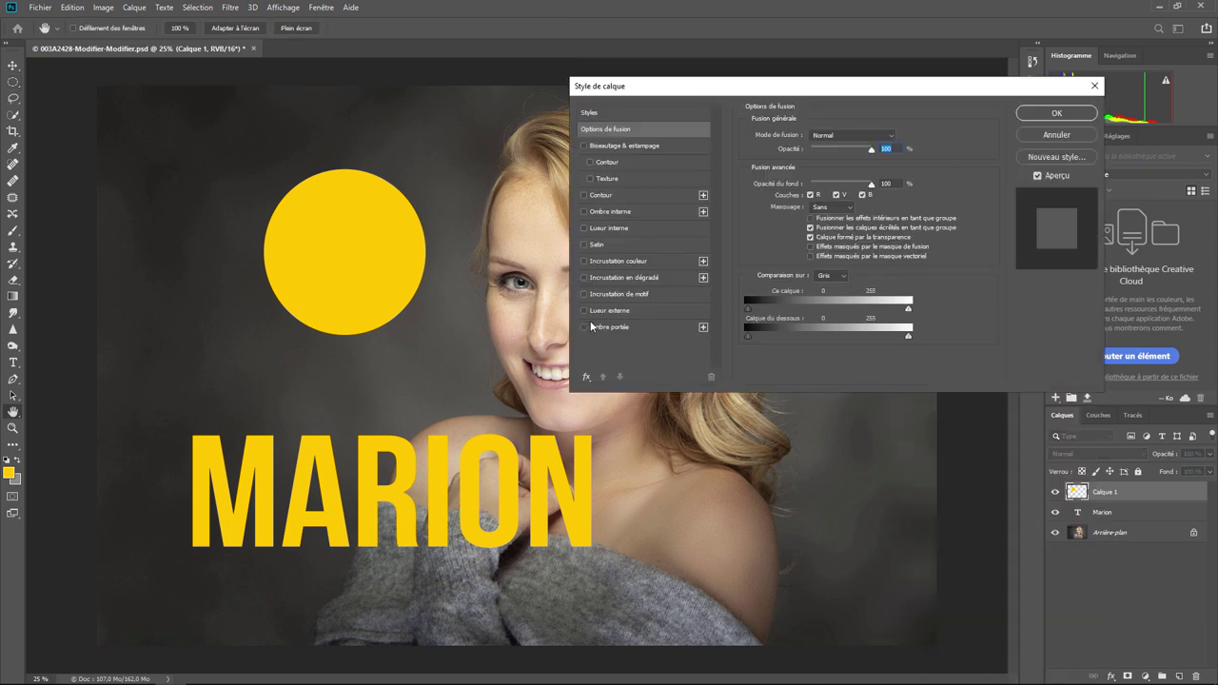
click(584, 328)
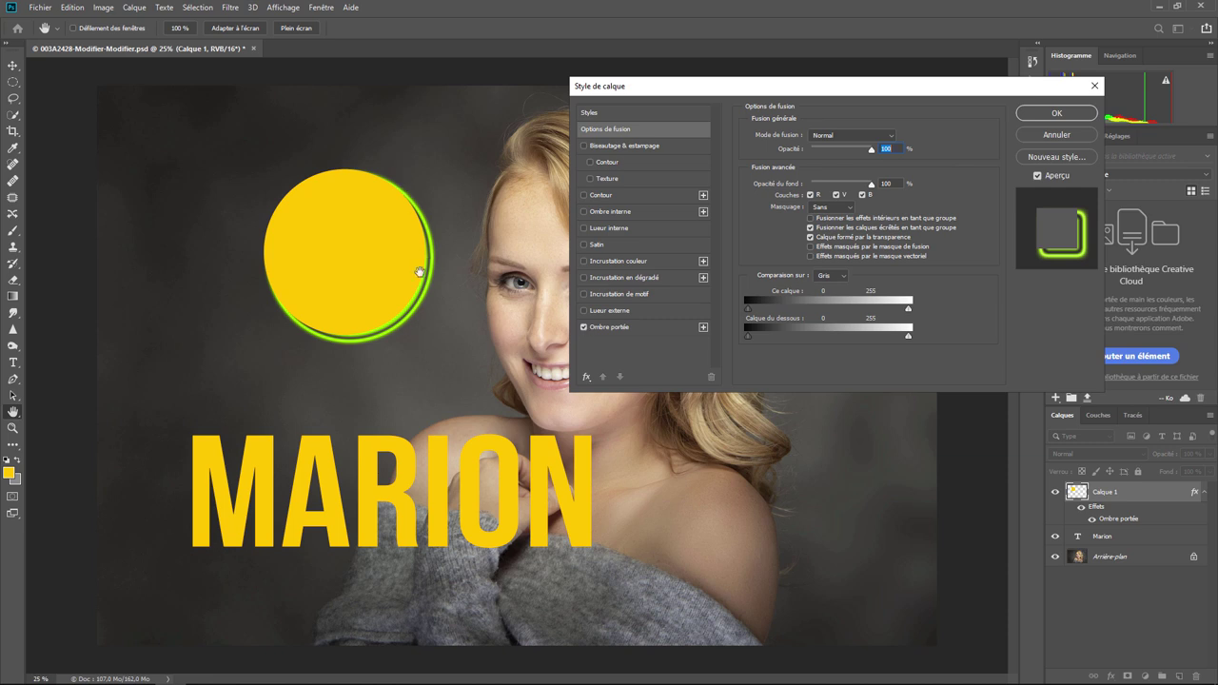
click(632, 329)
Make the shadow black (000000) with a linear contour and 45% opacity.
click(905, 138)
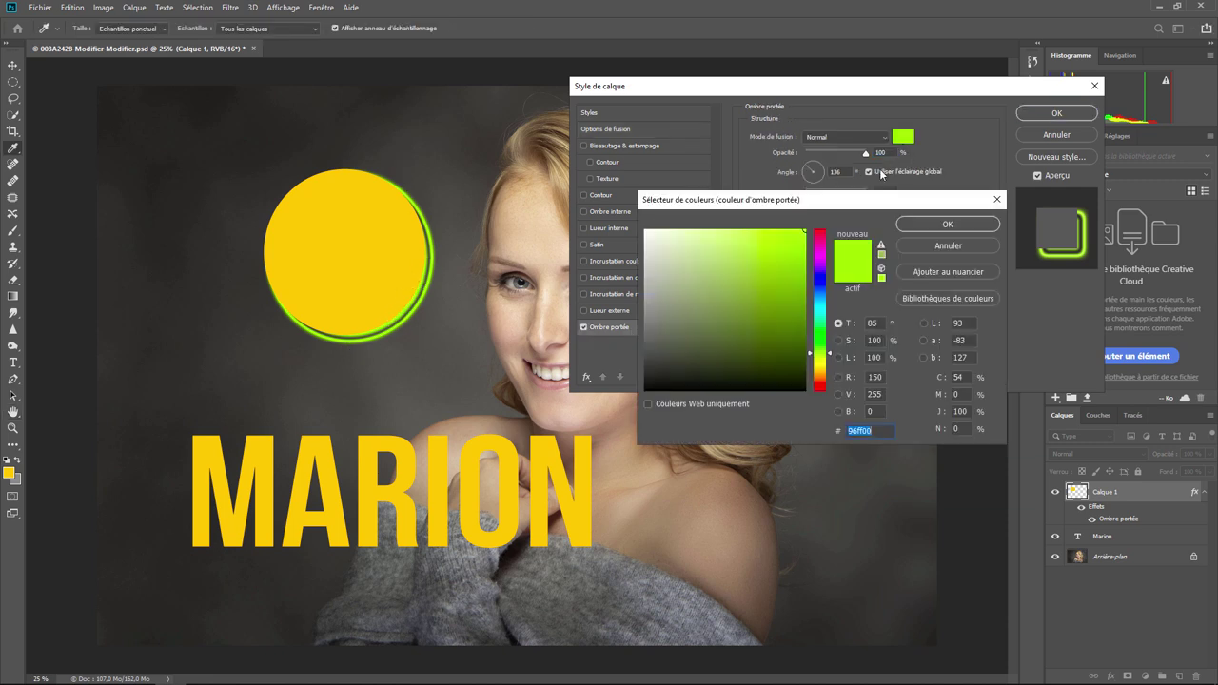
text(000000)
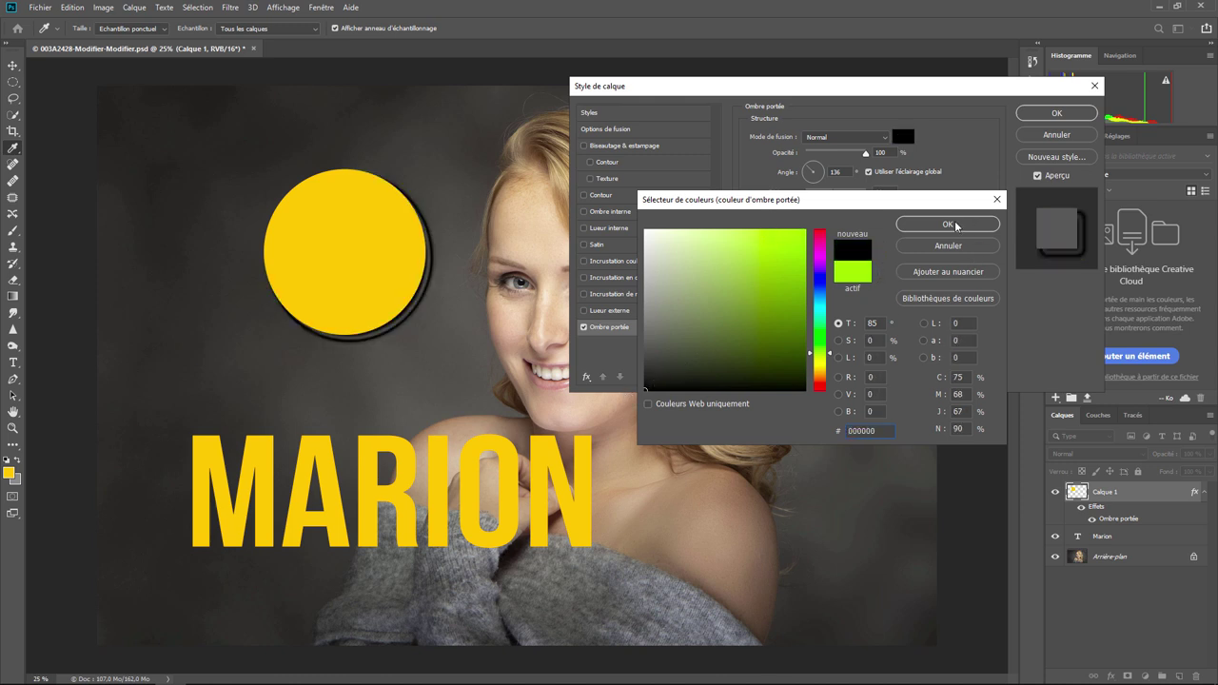
click(955, 224)
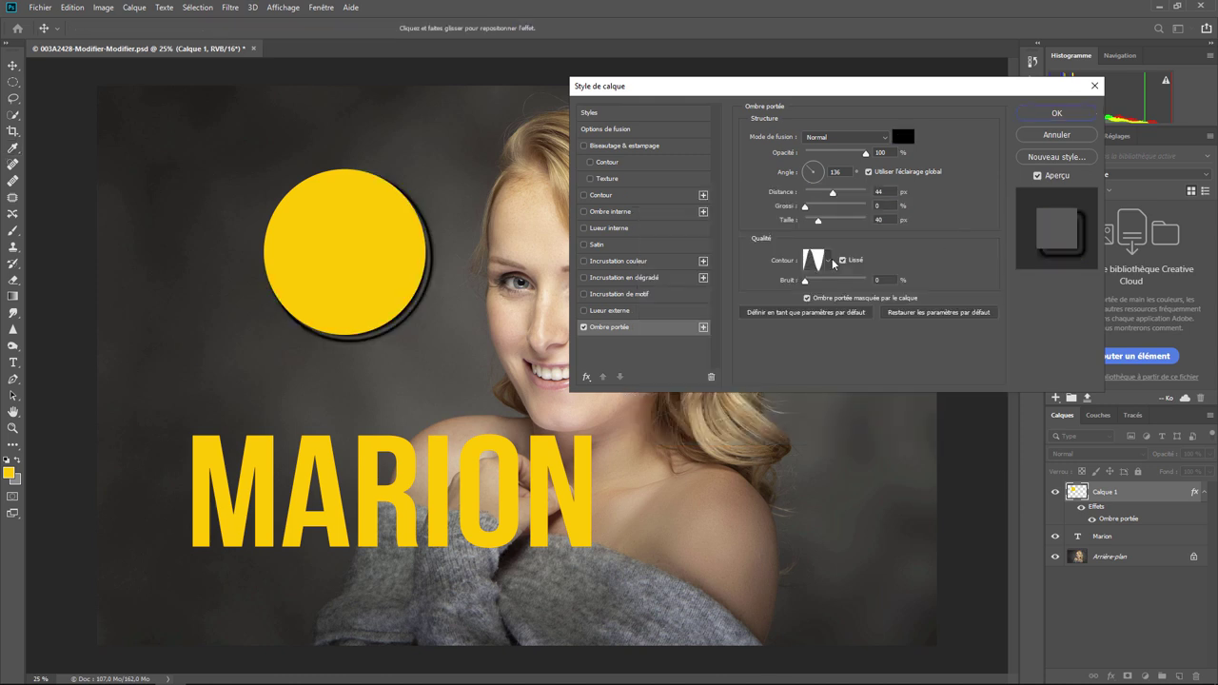
click(829, 261)
click(748, 291)
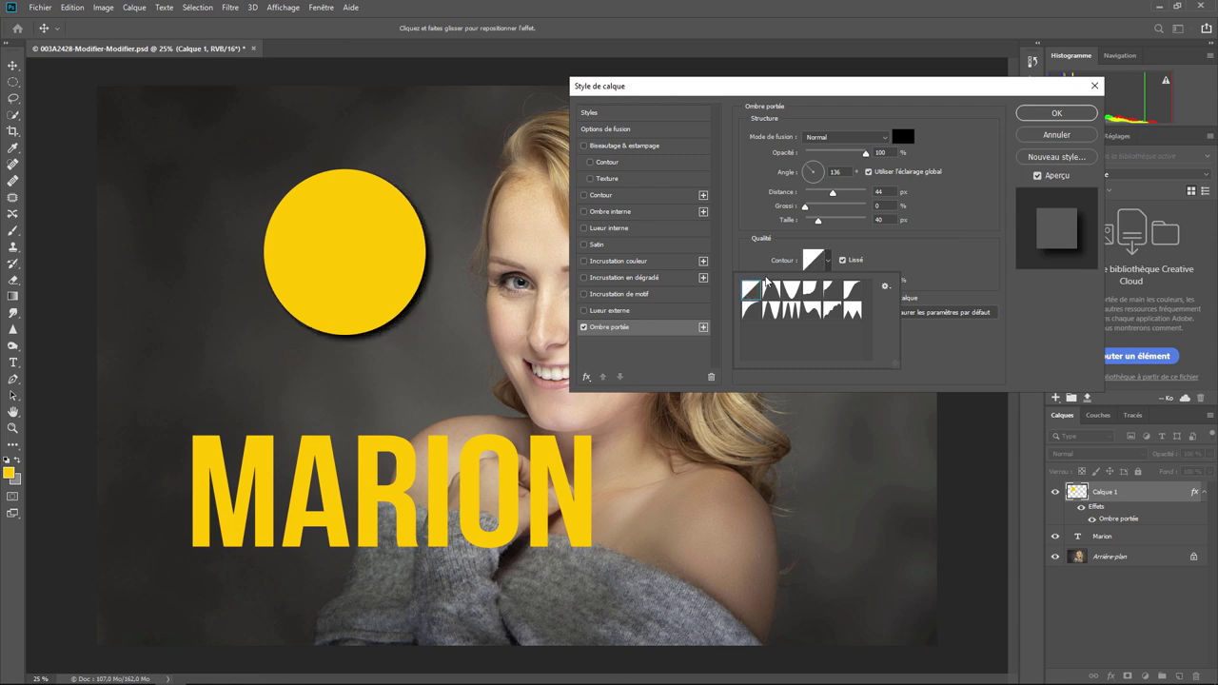
click(866, 155)
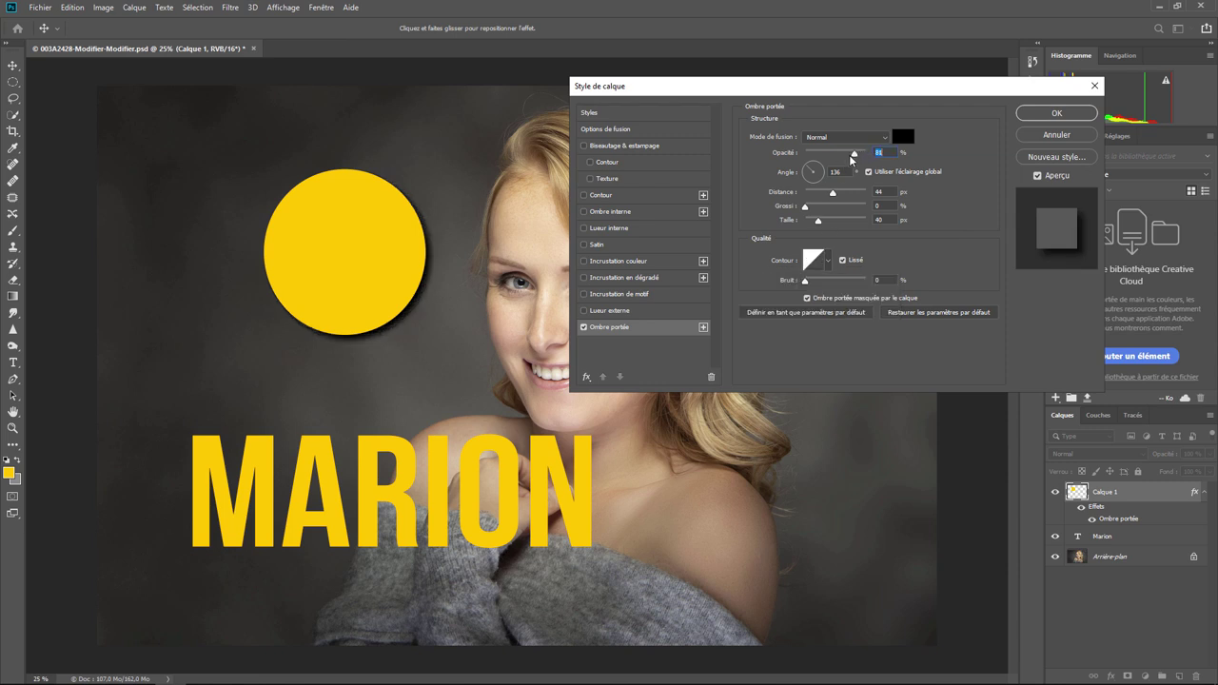
drag(866, 153, 833, 153)
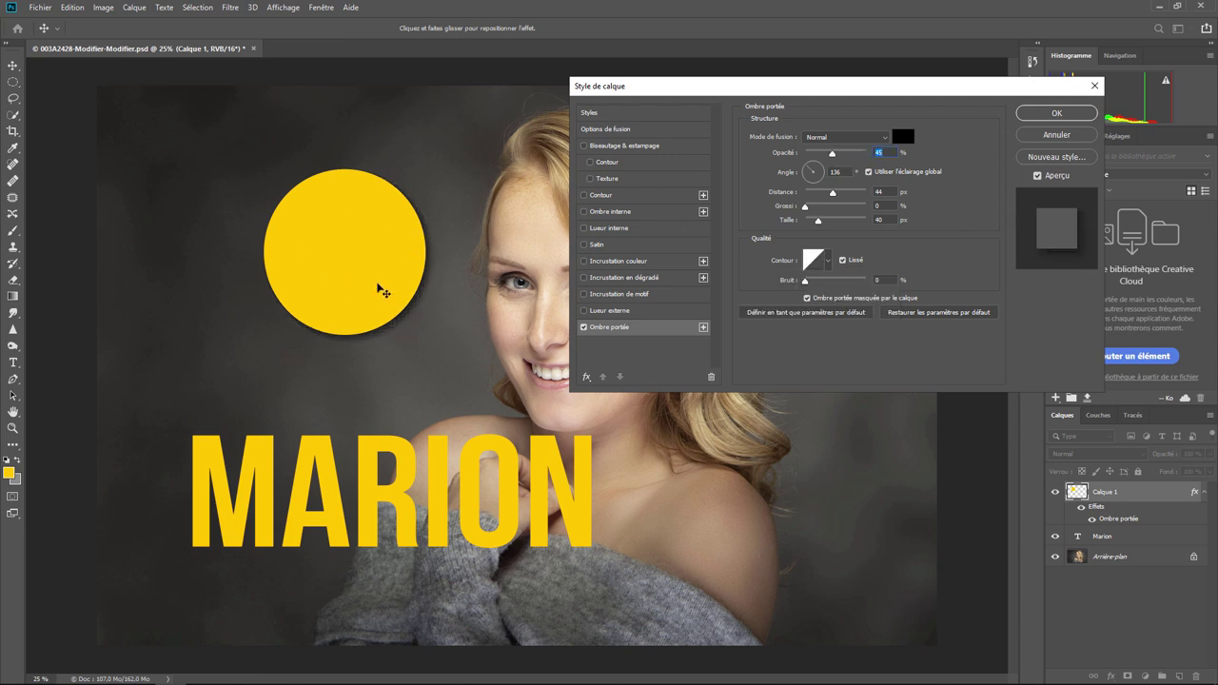
Cancel the Layer Style dialog, discarding the circle's drop shadow.
click(1056, 135)
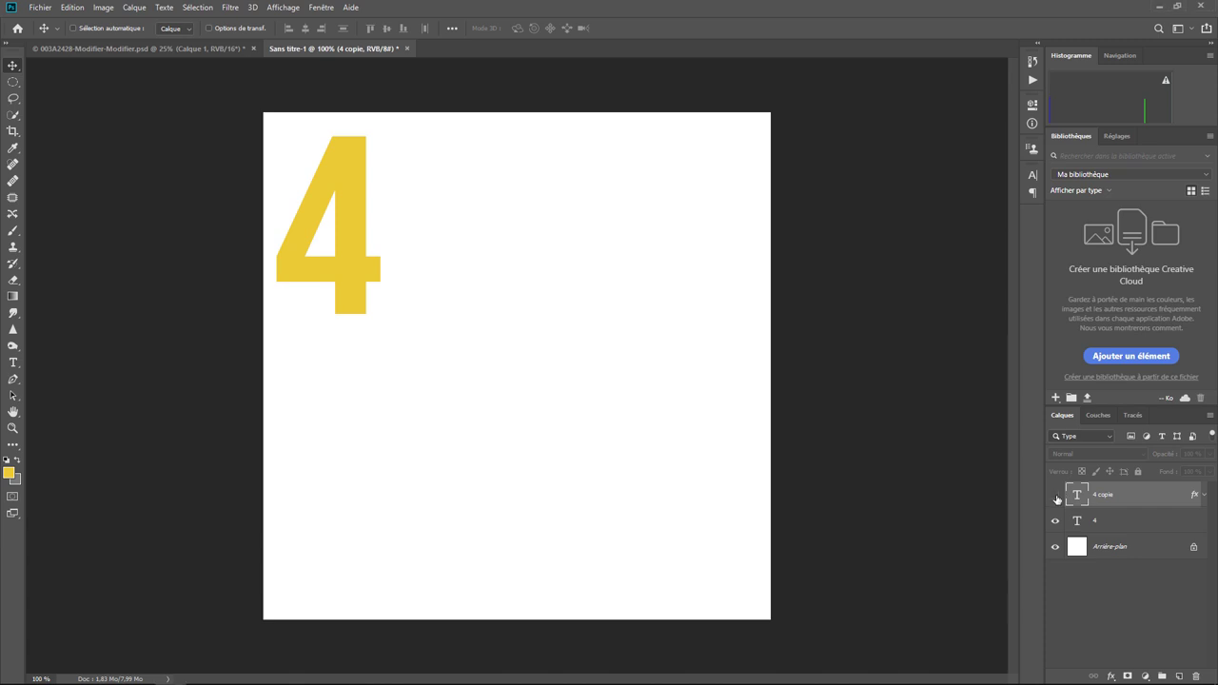
Make the 4 copie layer visible to reveal the green-shadowed 4.
click(1055, 494)
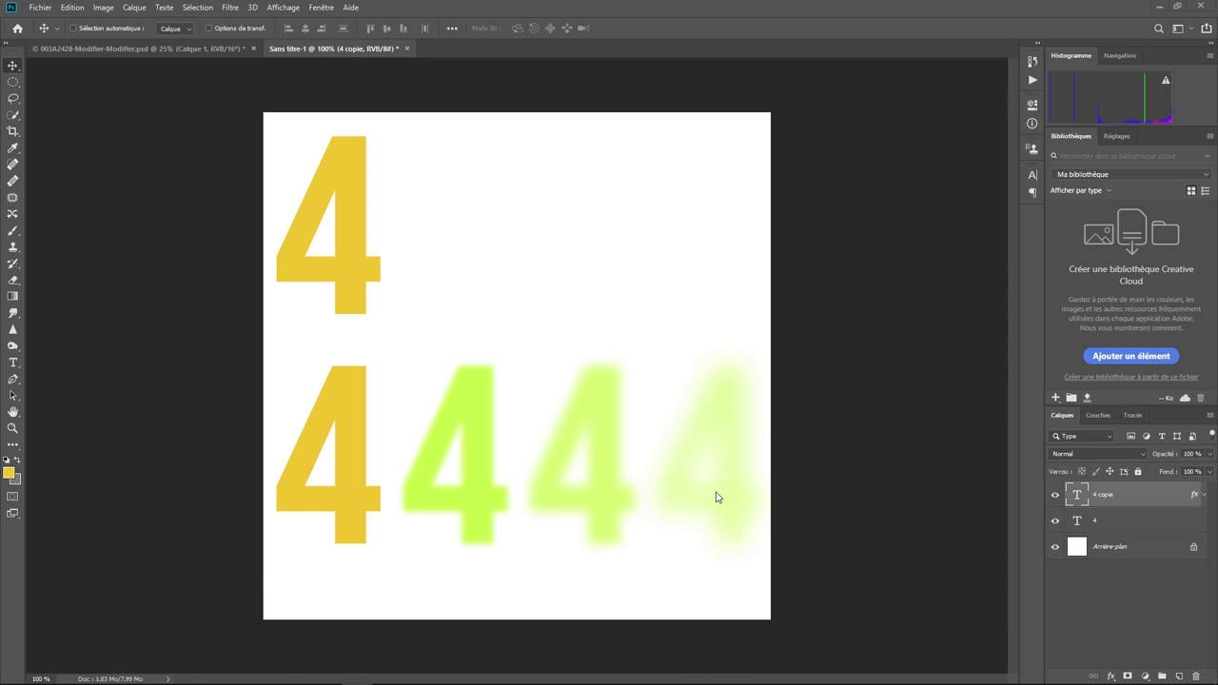
Review each of the three green drop shadows in 4 copie's layer style, then close it.
right_click(1086, 496)
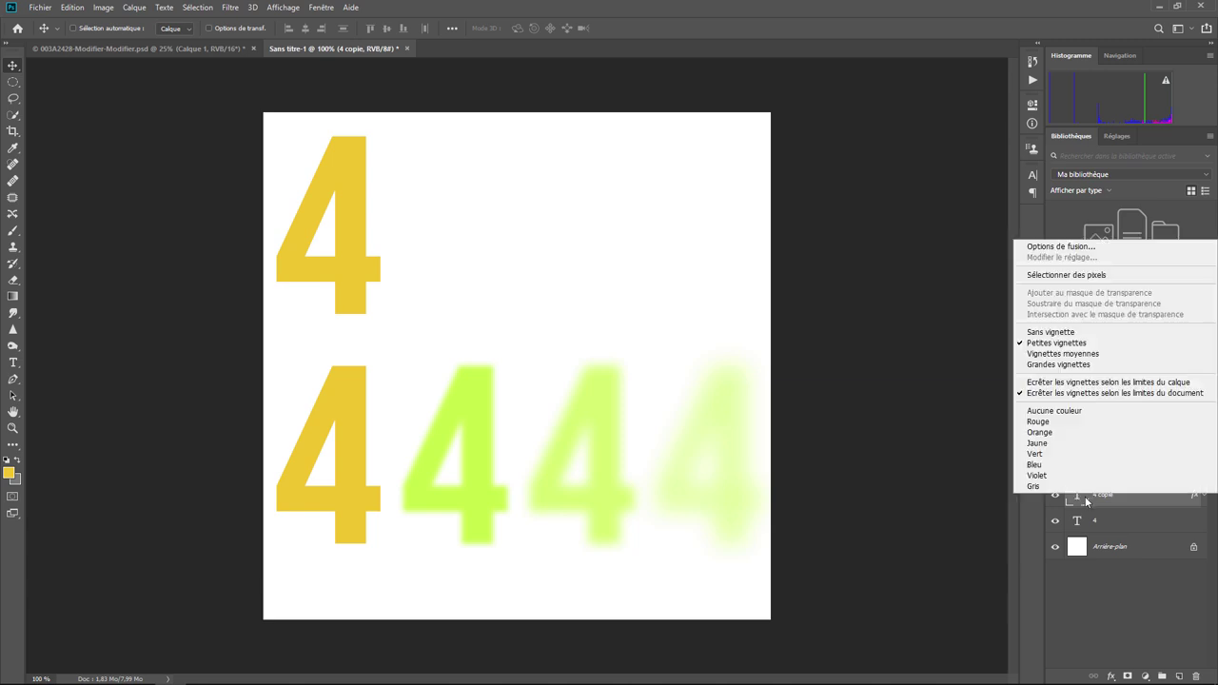
click(1066, 246)
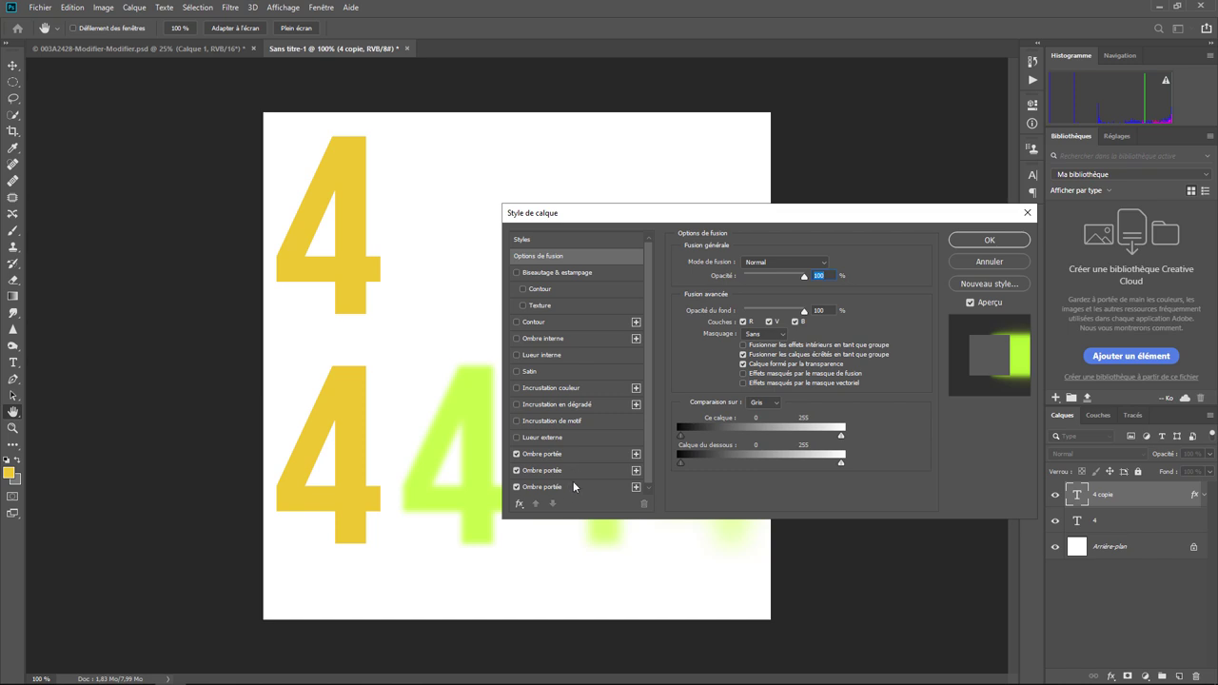
drag(680, 217, 737, 50)
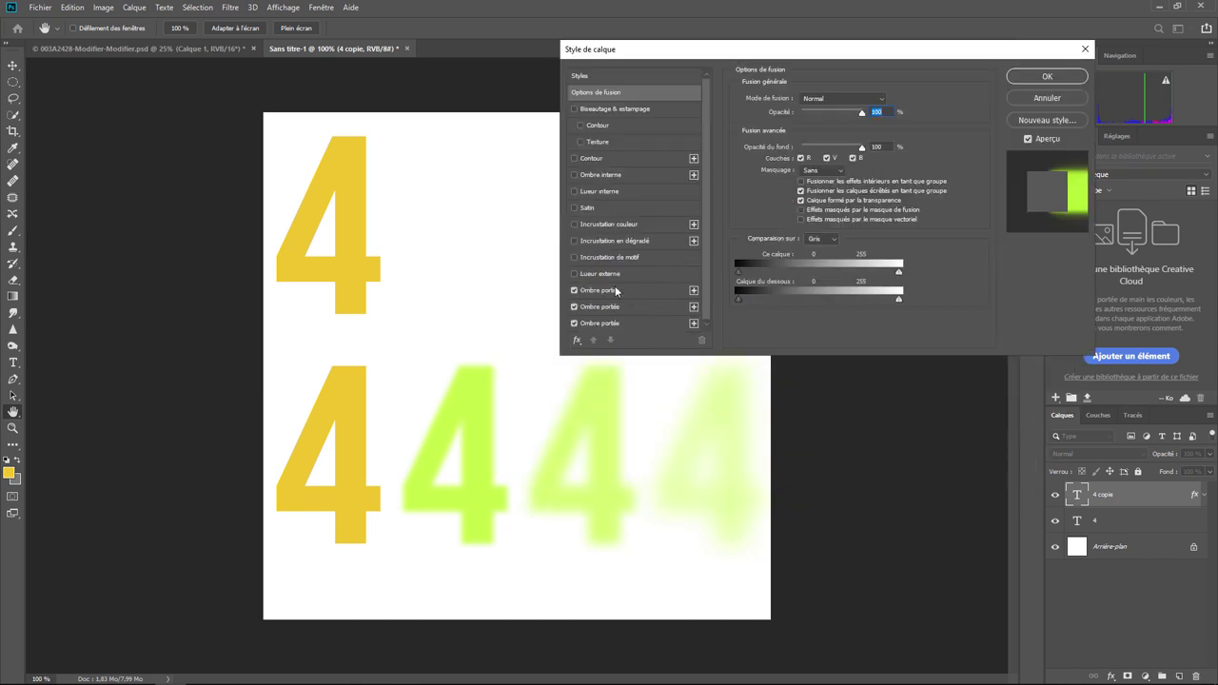
click(616, 290)
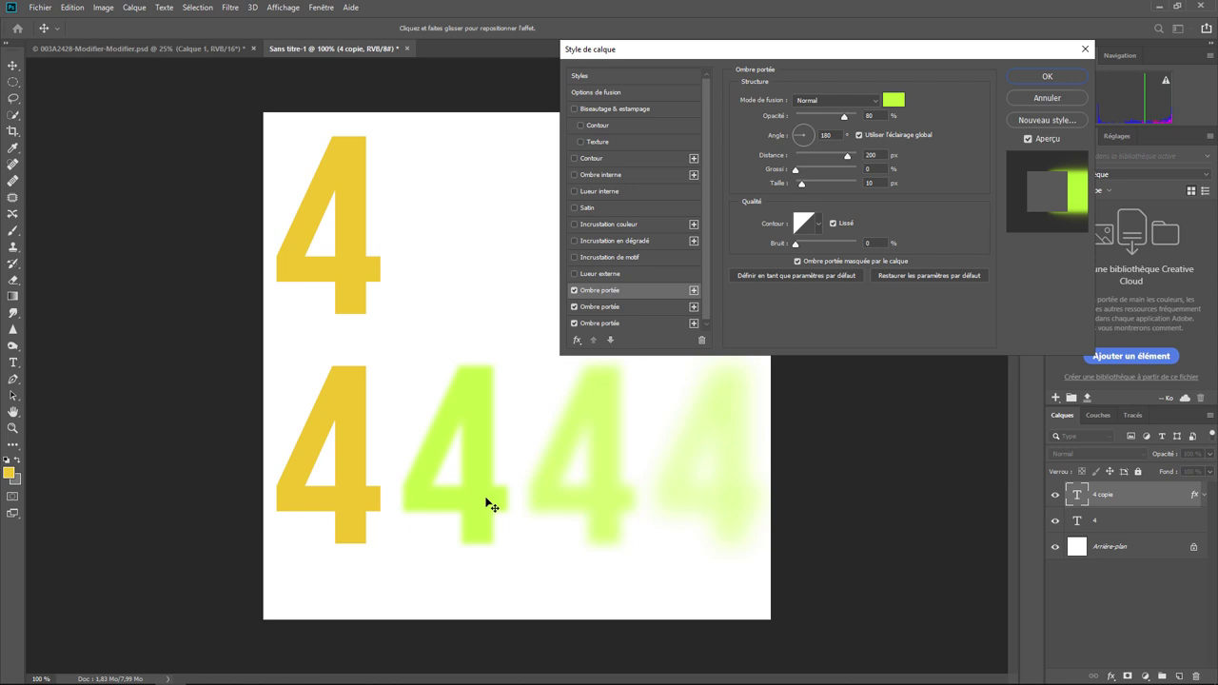
click(660, 305)
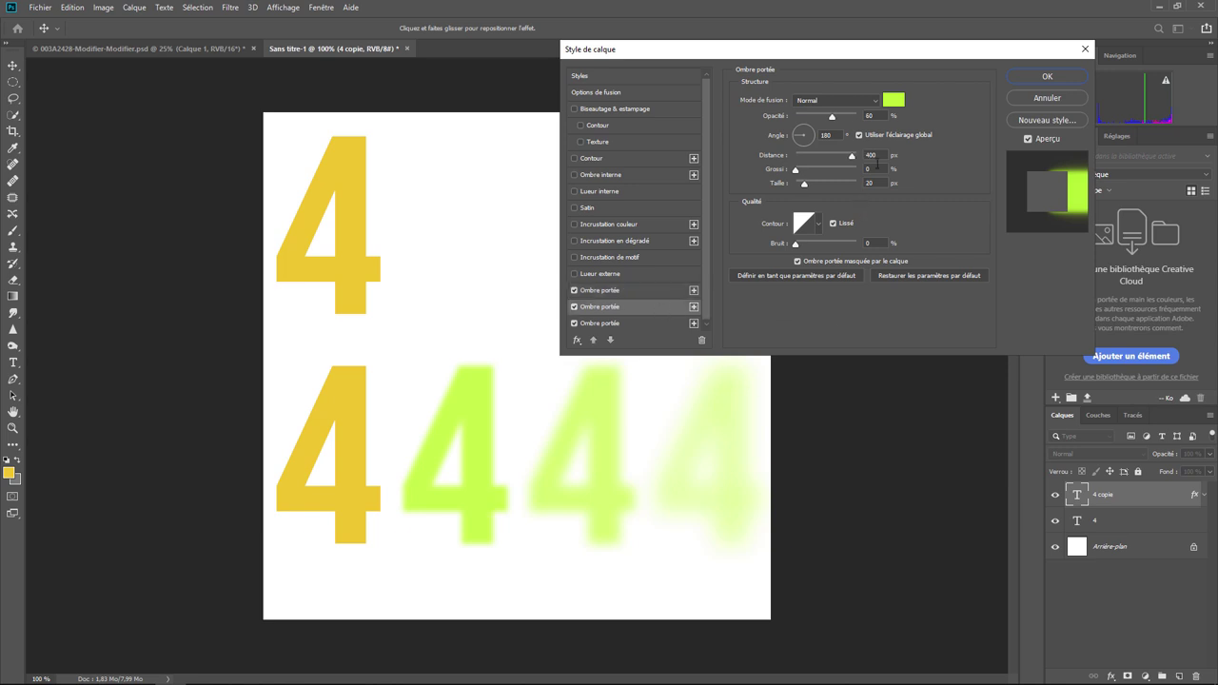
click(880, 114)
click(880, 181)
click(635, 325)
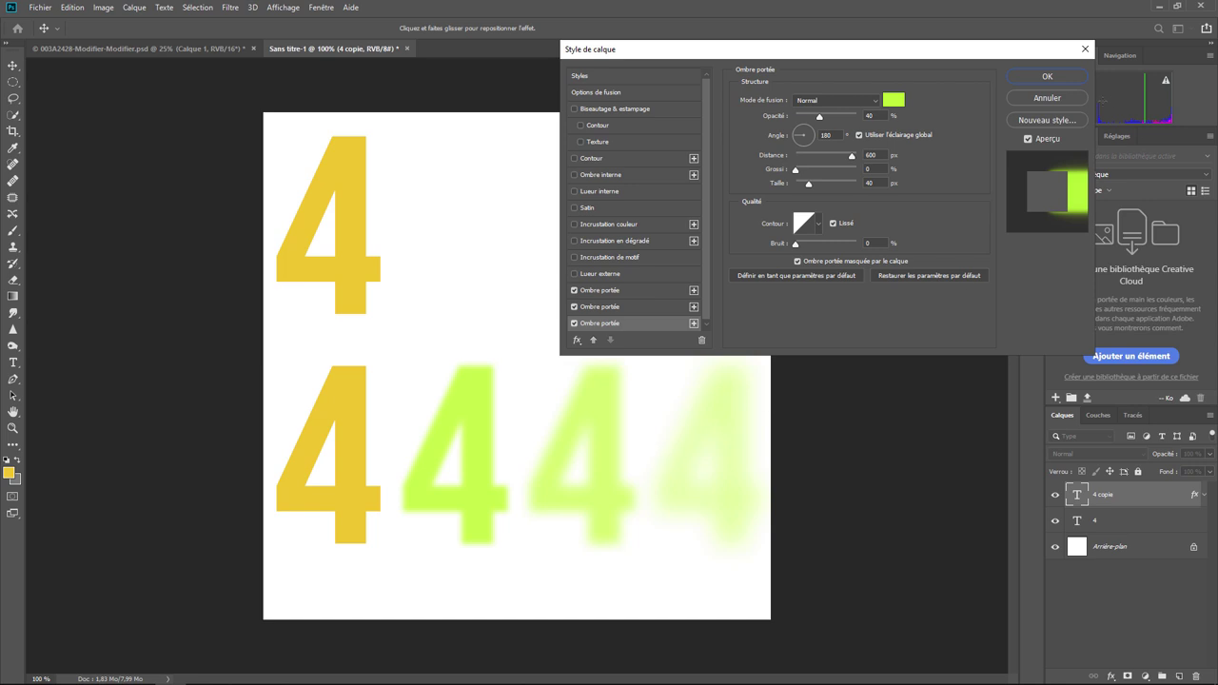
click(1070, 76)
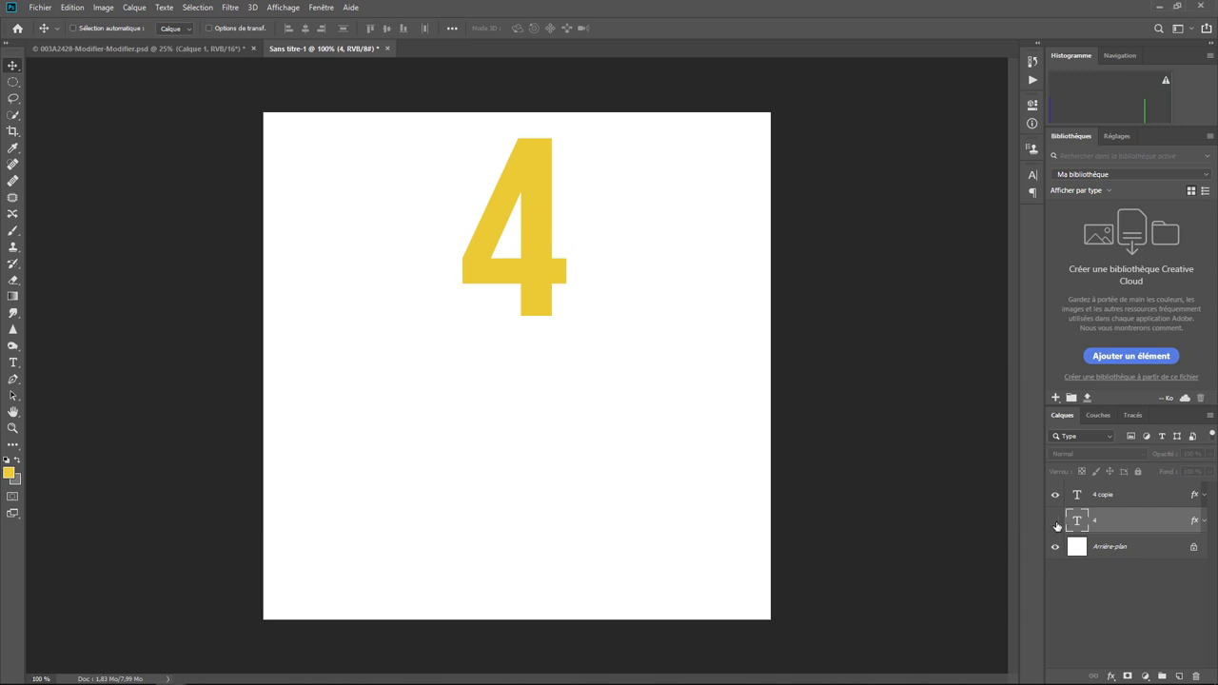
Show layer 4, revealing the gradient-stroked 4 with dark red outline and grey shadow.
click(1056, 522)
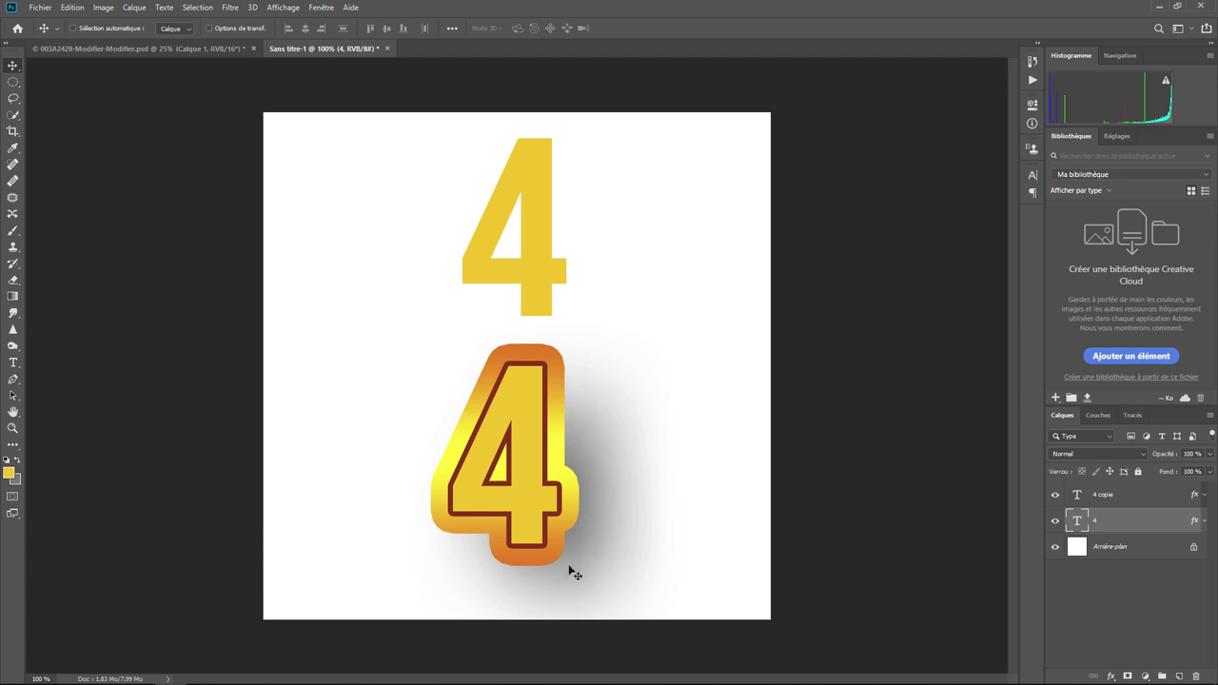
right_click(1108, 523)
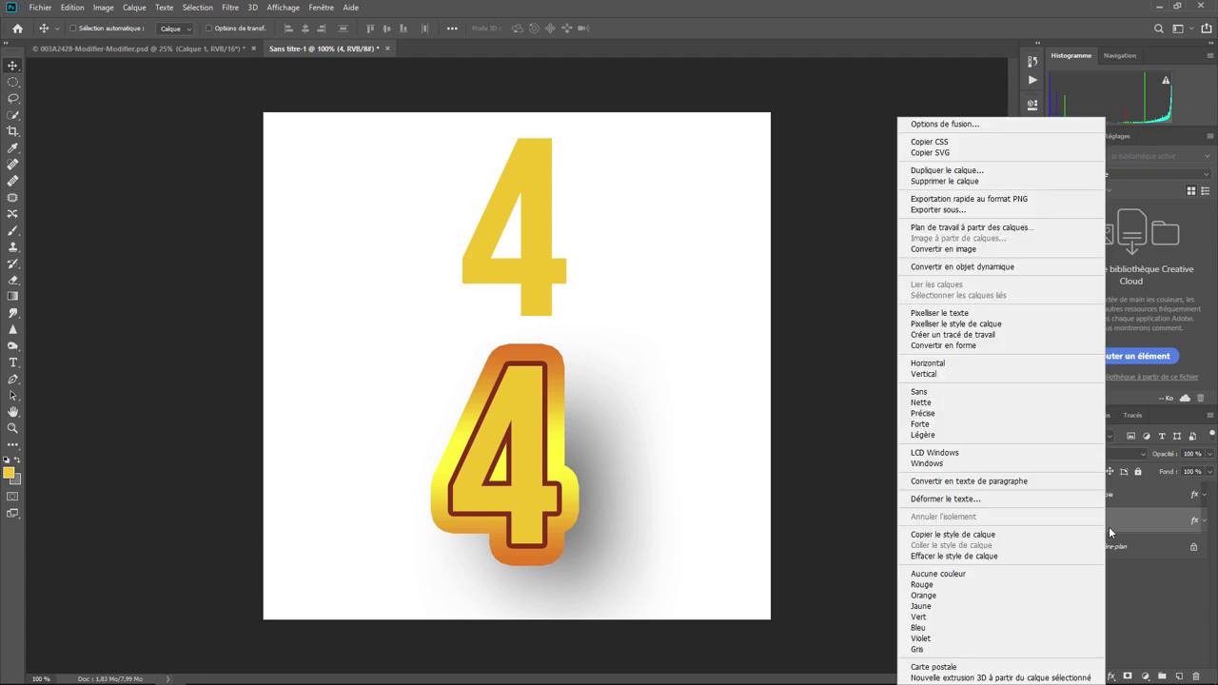
click(992, 123)
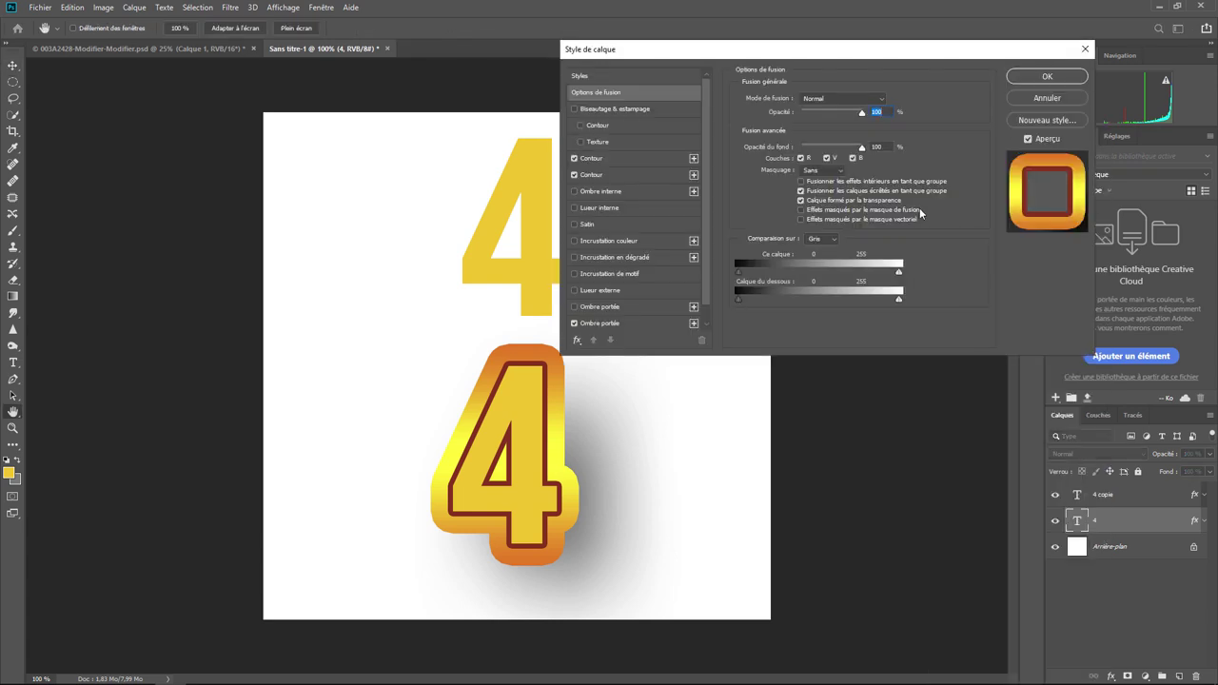
click(672, 158)
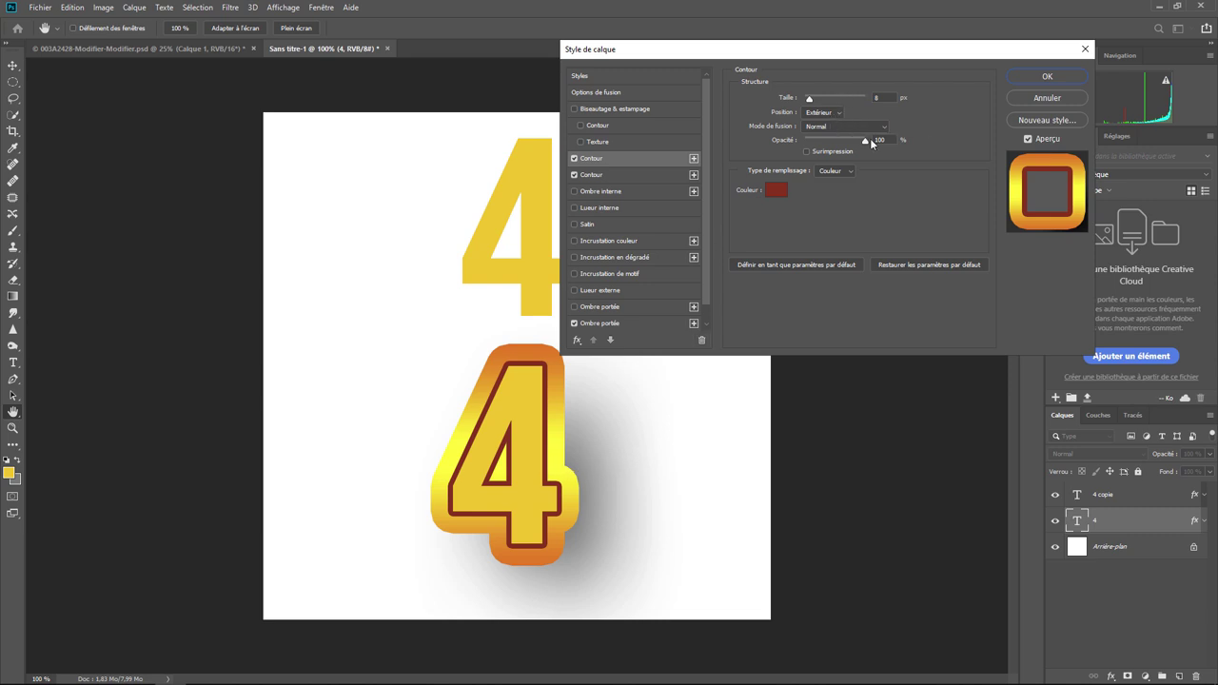
click(656, 175)
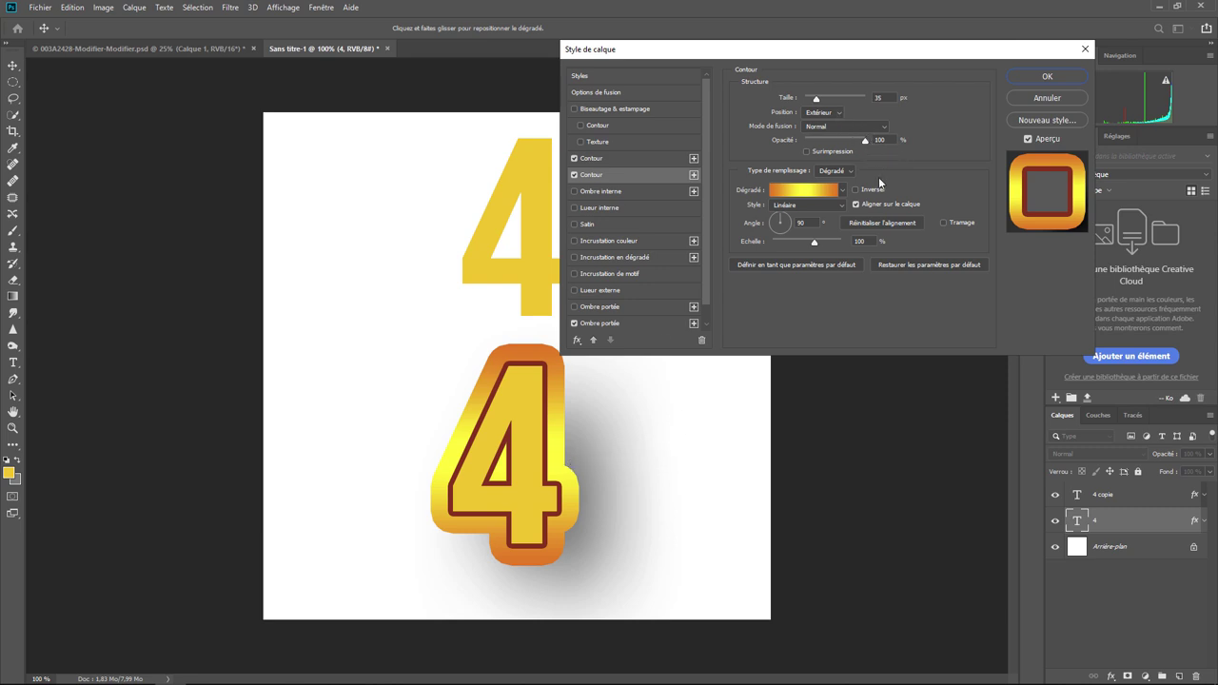
click(844, 191)
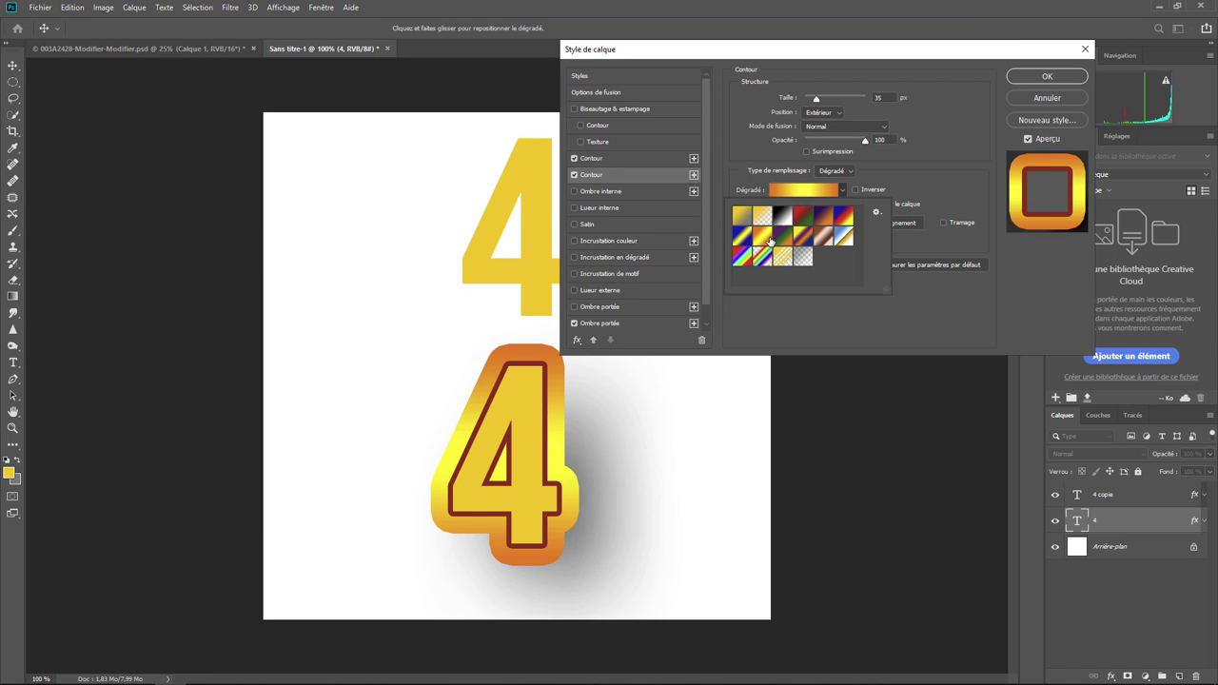
click(868, 366)
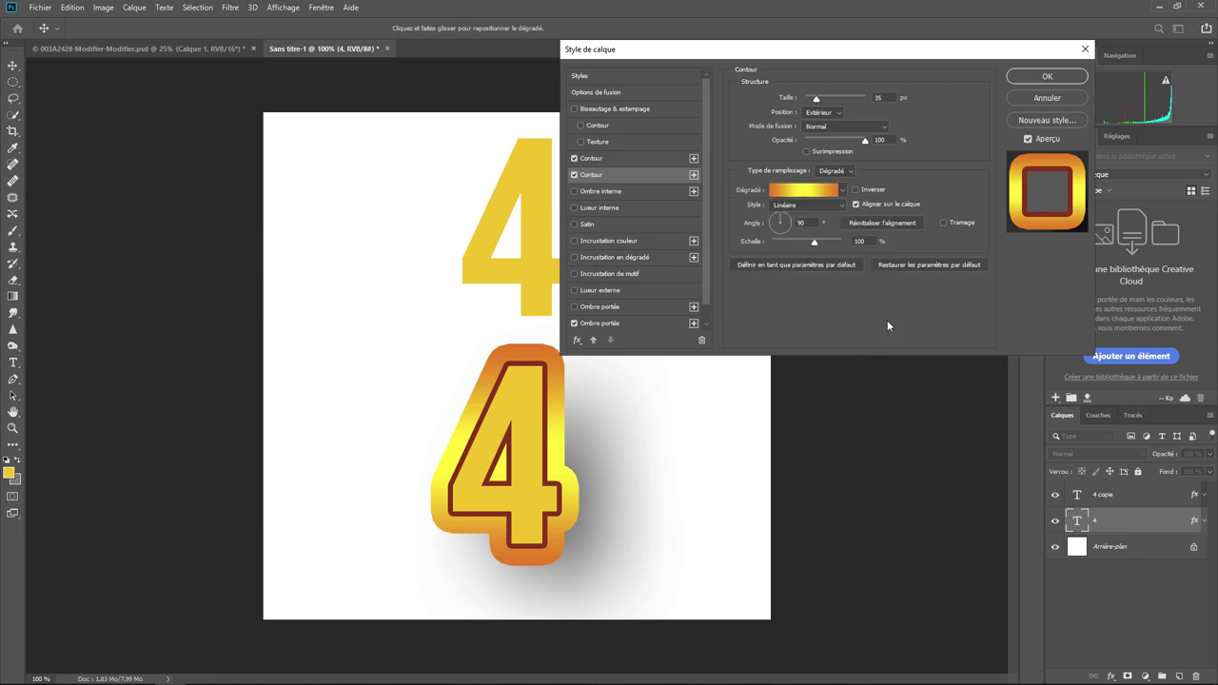
click(620, 324)
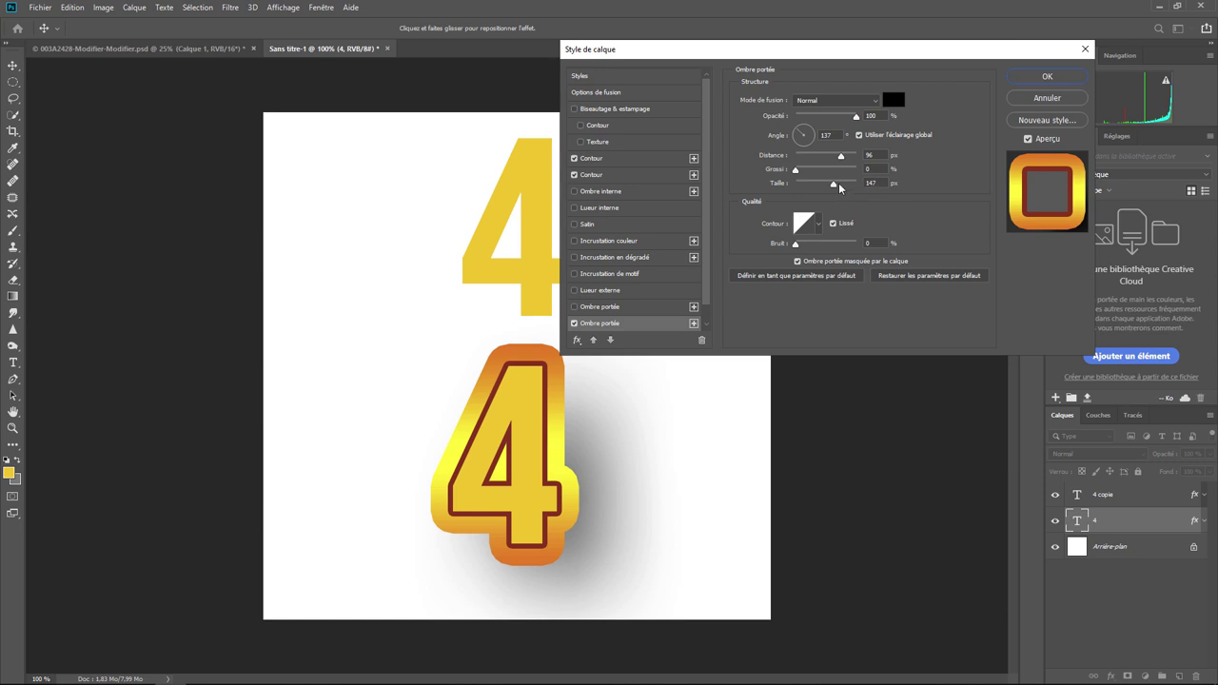
mouse_move(834, 183)
mouse_down()
mouse_move(784, 194)
mouse_move(829, 200)
mouse_up()
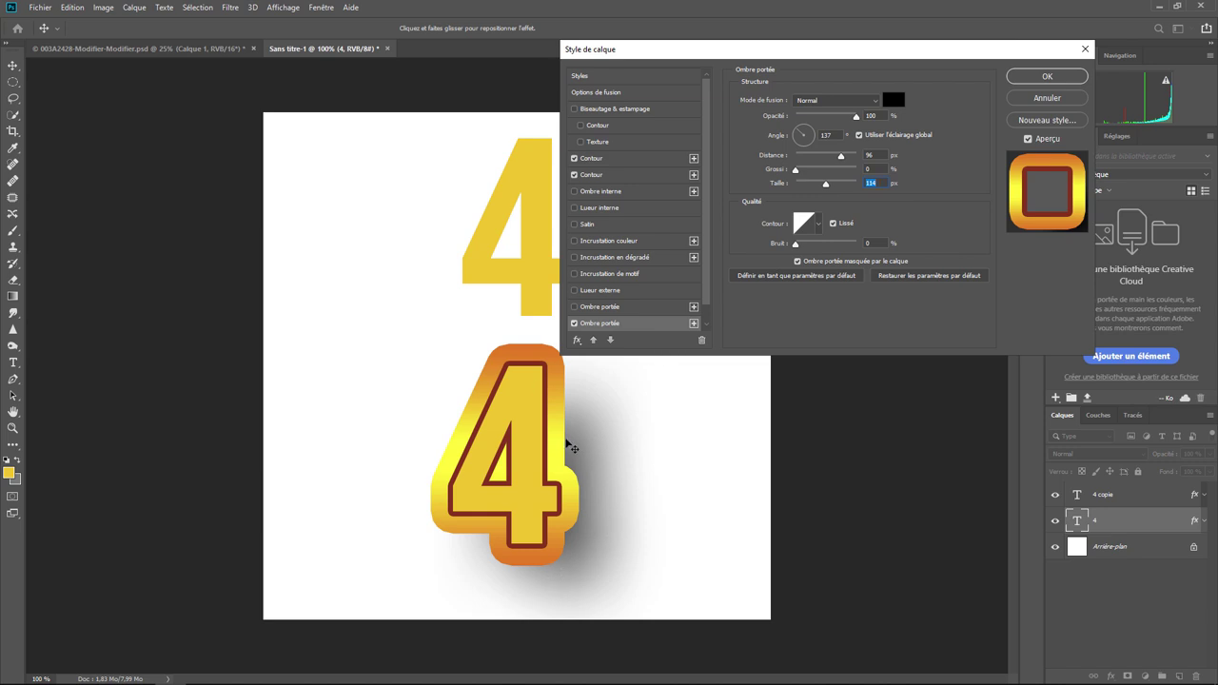
click(1048, 100)
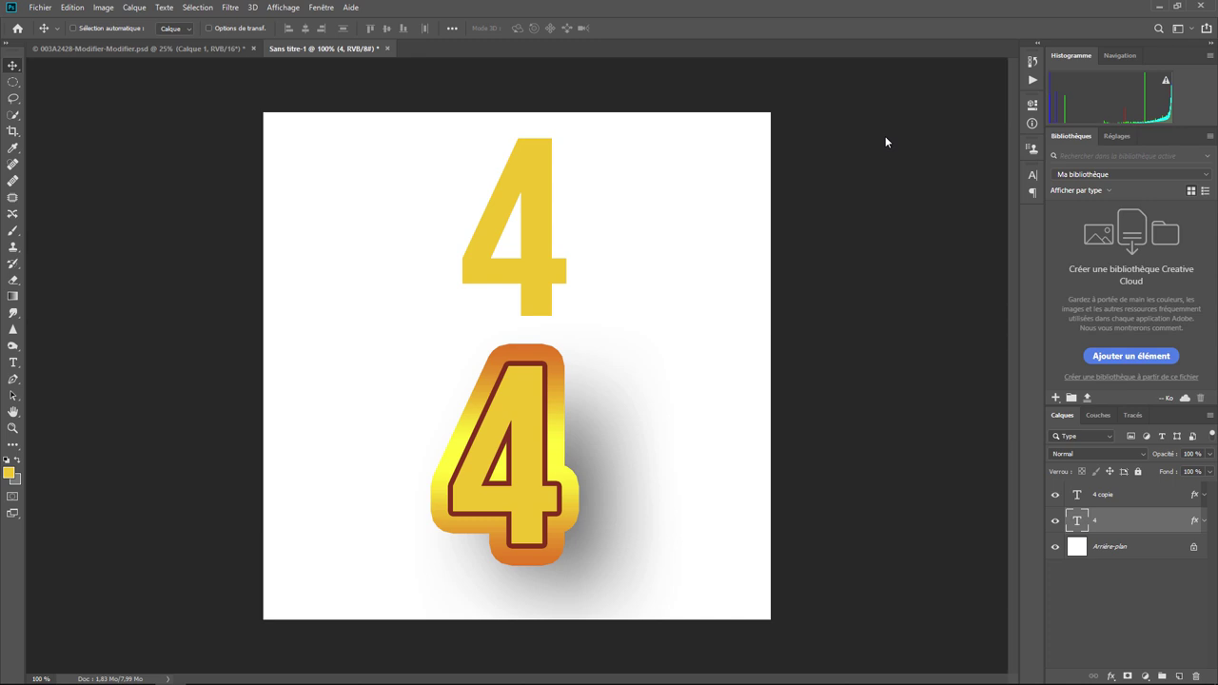